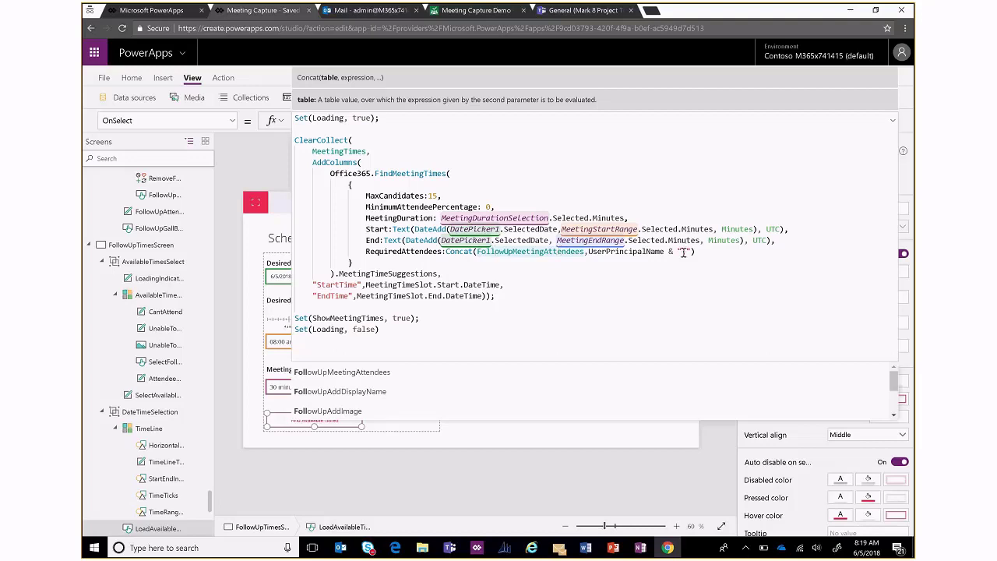
# Step: Examine the FollowUpMeetingAttendees collection preview across its columns and return to the button's OnSelect formula
pyautogui.click(243, 101)
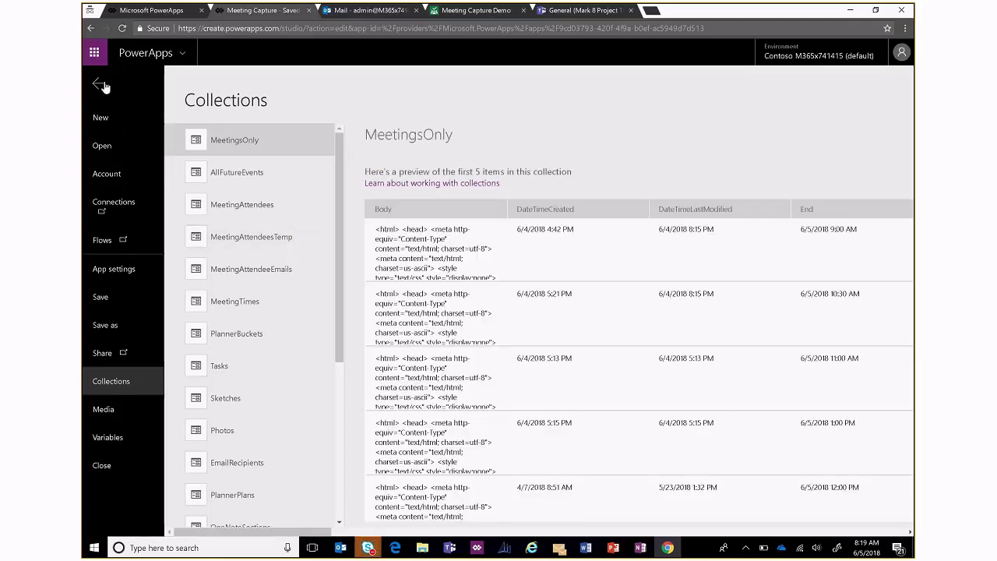
pyautogui.click(100, 84)
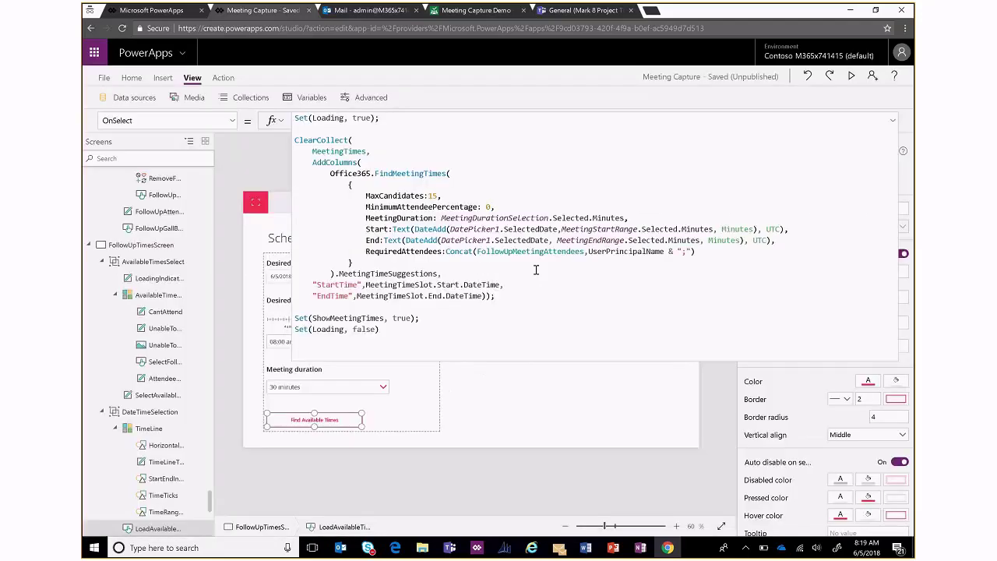
pyautogui.click(251, 98)
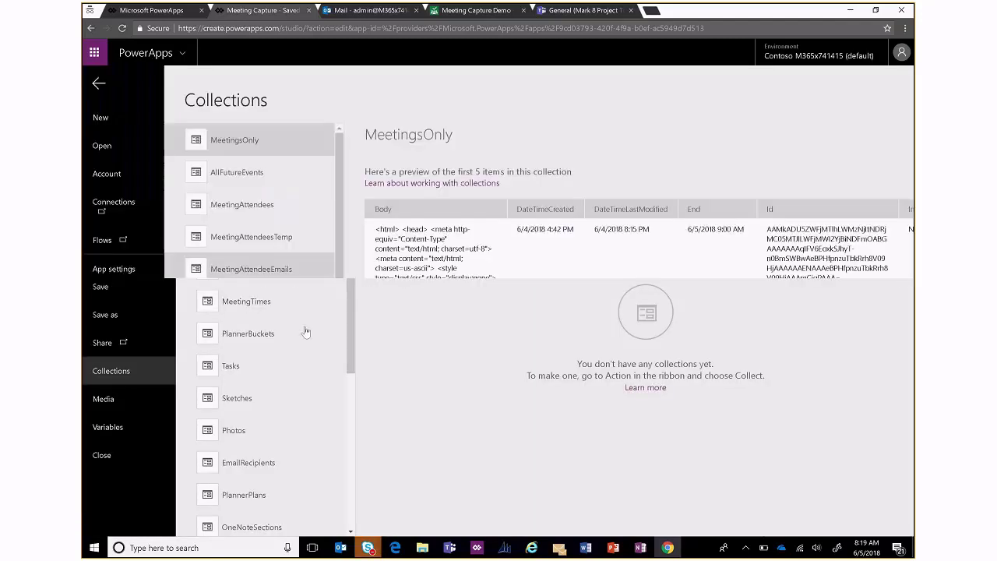
pyautogui.moveTo(337, 319); pyautogui.dragTo(336, 496)
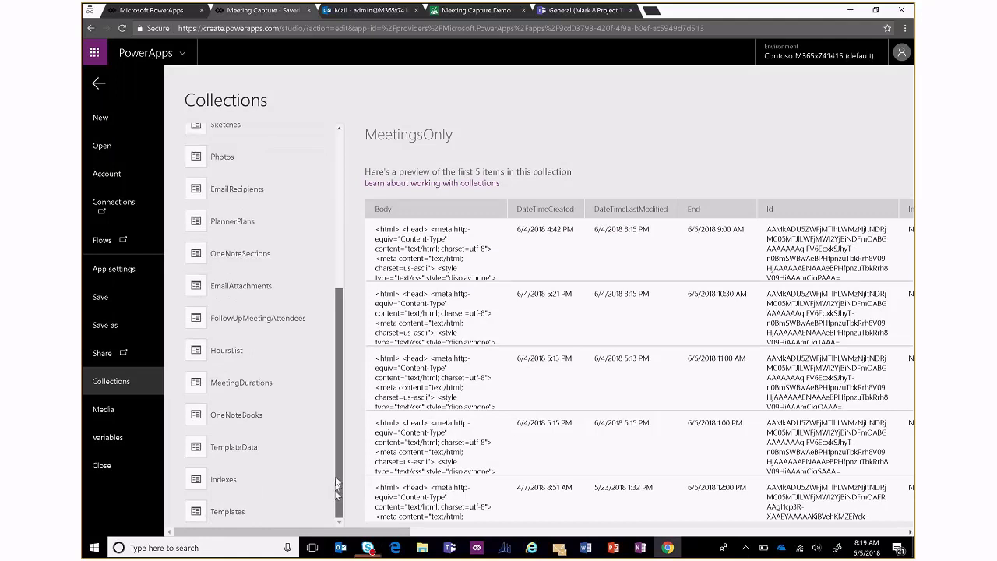
pyautogui.click(300, 324)
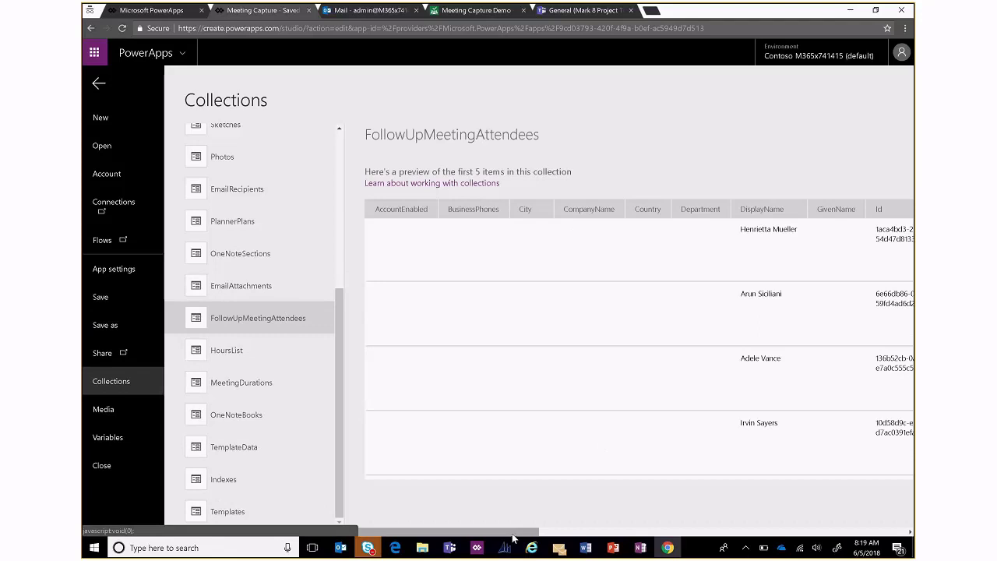
pyautogui.moveTo(514, 532); pyautogui.dragTo(639, 532)
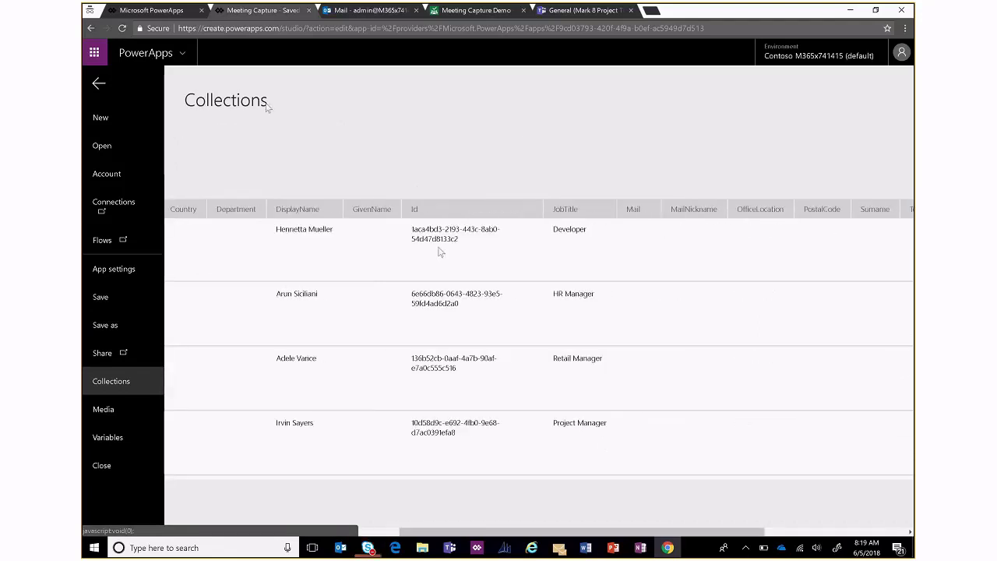
pyautogui.click(98, 84)
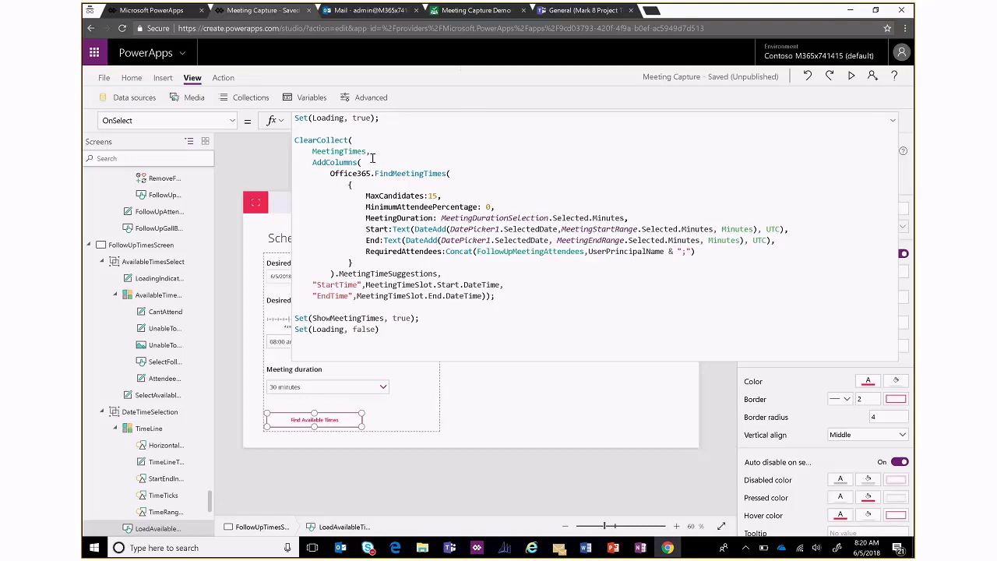
# Step: Review the MeetingTimes and MeetingAttendeeEmails collection previews and return to the formula
pyautogui.click(249, 98)
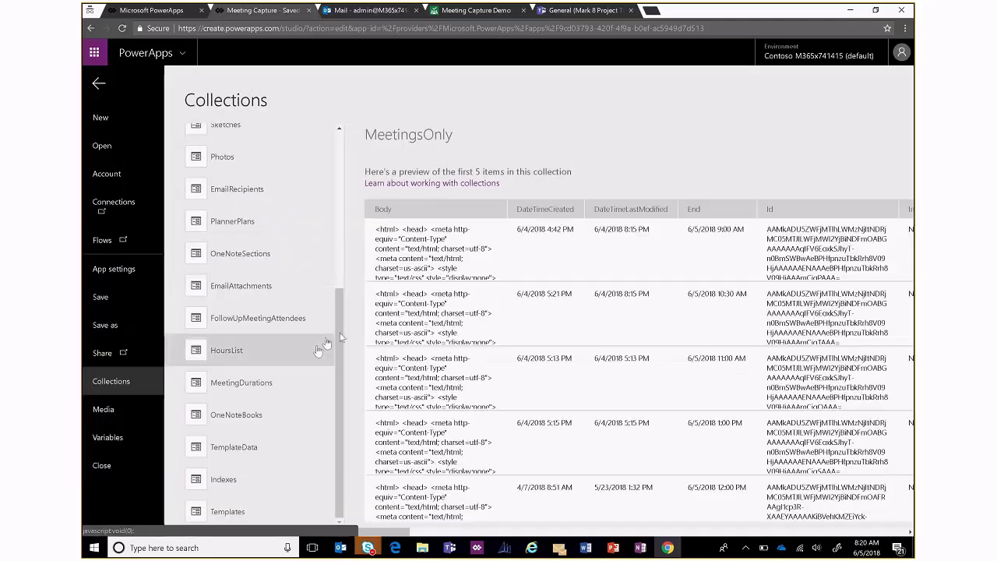
pyautogui.scroll(4, 345, 252)
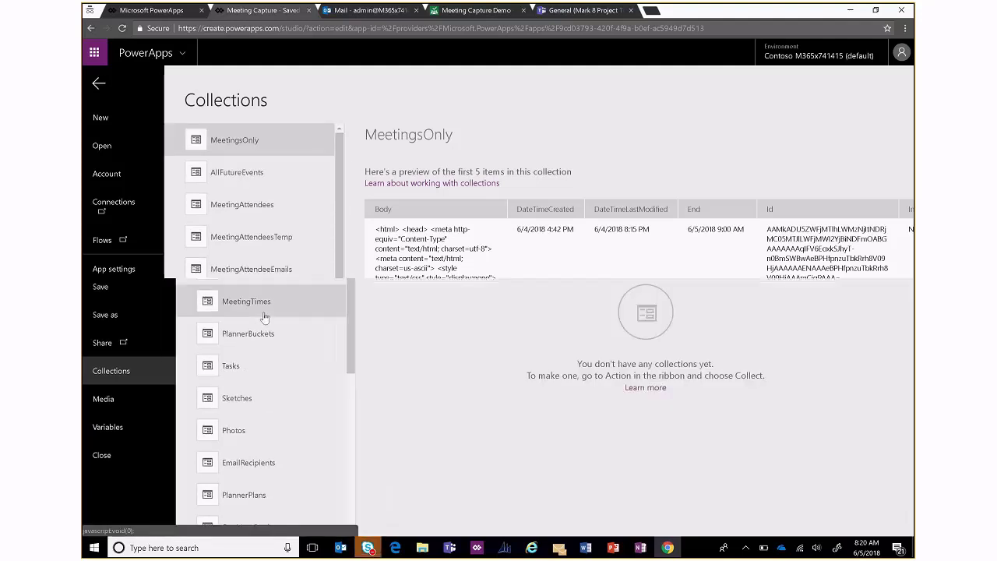
pyautogui.click(264, 317)
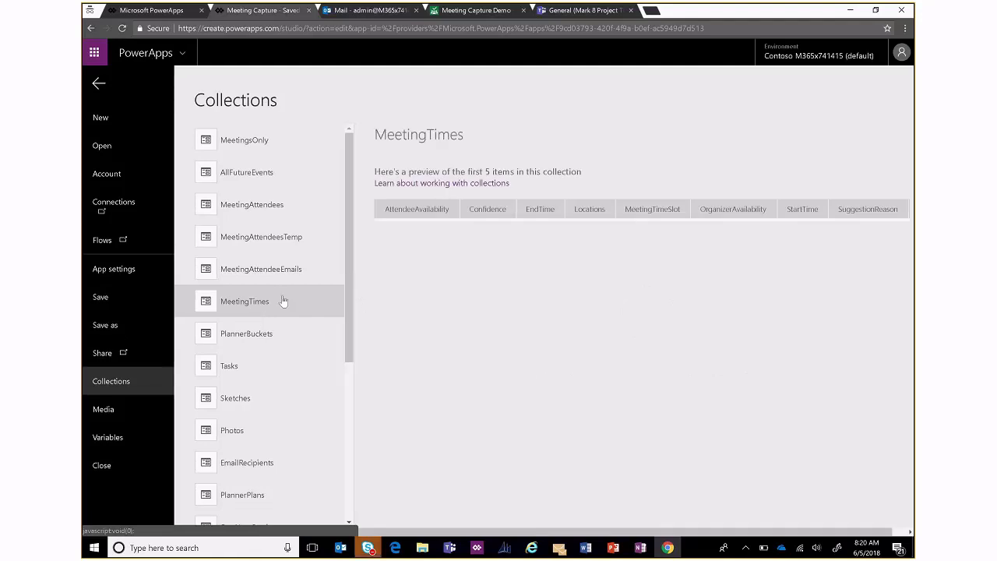
pyautogui.click(249, 268)
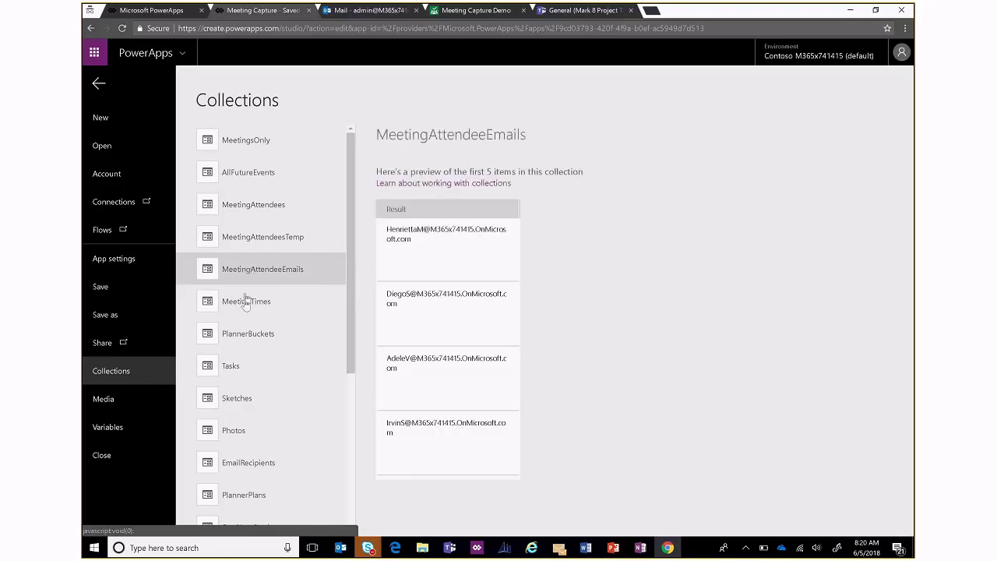
pyautogui.click(244, 302)
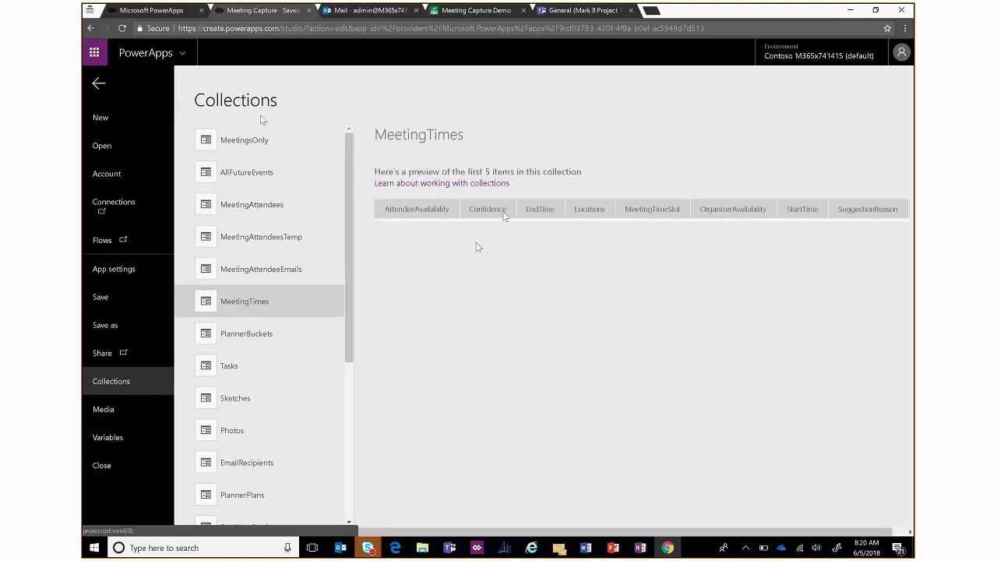
pyautogui.click(96, 87)
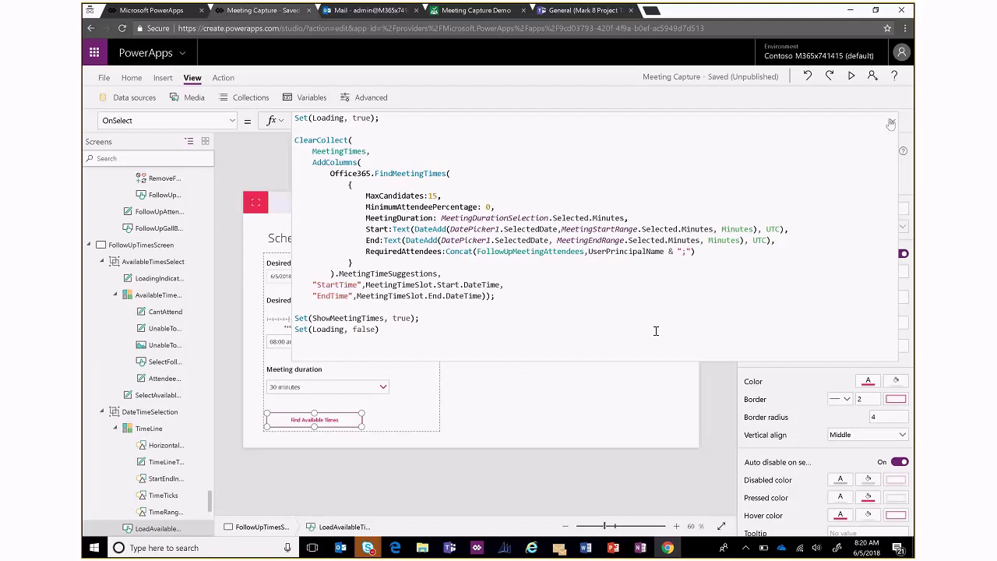
# Step: Collapse the formula, preview the app, find available times for the follow-up meeting, and exit the preview
pyautogui.click(891, 125)
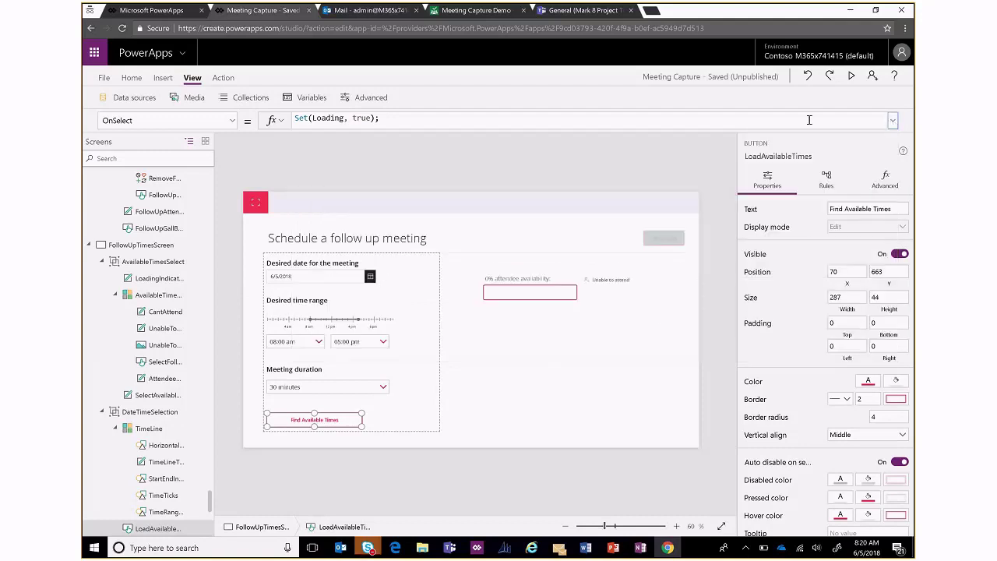
pyautogui.click(852, 76)
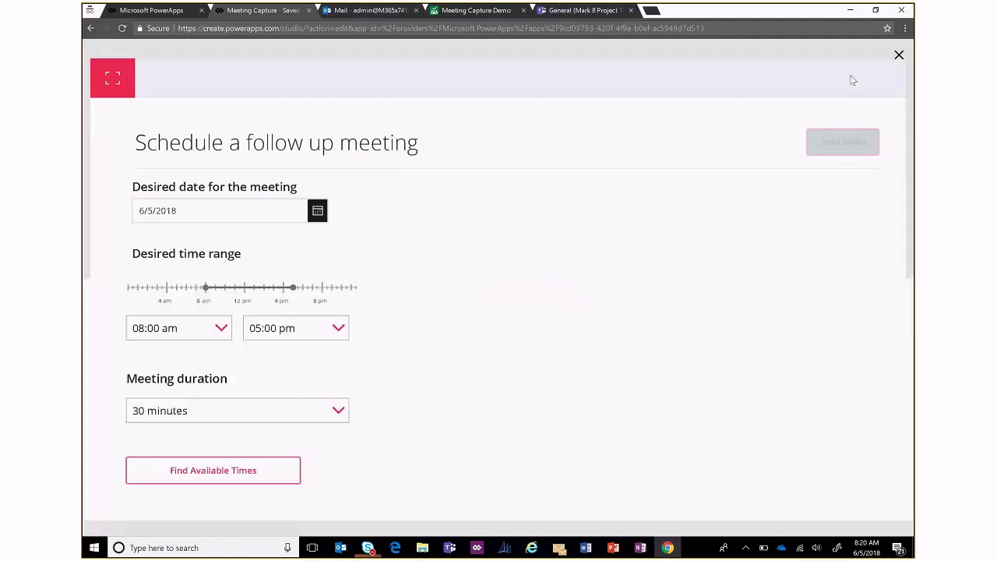
pyautogui.click(234, 477)
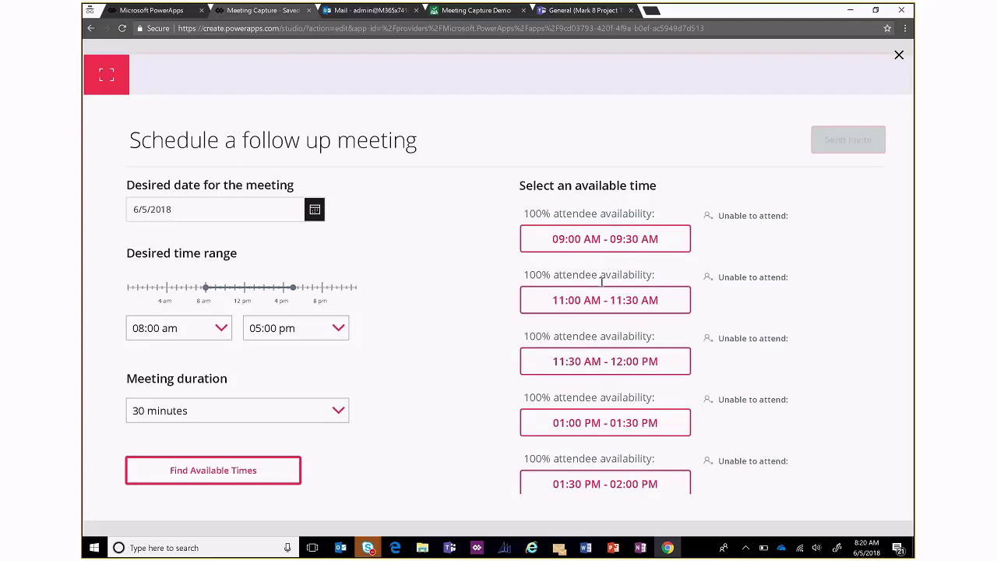
pyautogui.moveTo(663, 279); pyautogui.dragTo(533, 272)
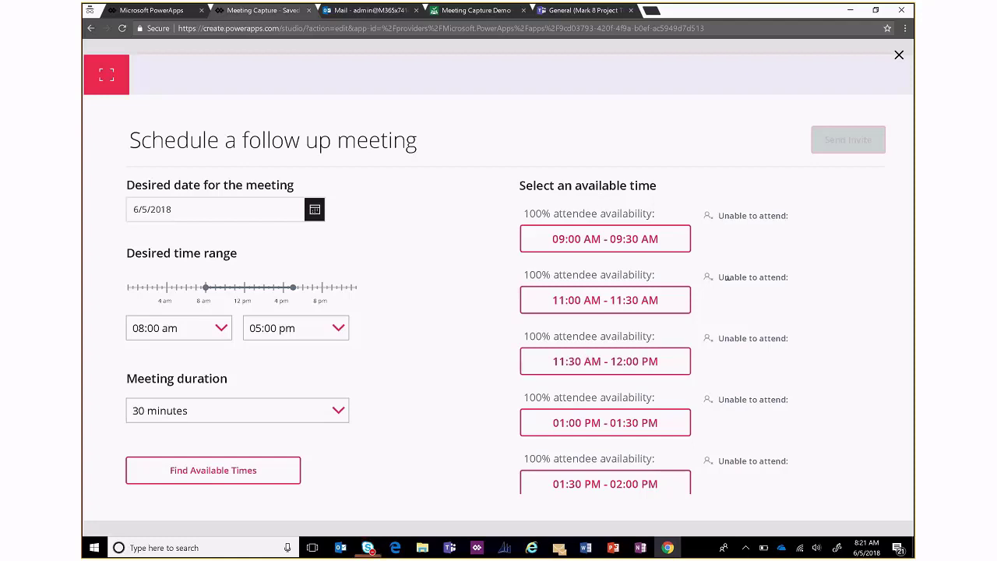
pyautogui.click(900, 58)
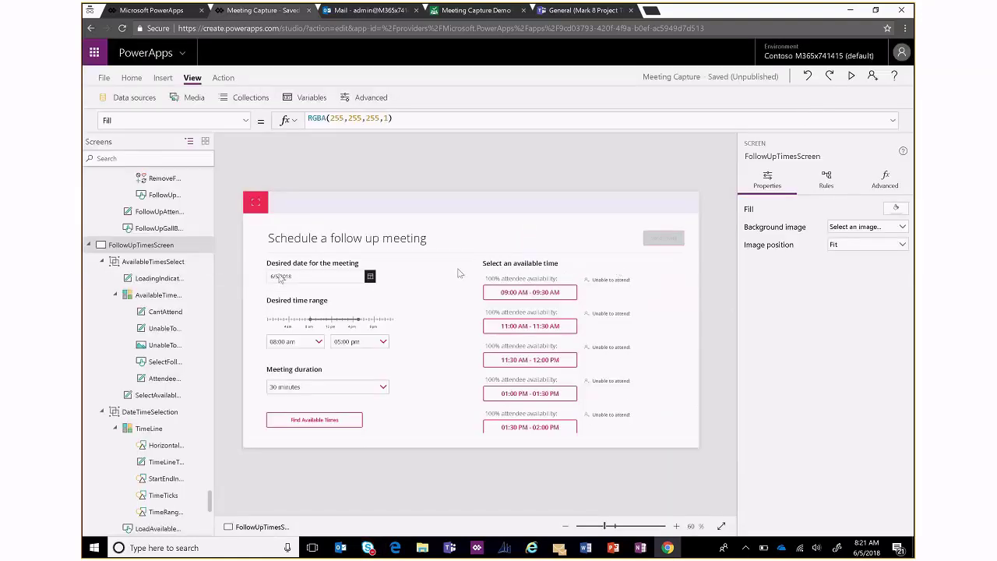
# Step: Select the AvailableTimesGall gallery and examine its Items formula and item template
pyautogui.click(158, 295)
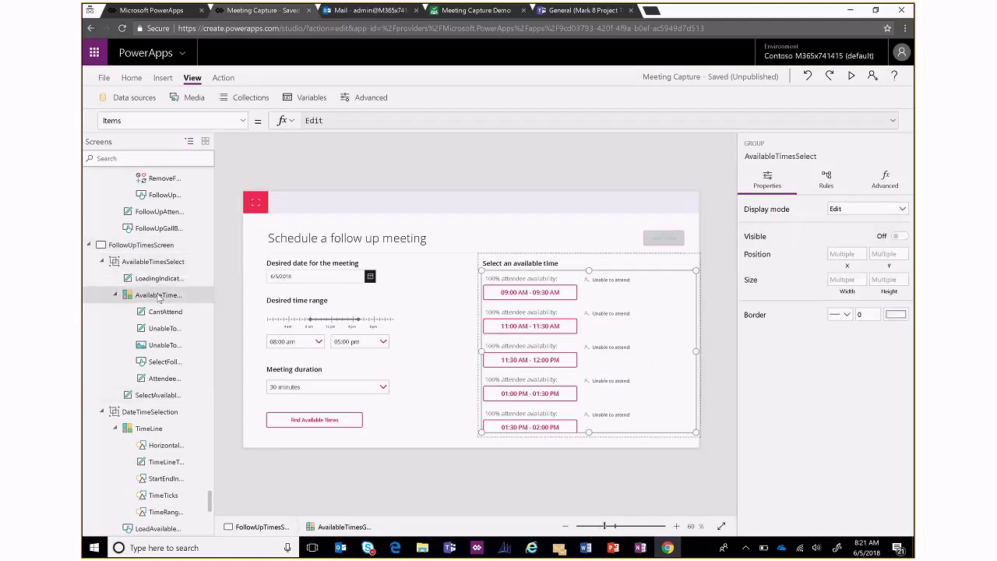
pyautogui.click(158, 295)
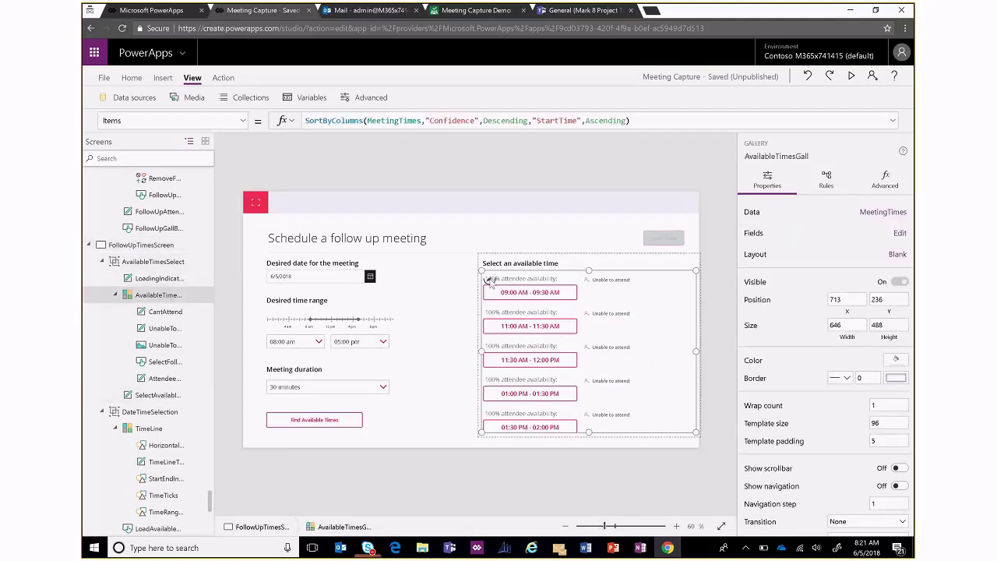
pyautogui.click(490, 282)
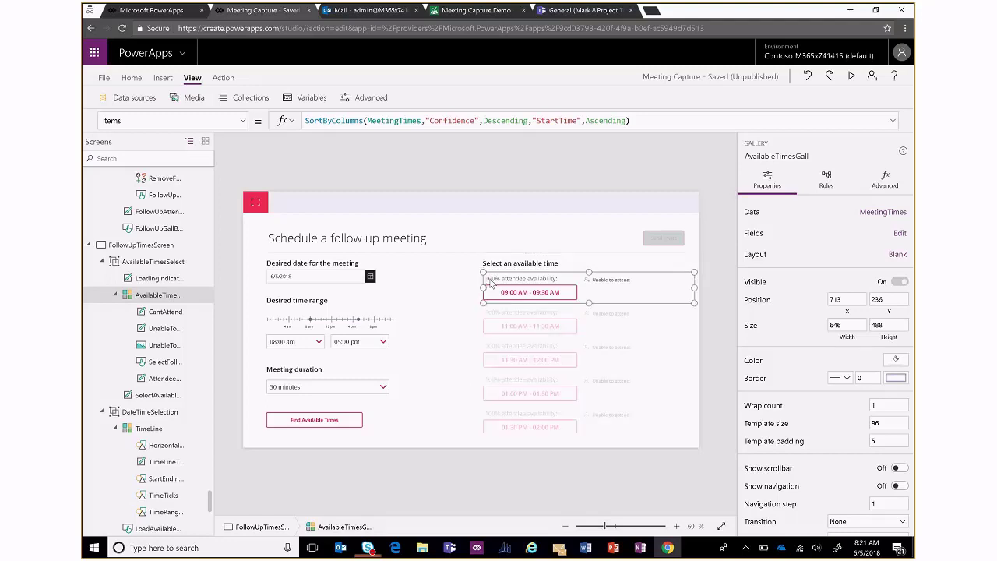
pyautogui.click(163, 297)
pyautogui.click(489, 285)
# Step: Review the gallery's data source, field bindings and layout choices, and close its data settings
pyautogui.click(897, 257)
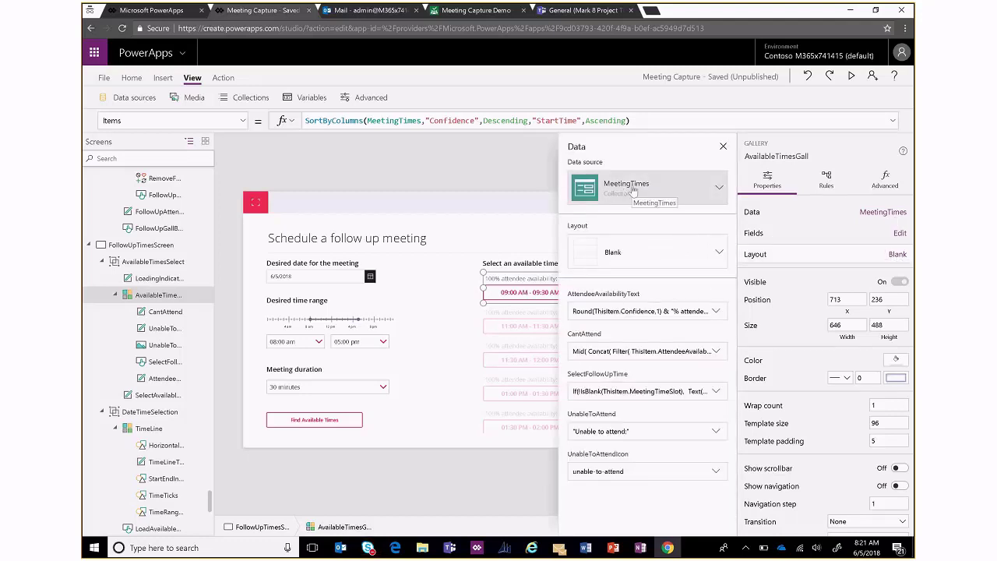
pyautogui.click(720, 254)
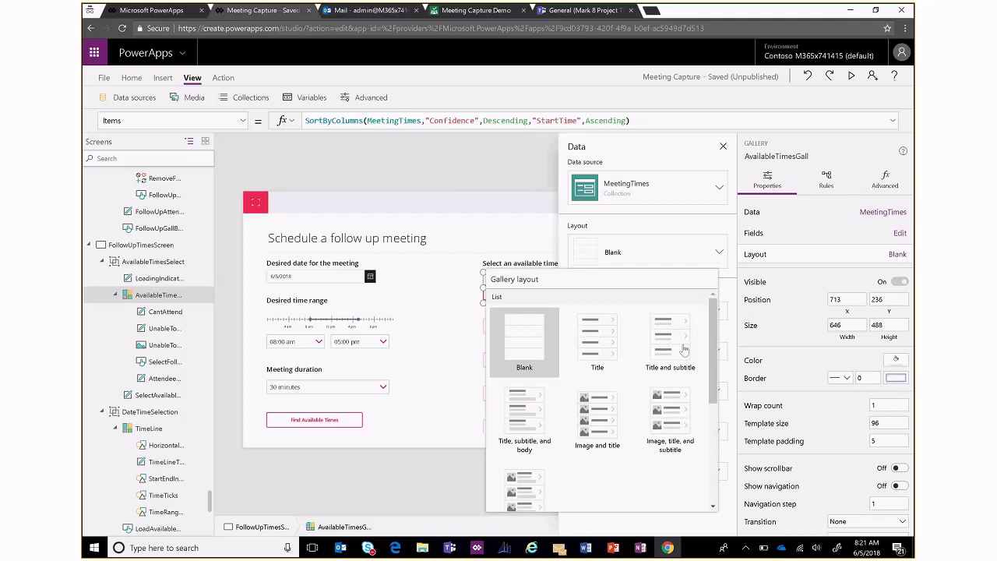
pyautogui.click(717, 256)
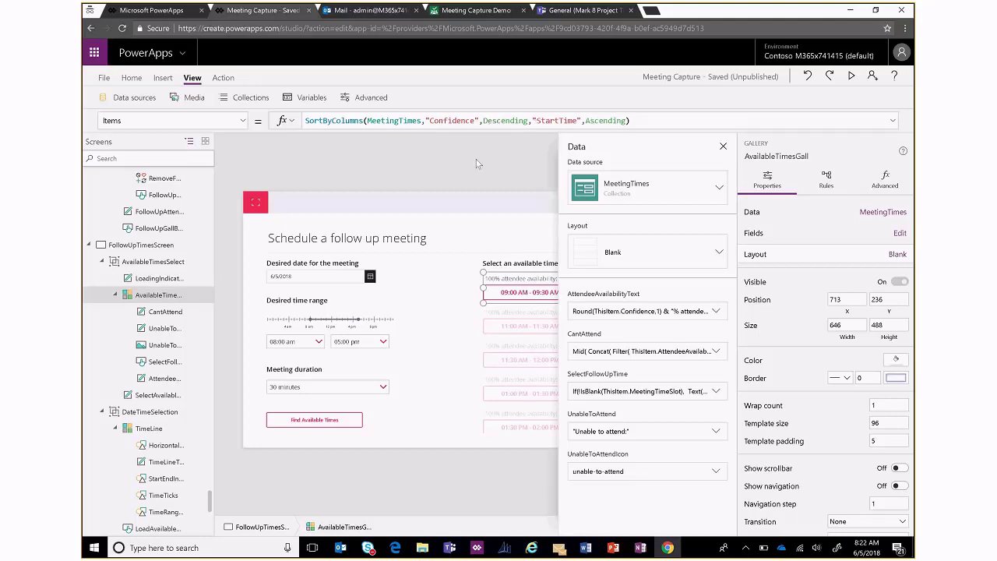
pyautogui.click(723, 148)
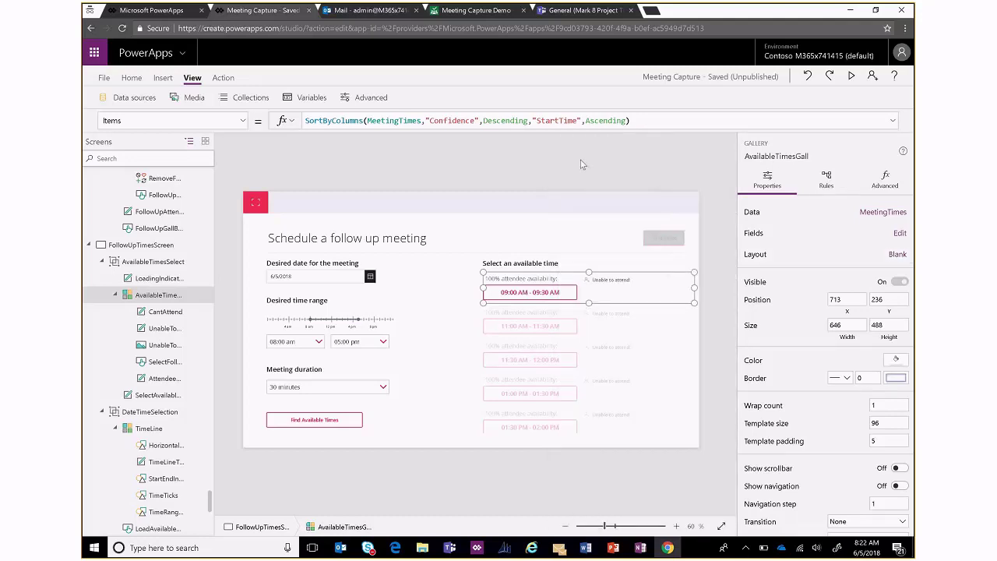
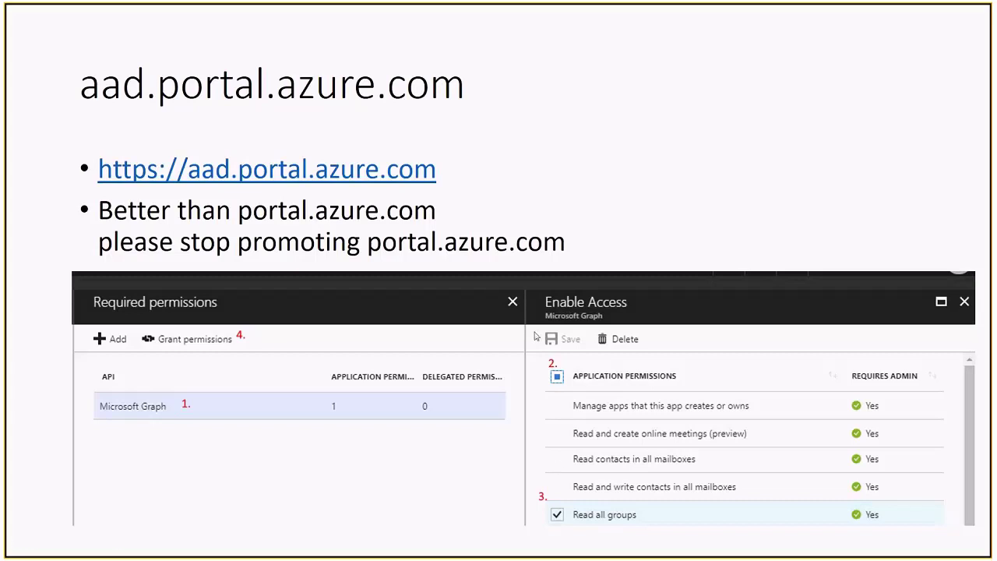
# Step: End the slide show and minimize PowerPoint to return to the List-My-Groups flow page
pyautogui.press('Escape')
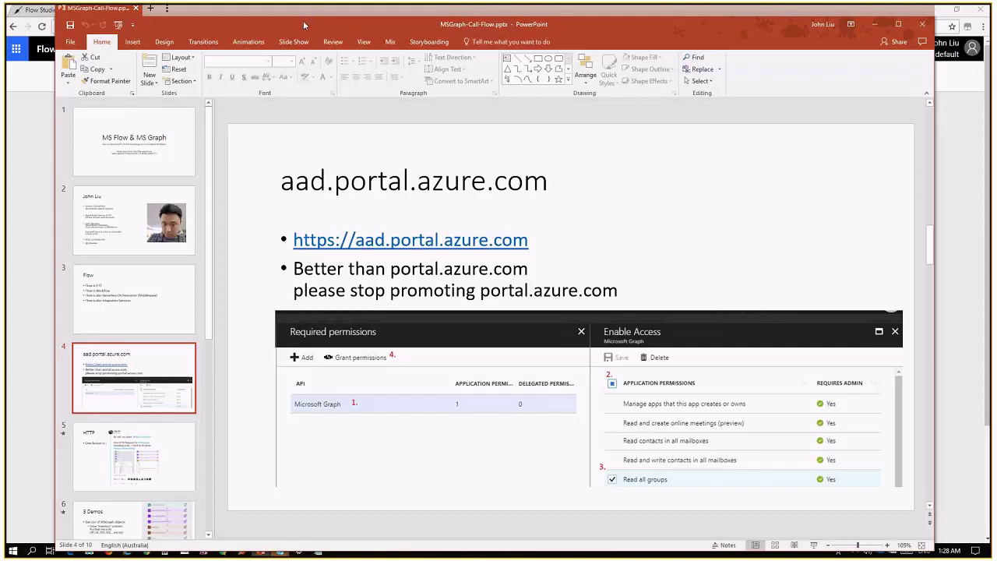
pyautogui.scroll(-3, 140, 233)
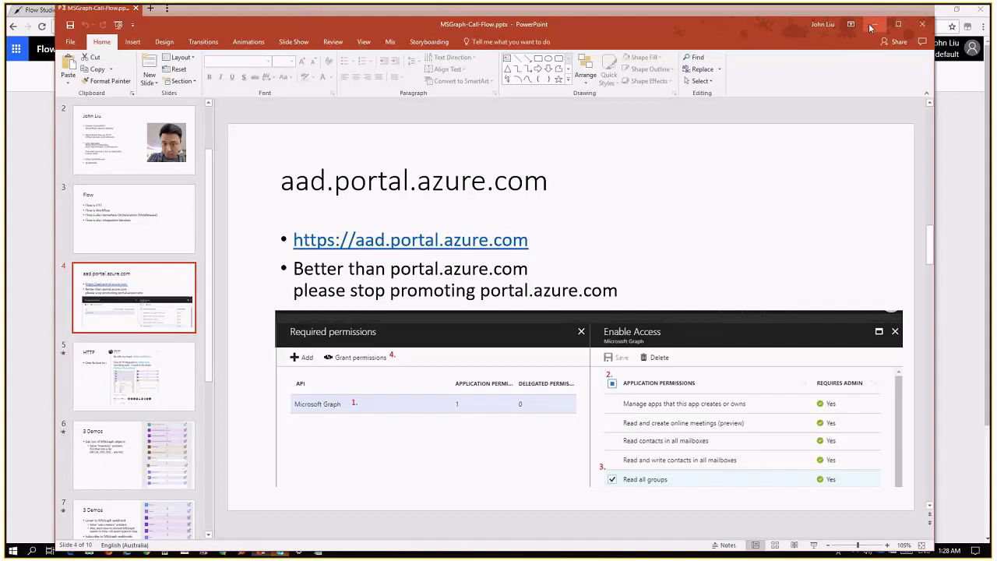
pyautogui.scroll(-8, 155, 331)
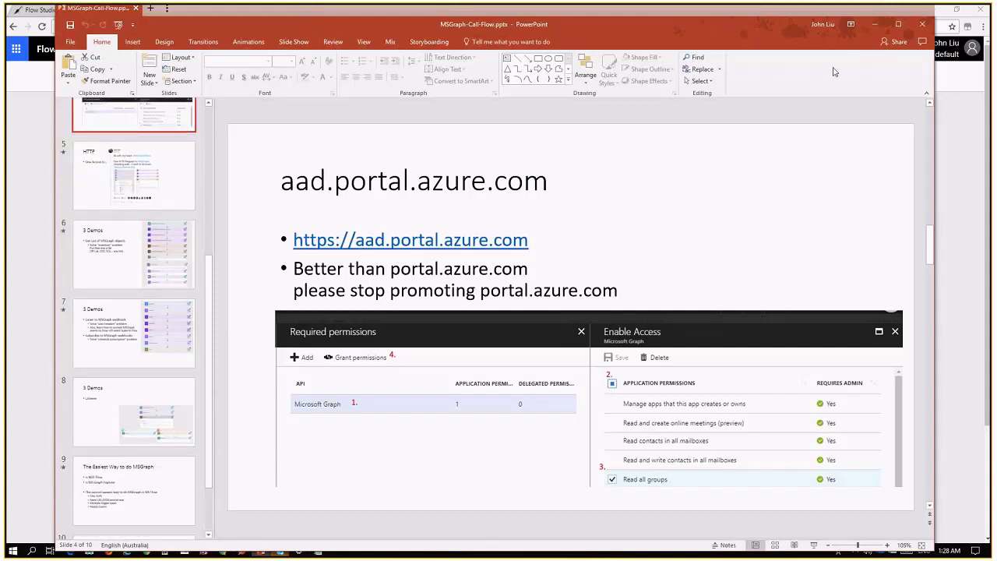
pyautogui.click(874, 28)
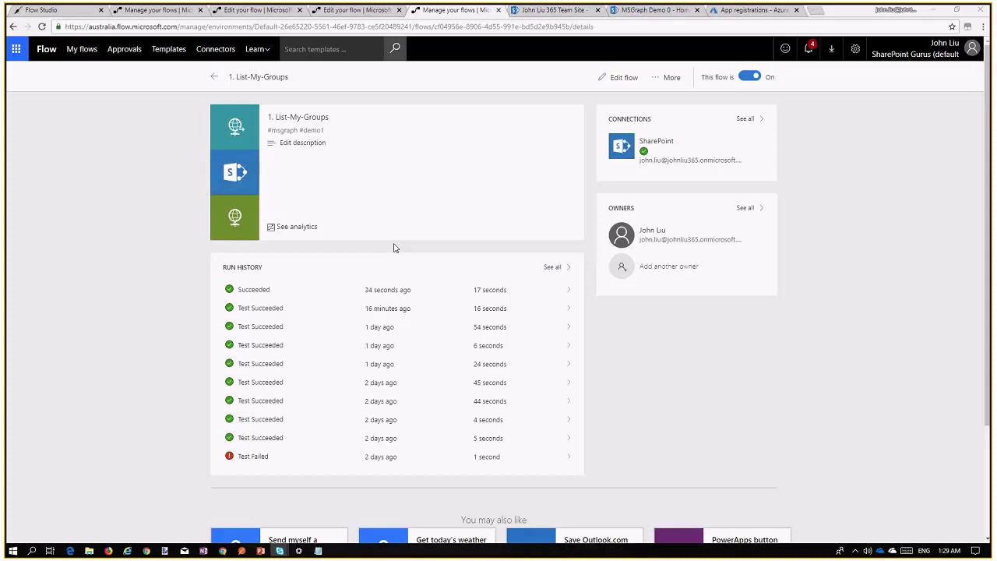
# Step: Switch to the UnifiedGroups list in SharePoint, reload it and select the items from MSGraph Demo 0 through FlowTeam4
pyautogui.click(557, 13)
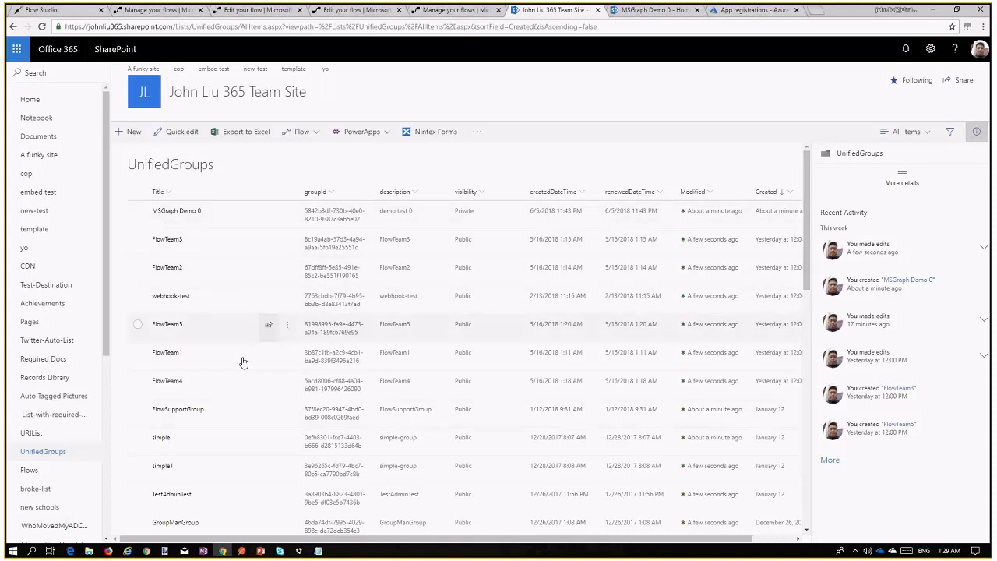
pyautogui.press('F5')
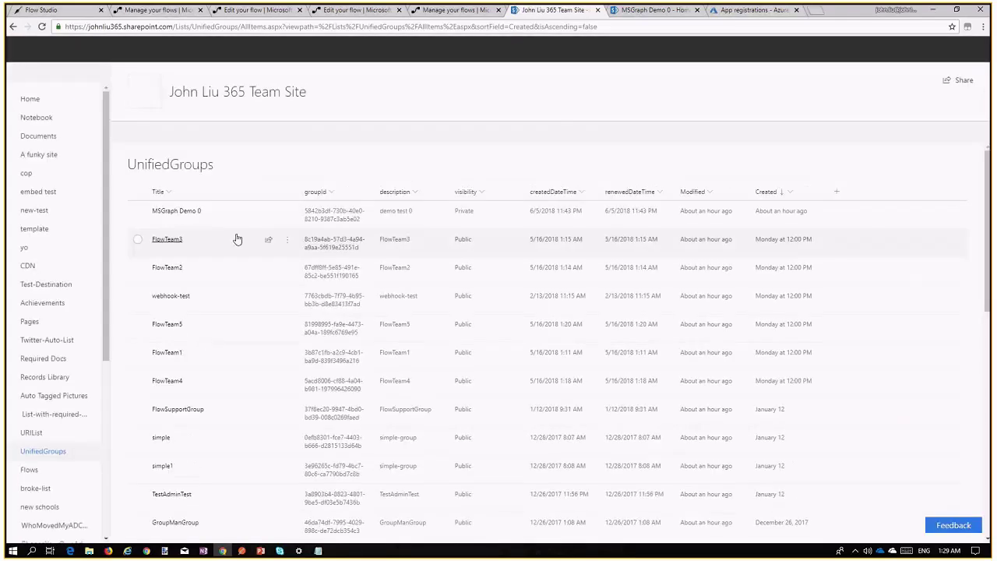
pyautogui.click(138, 268)
pyautogui.click(137, 296)
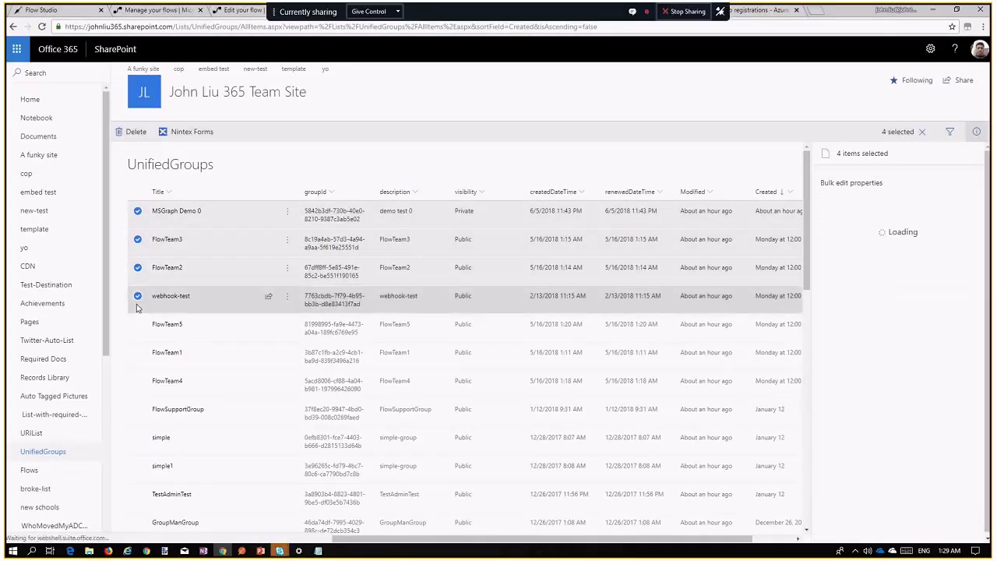
pyautogui.click(138, 324)
pyautogui.click(138, 352)
pyautogui.click(138, 381)
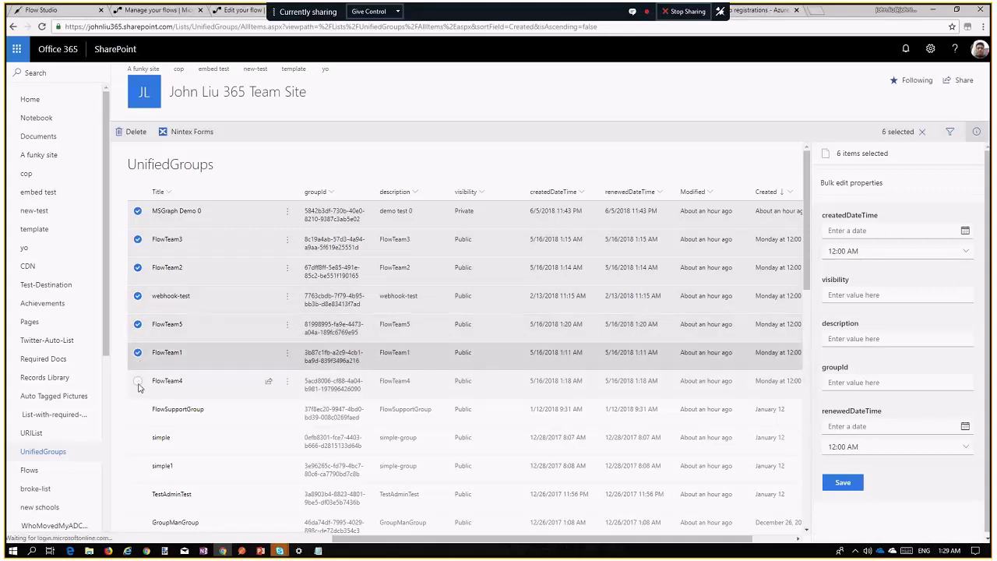
pyautogui.click(138, 381)
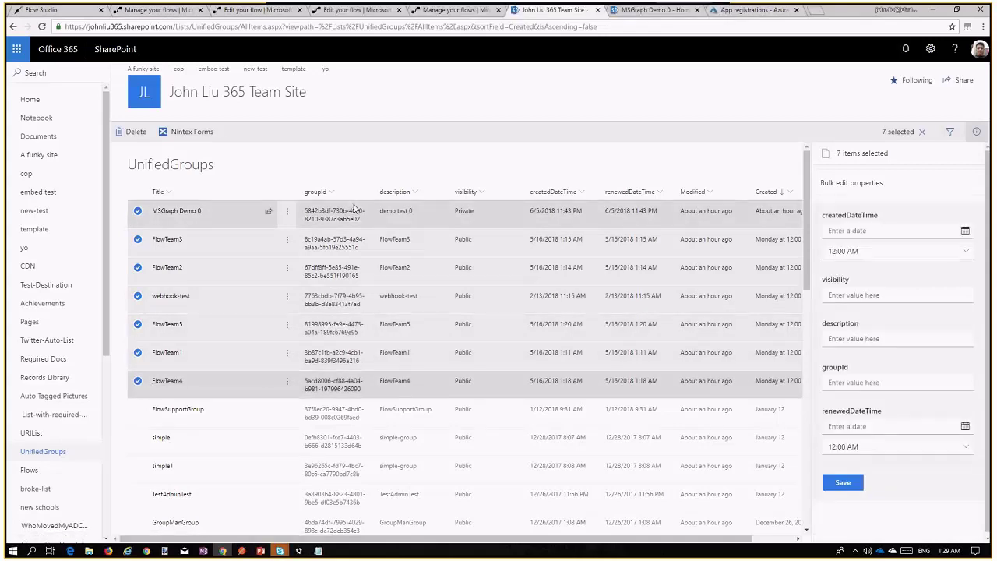
# Step: Delete the seven selected items from the UnifiedGroups list, sending them to the site Recycle Bin
pyautogui.click(132, 132)
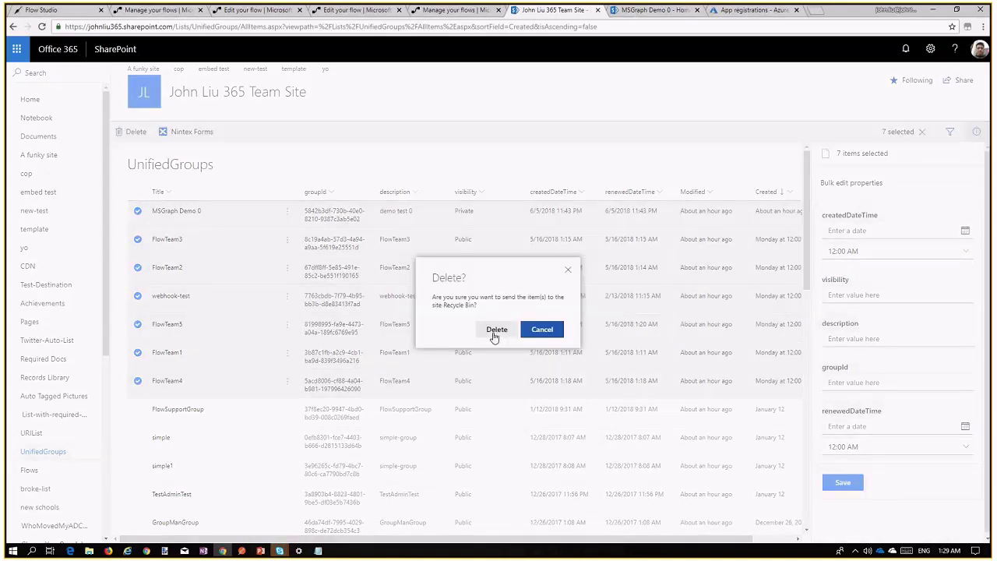
pyautogui.click(496, 329)
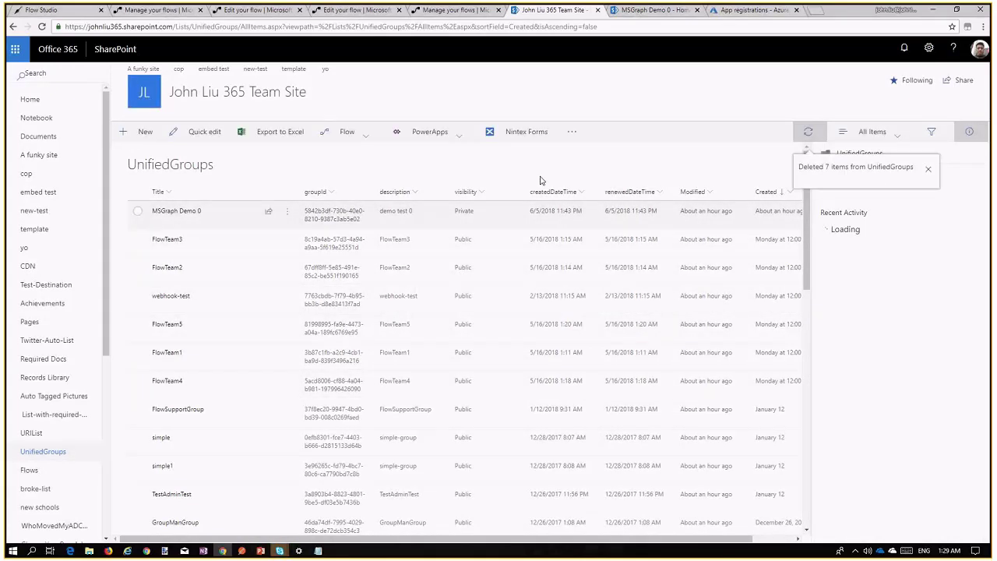
# Step: Open the List-My-Groups flow for editing and expand its MSGRAPH graph.microsoft.com-v1.0-groups action
pyautogui.click(452, 10)
pyautogui.click(606, 79)
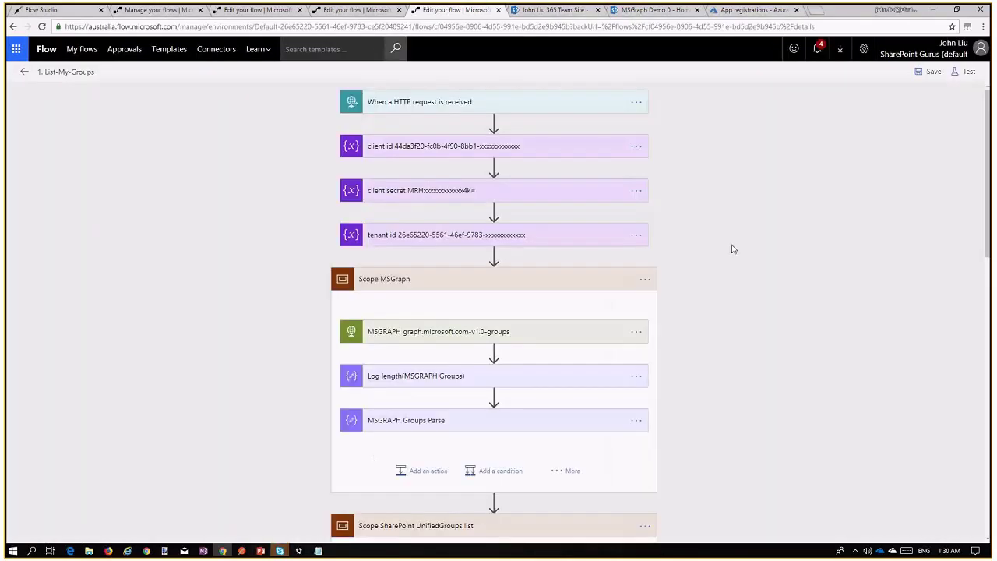
pyautogui.click(553, 337)
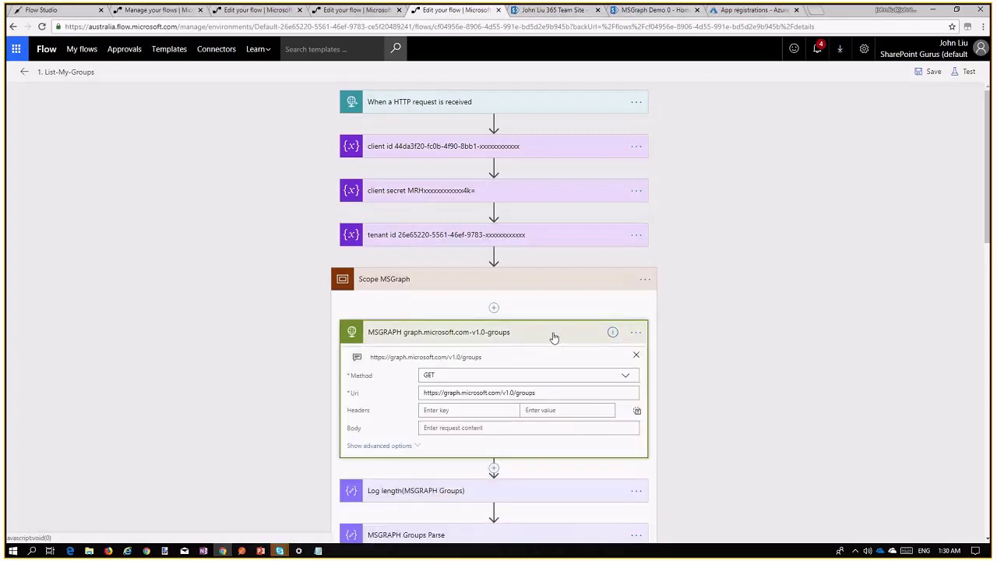
# Step: Insert an HTTP action at the start of Scope MSGraph and set its authentication to Active Directory OAuth
pyautogui.click(494, 309)
pyautogui.click(486, 322)
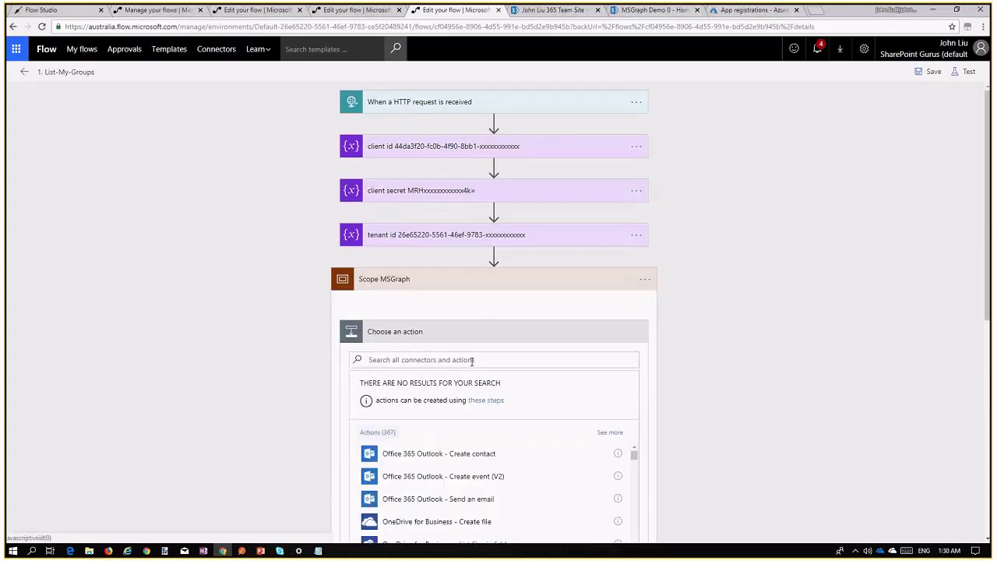
pyautogui.scroll(-3, 457, 360)
pyautogui.click(526, 358)
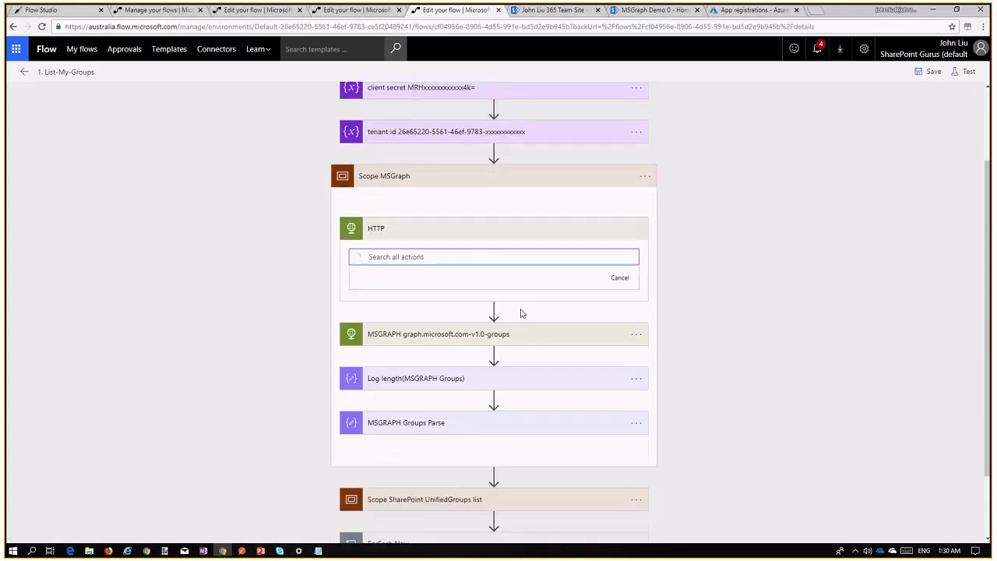
pyautogui.click(478, 308)
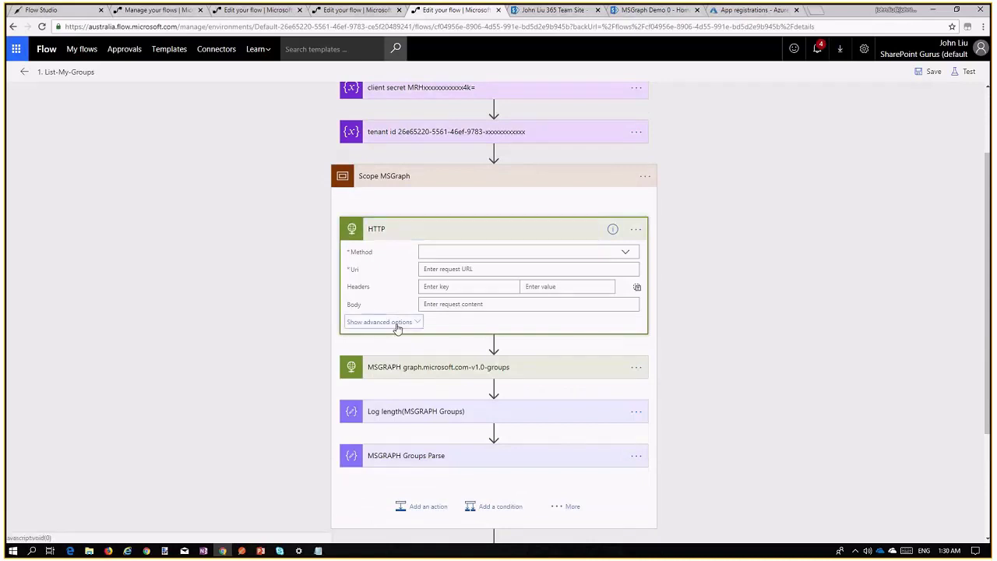
pyautogui.click(396, 322)
pyautogui.click(467, 323)
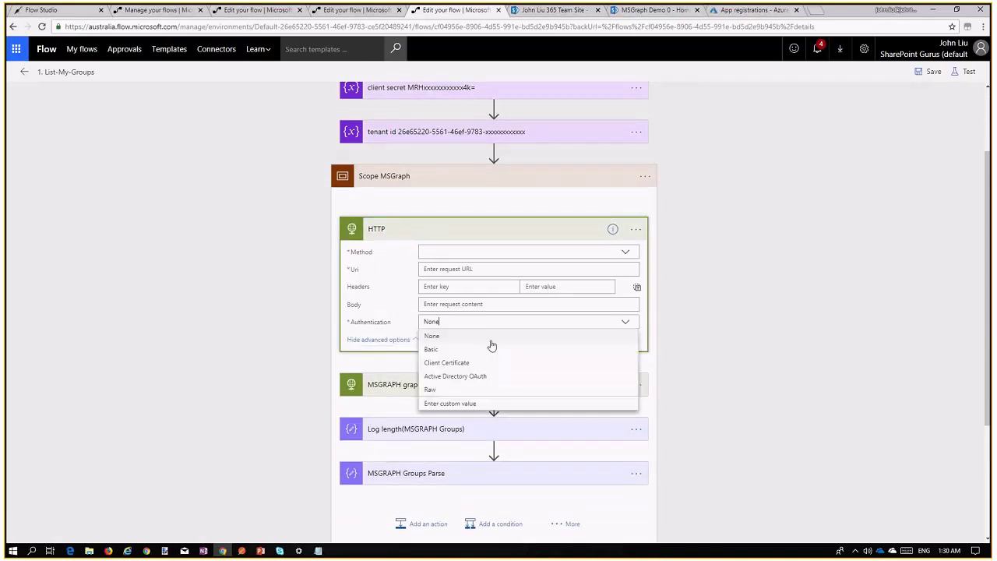
pyautogui.click(460, 378)
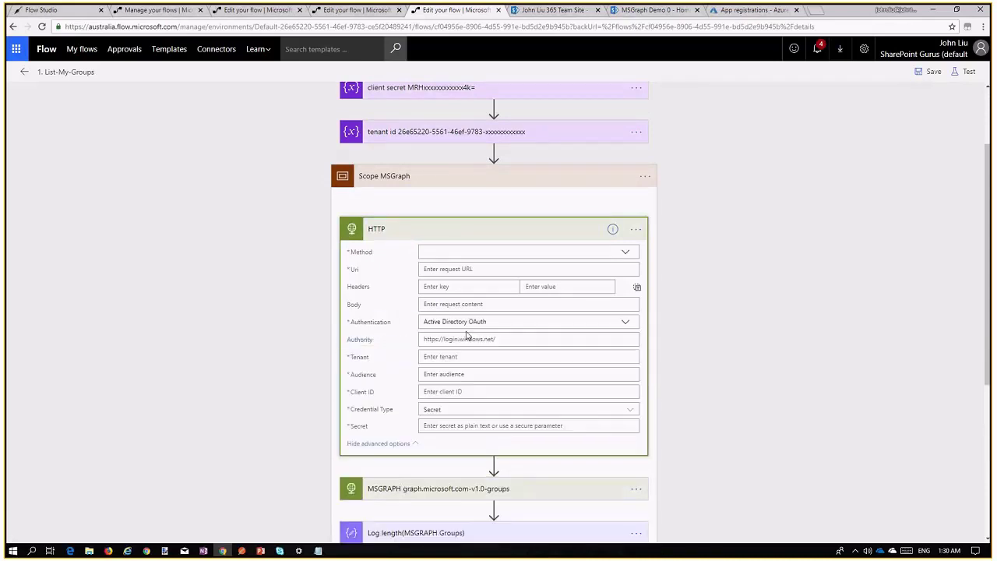
pyautogui.scroll(-2, 418, 351)
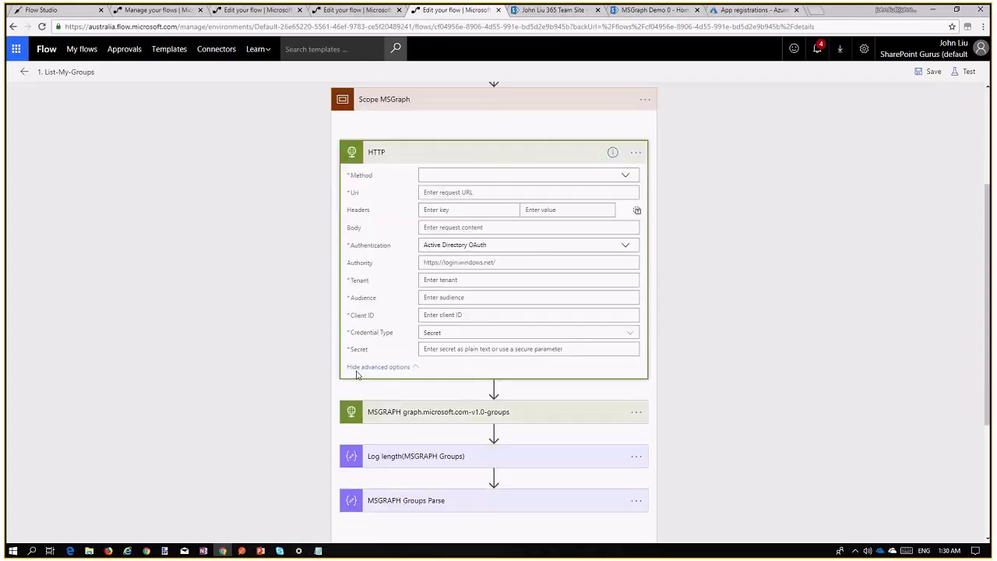
# Step: Expand the advanced options of the MSGRAPH graph.microsoft.com-v1.0-groups action and examine how its tenant, audience and client credentials are filled in
pyautogui.click(457, 387)
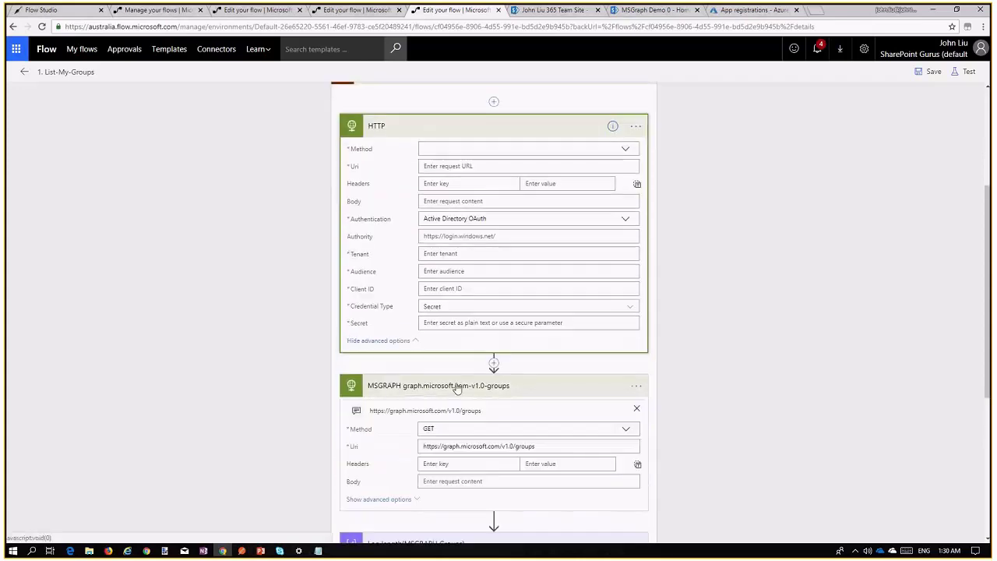
pyautogui.click(394, 499)
pyautogui.scroll(-3, 373, 446)
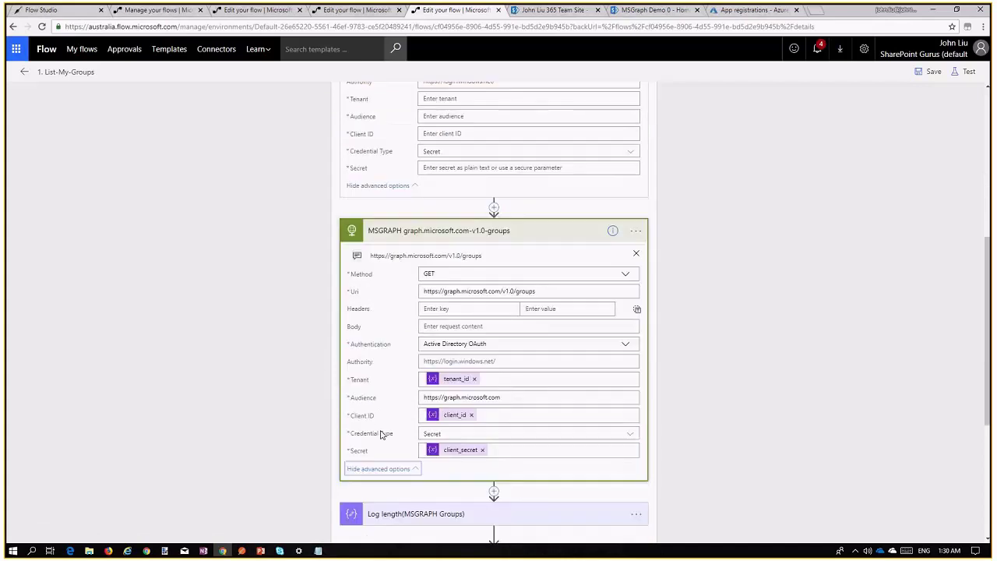
pyautogui.scroll(-1, 383, 434)
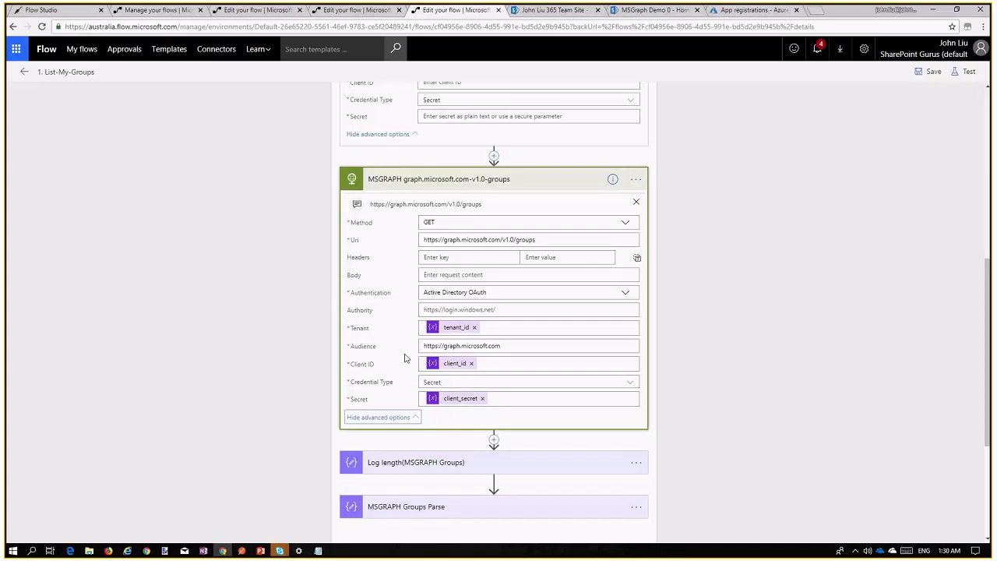
# Step: Delete the blank HTTP action from Scope MSGraph
pyautogui.scroll(3, 404, 358)
pyautogui.click(635, 124)
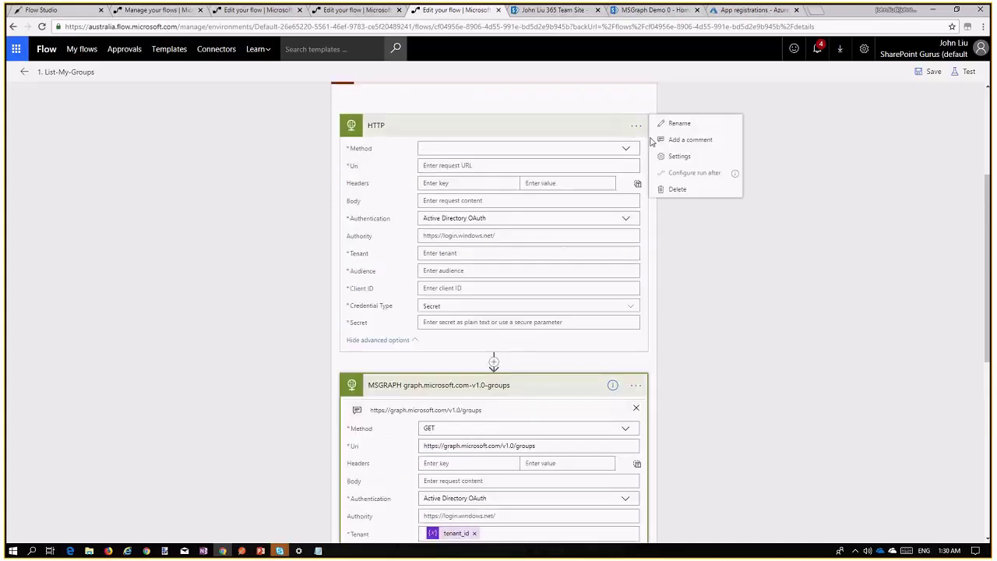
pyautogui.click(685, 189)
pyautogui.click(545, 84)
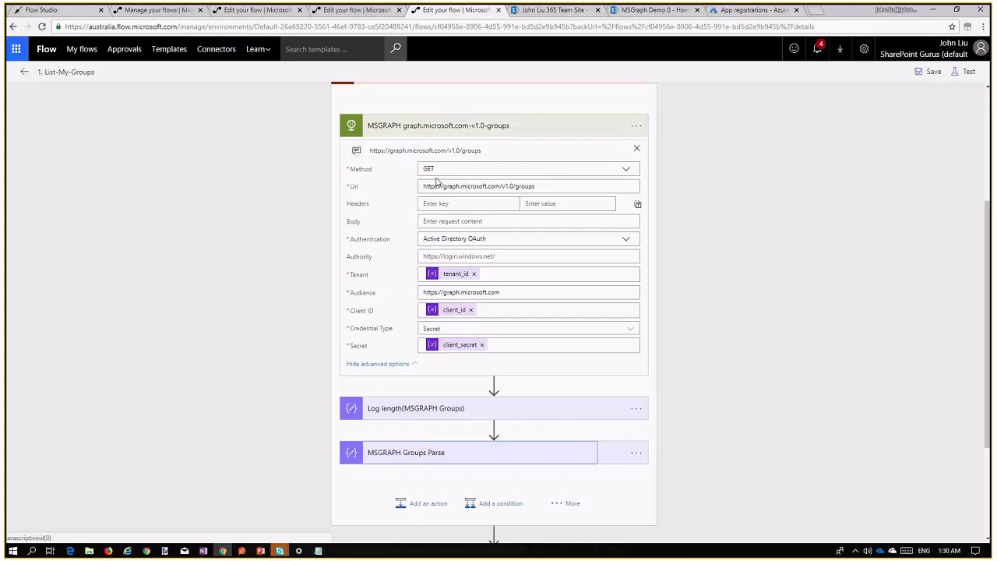
# Step: Collapse the groups request, examine the Log length(MSGRAPH Groups) input expression and expand the MSGRAPH Groups Parse action
pyautogui.click(465, 127)
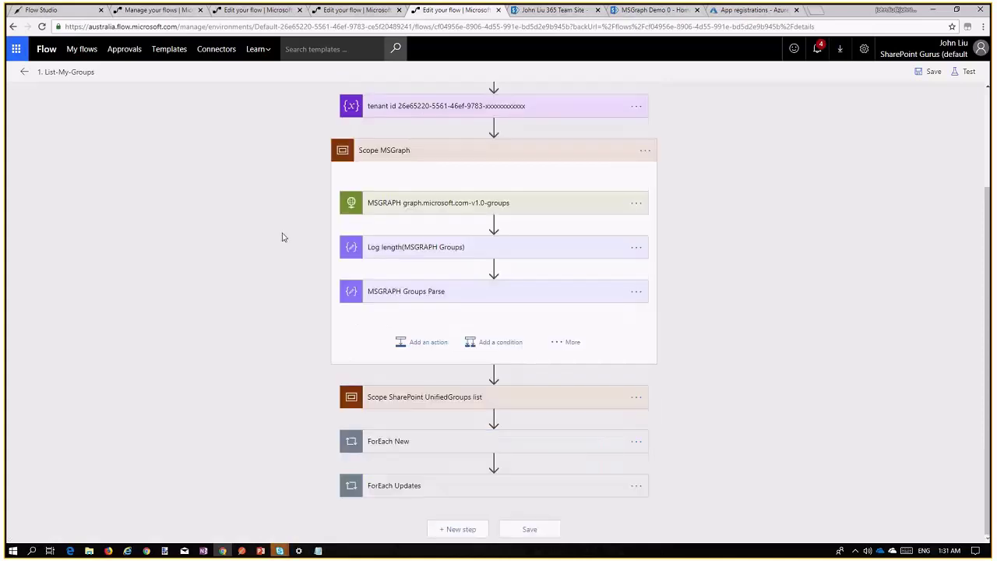
pyautogui.click(473, 252)
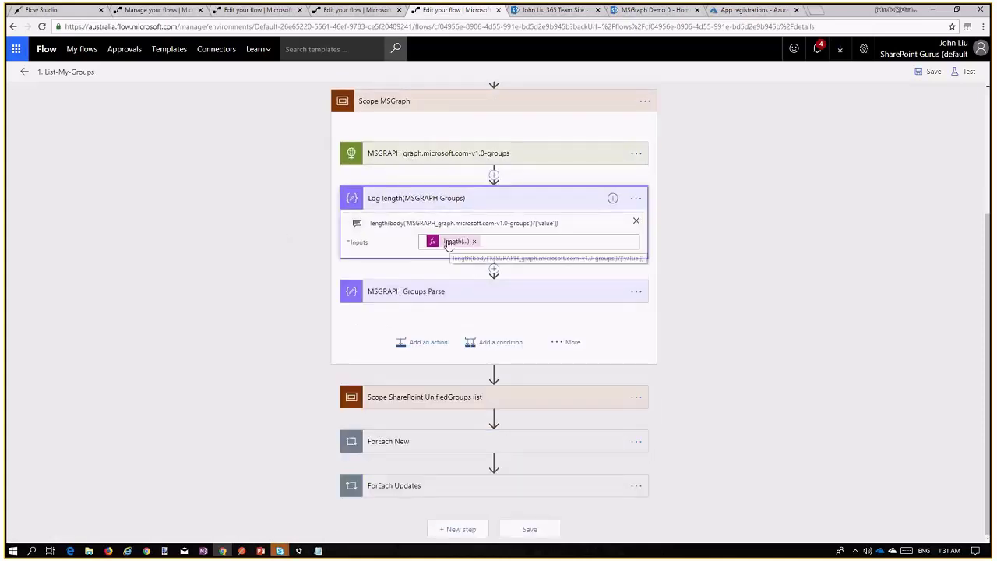
pyautogui.click(457, 199)
pyautogui.click(450, 294)
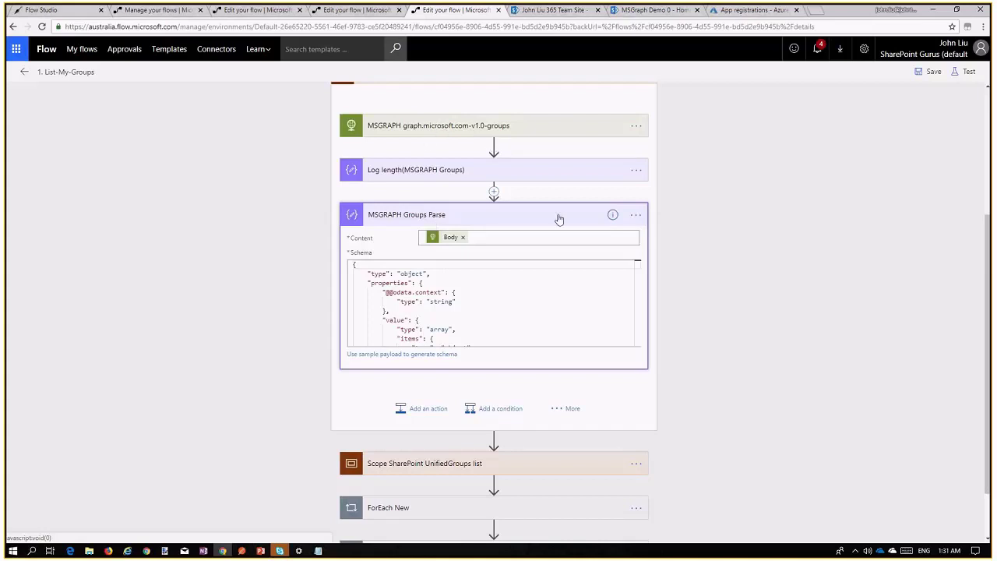
# Step: Expand the MSGRAPH graph.microsoft.com-v1.0-groups action again and review its request and OAuth settings
pyautogui.scroll(2, 559, 219)
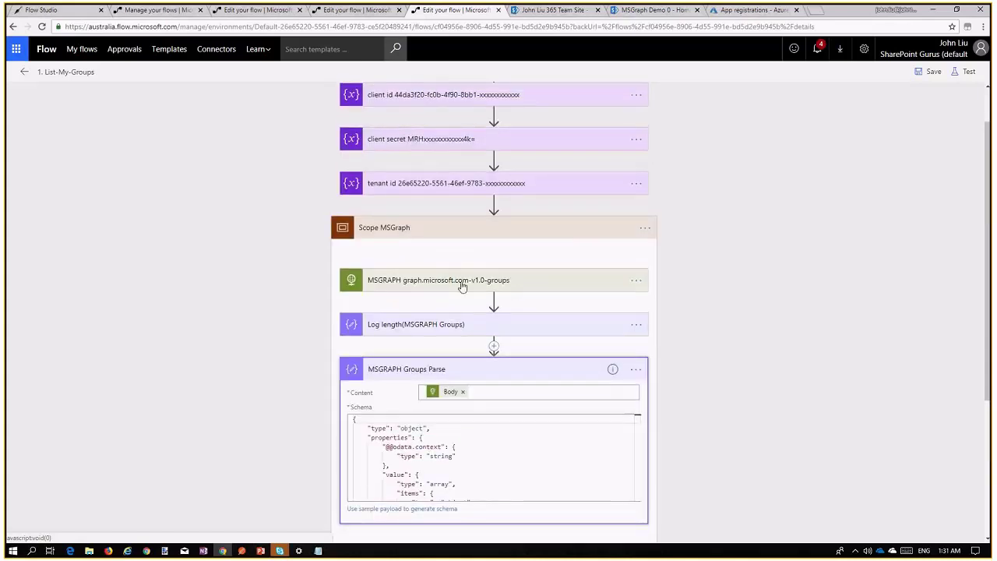
pyautogui.click(413, 282)
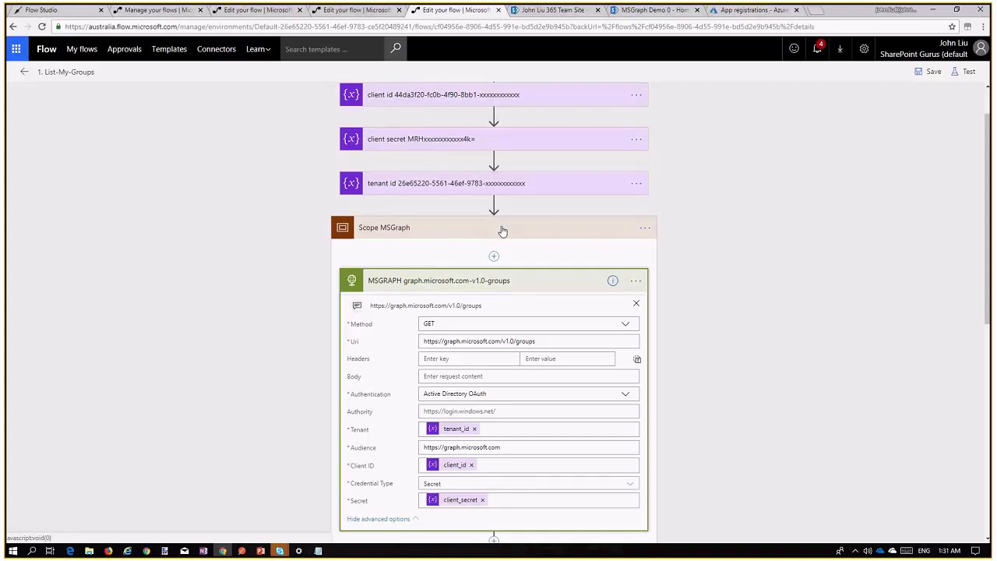
pyautogui.scroll(-3, 413, 307)
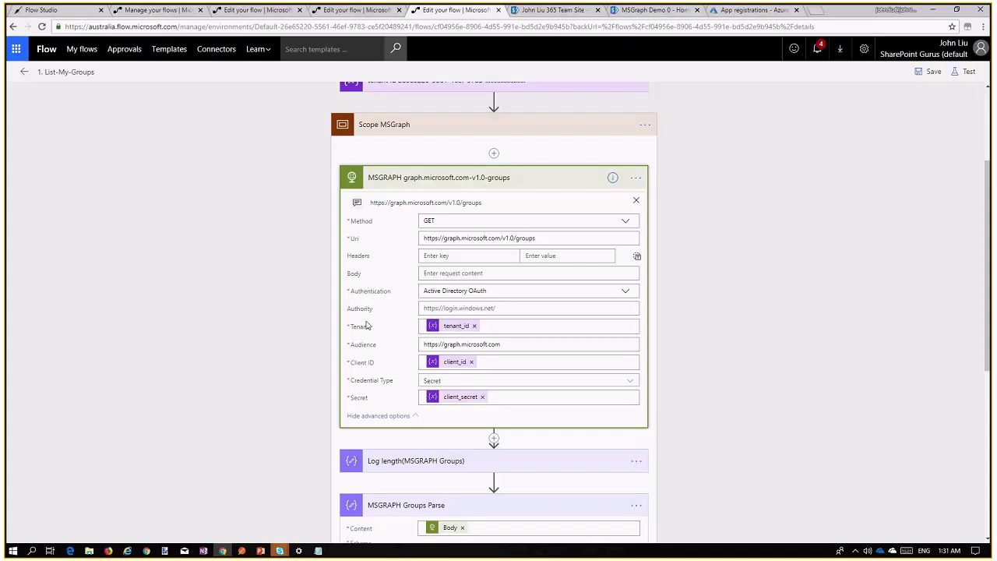
pyautogui.scroll(-3, 380, 345)
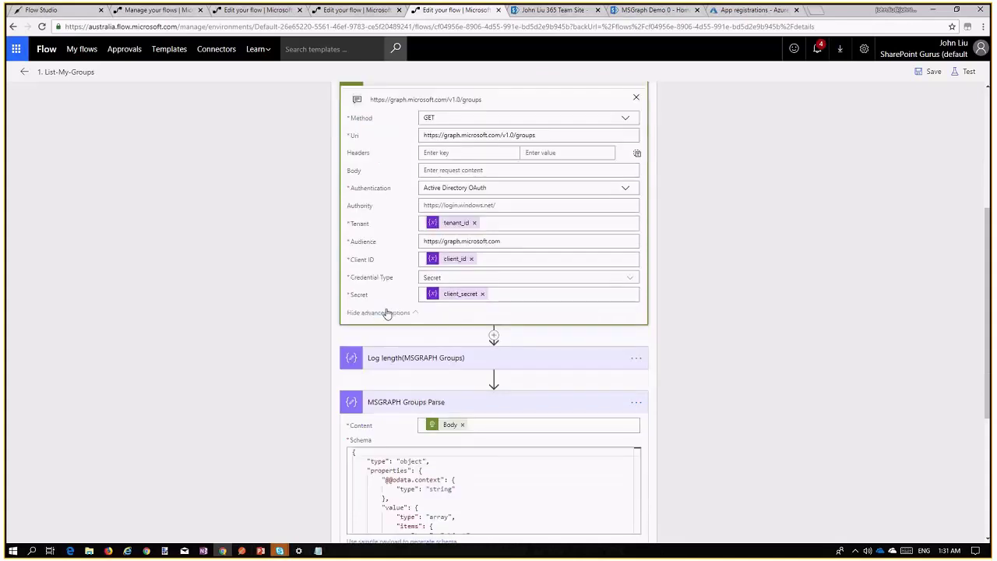
# Step: View the sample payload option of MSGRAPH Groups Parse without using it, inspect the action's schema and collapse the action
pyautogui.scroll(-4, 394, 366)
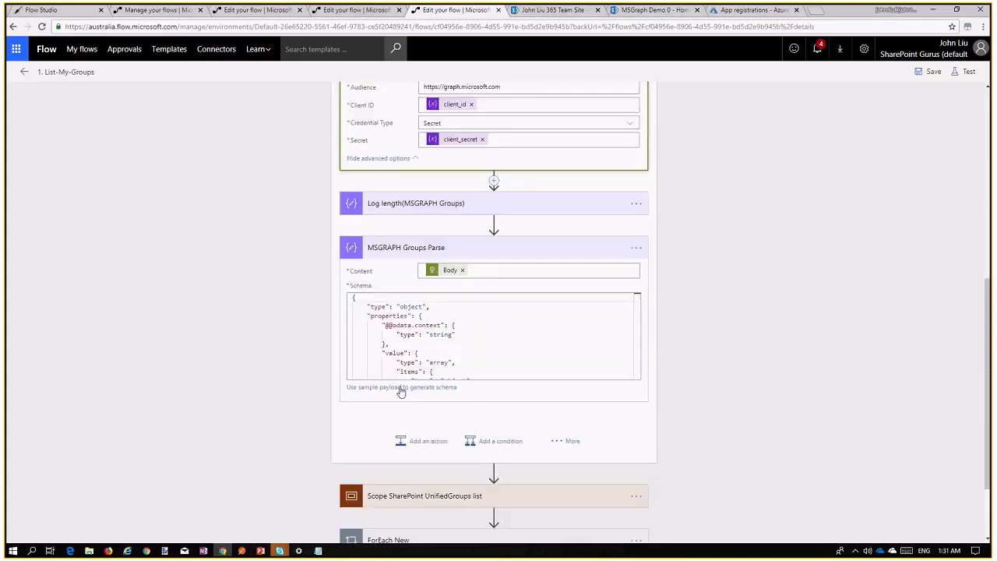
pyautogui.click(388, 391)
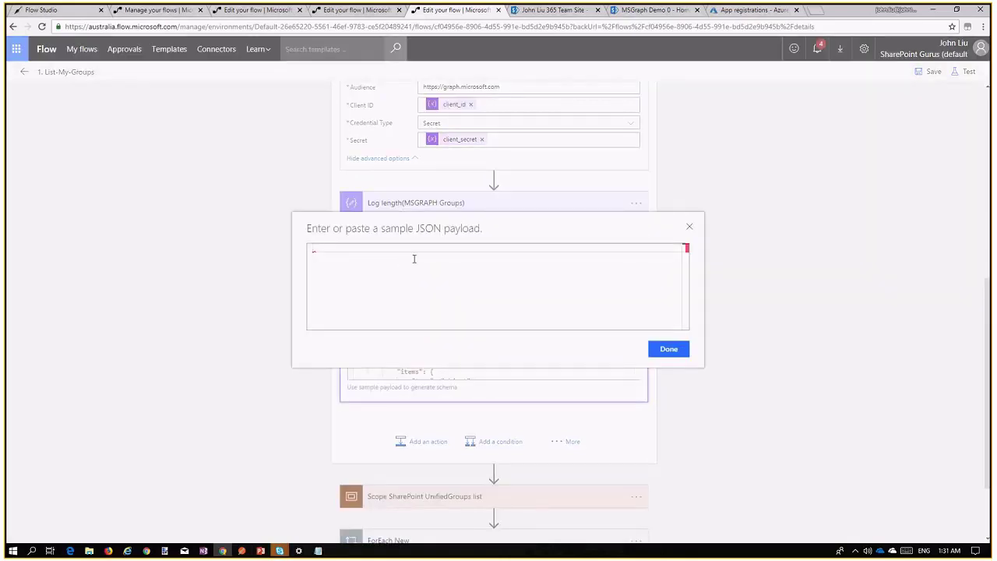
pyautogui.click(689, 227)
pyautogui.scroll(-5, 412, 335)
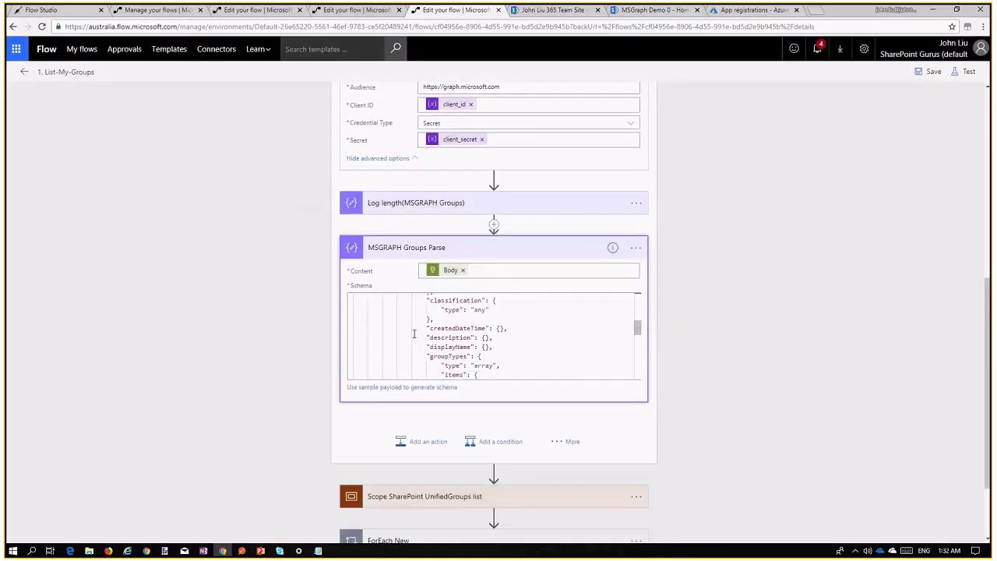
pyautogui.click(474, 254)
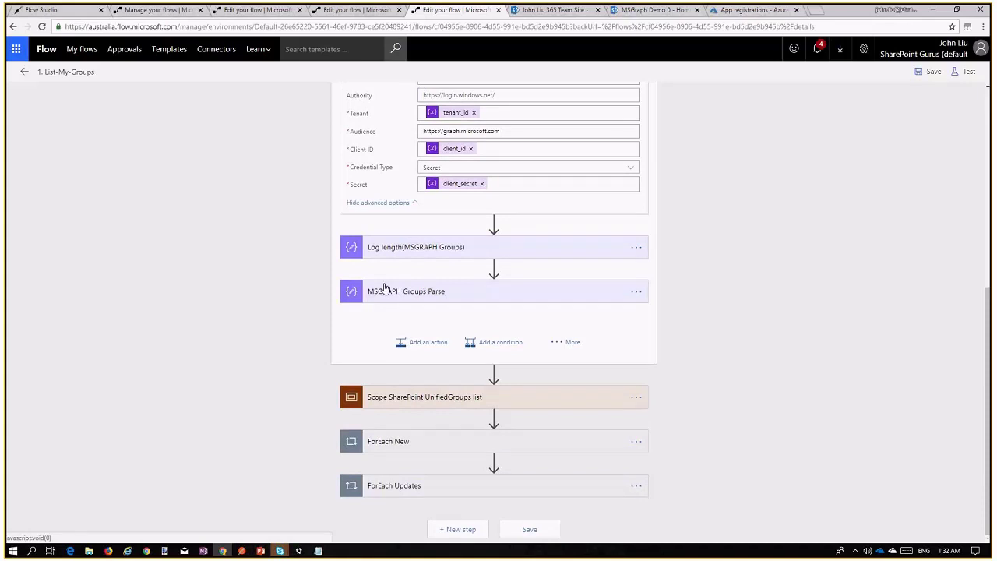
# Step: Review the groups request's URI and OAuth fields alongside the Log length and MSGRAPH Groups Parse actions that follow it
pyautogui.scroll(1, 421, 280)
pyautogui.scroll(-1, 436, 321)
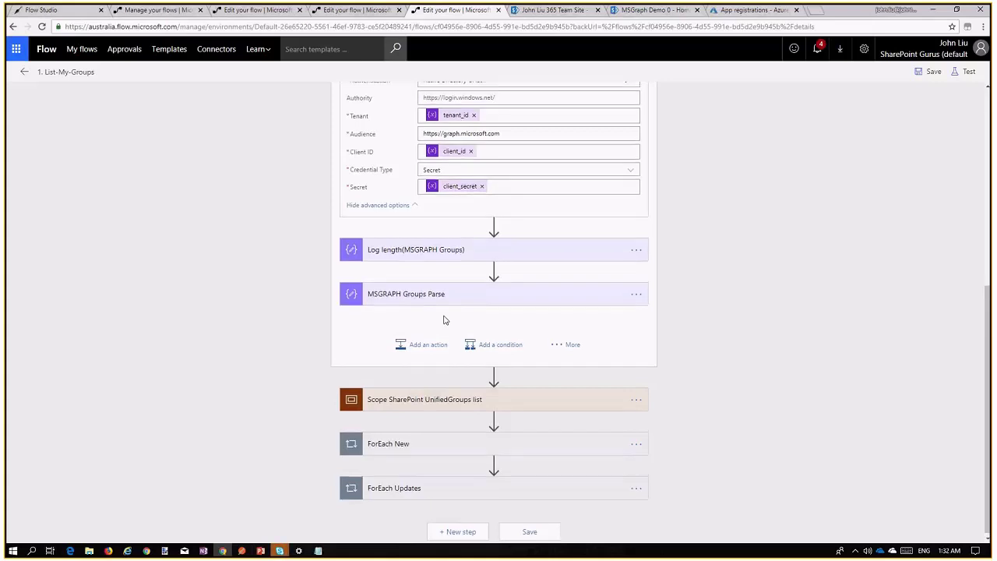
pyautogui.scroll(2, 444, 319)
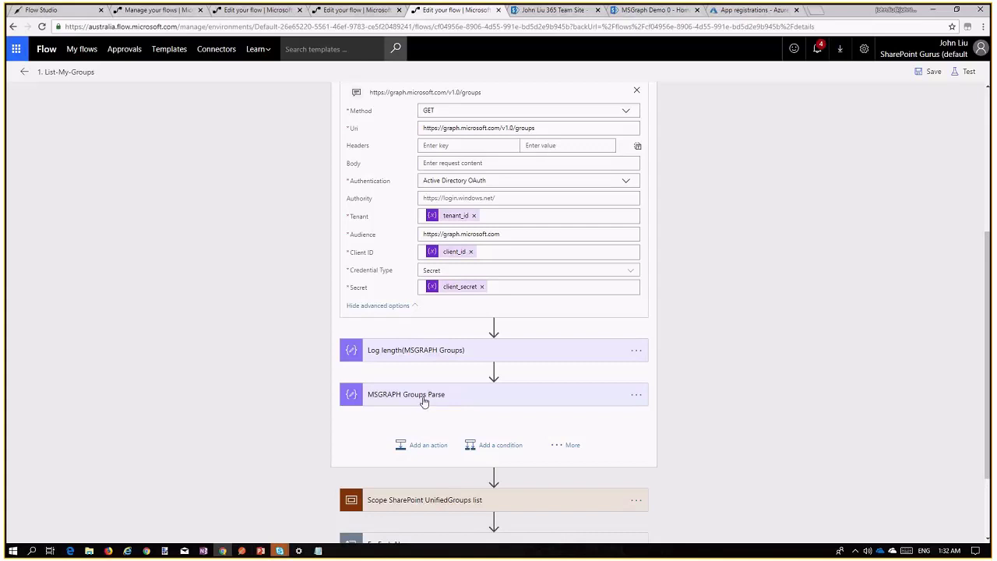
pyautogui.scroll(-2, 404, 240)
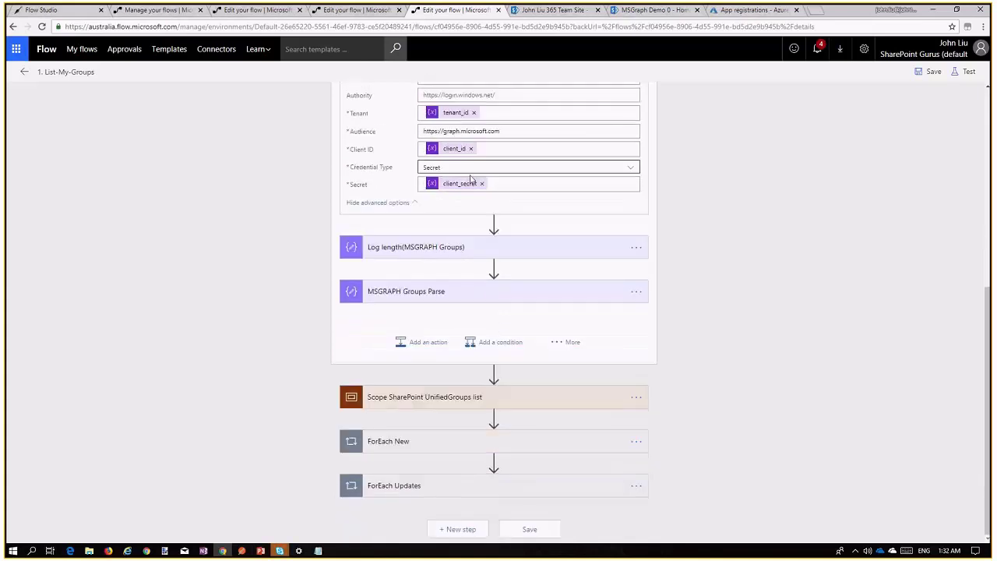
pyautogui.scroll(3, 467, 183)
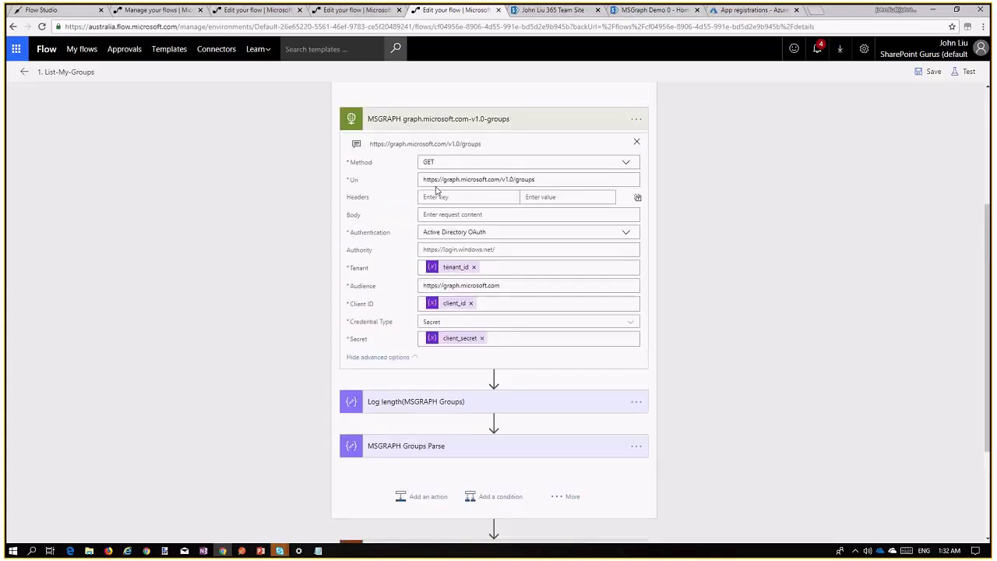
pyautogui.scroll(-3, 436, 190)
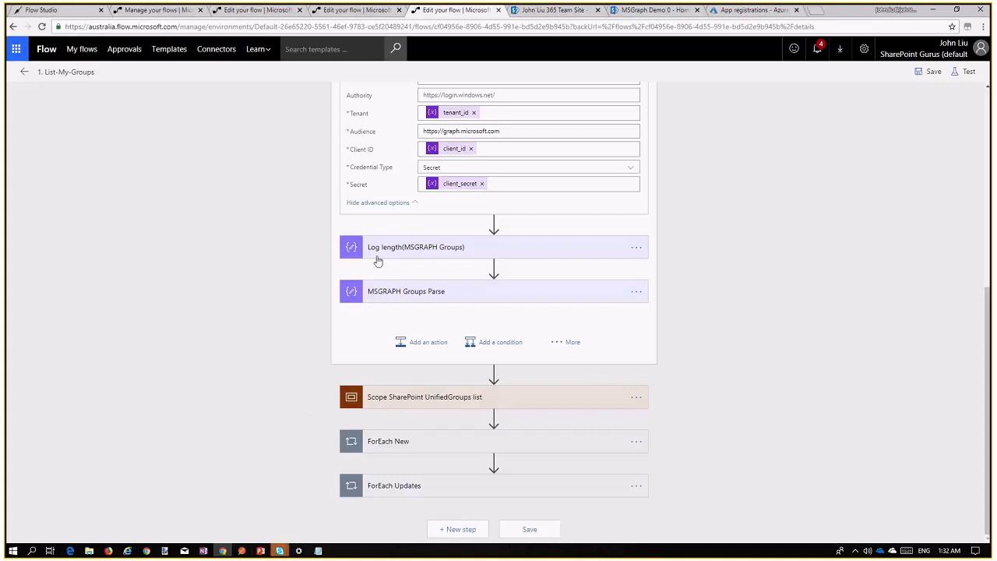
pyautogui.scroll(2, 314, 304)
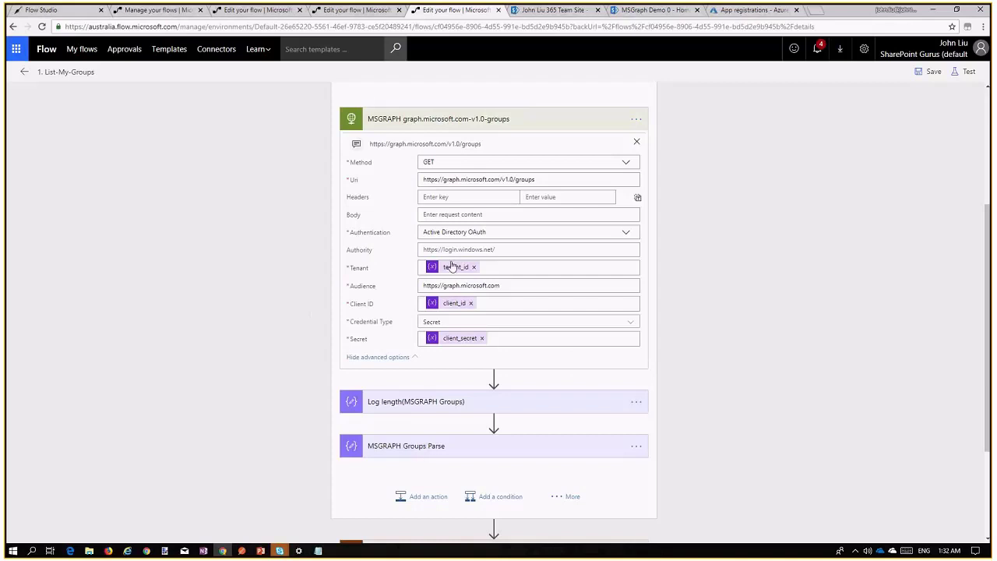
pyautogui.scroll(-1, 494, 127)
pyautogui.scroll(3, 495, 127)
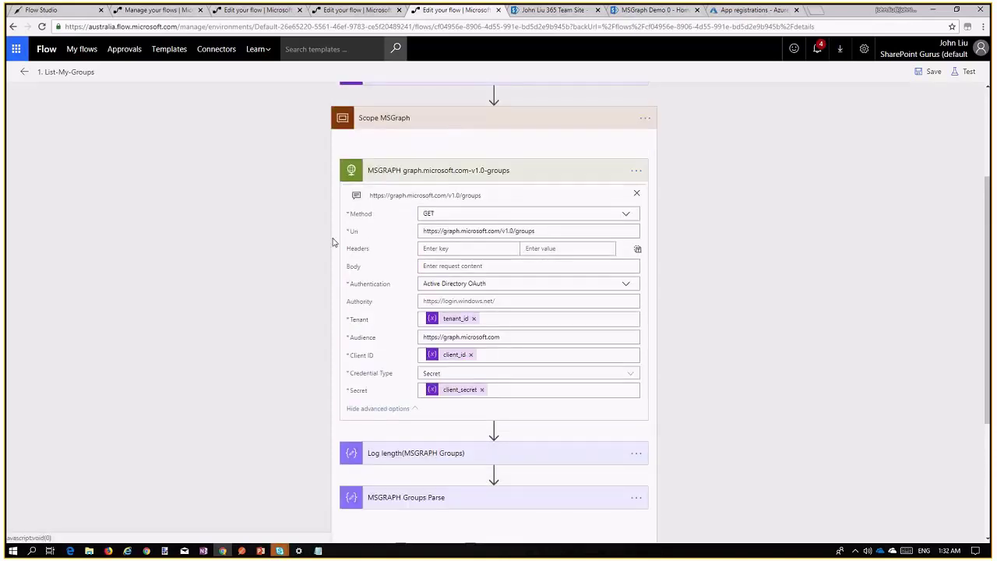
# Step: Expand the MSGRAPH Groups Parse action and examine the value array in its JSON schema
pyautogui.scroll(-3, 333, 242)
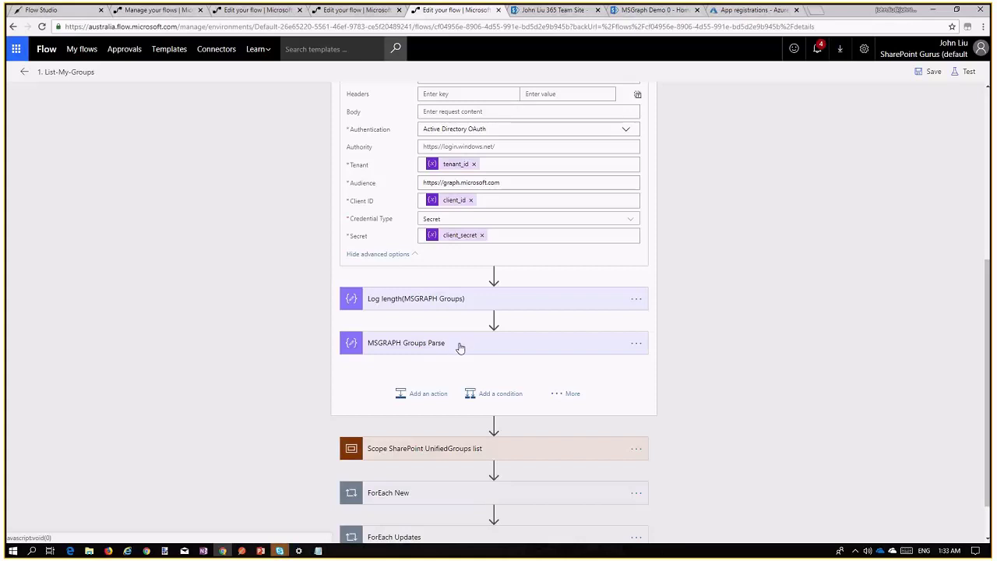
pyautogui.click(460, 348)
pyautogui.scroll(-2, 448, 366)
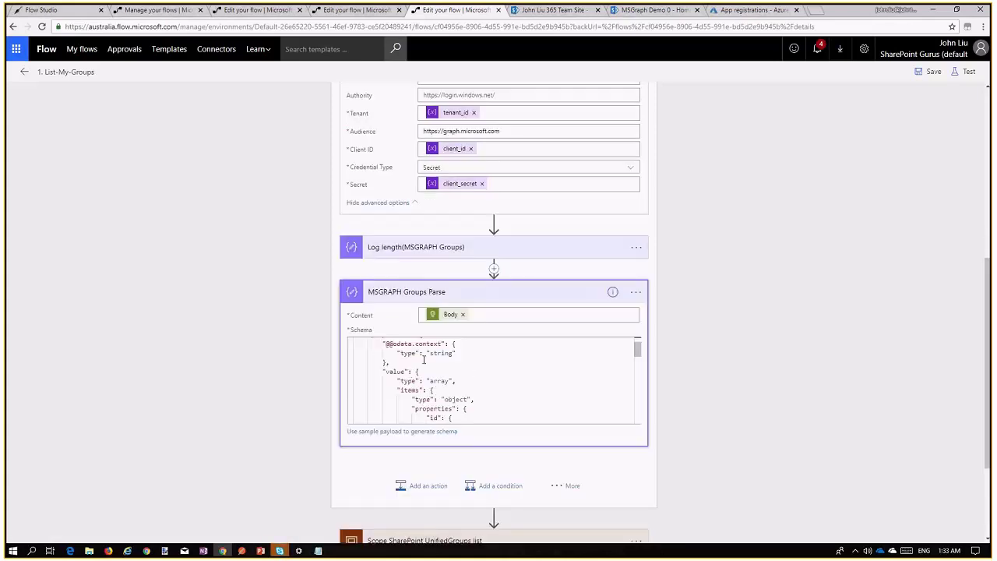
# Step: Collapse and reopen the MSGRAPH Groups Parse action, and examine the id property under the value array's items in its schema
pyautogui.scroll(2, 440, 354)
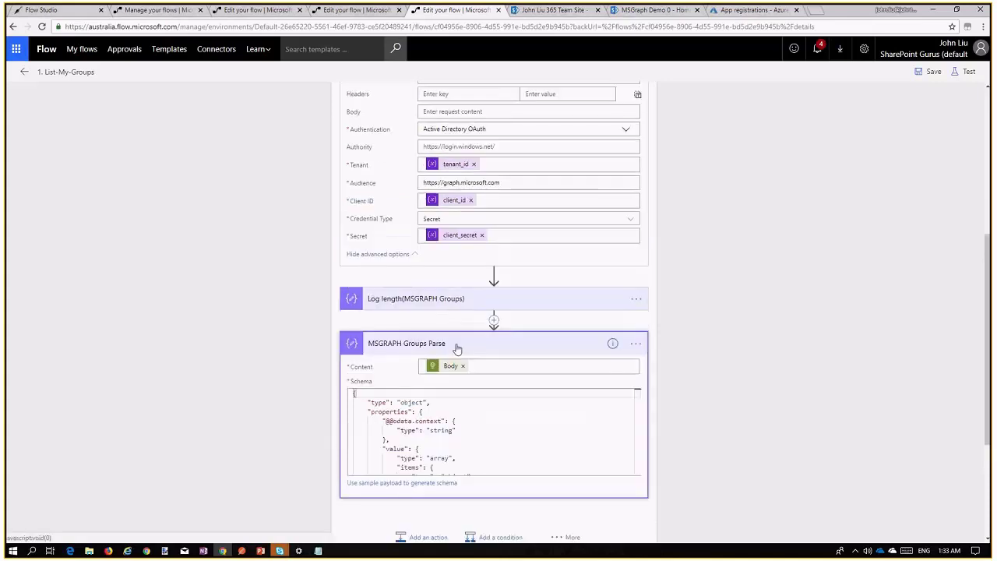
pyautogui.click(434, 350)
pyautogui.scroll(-1, 312, 357)
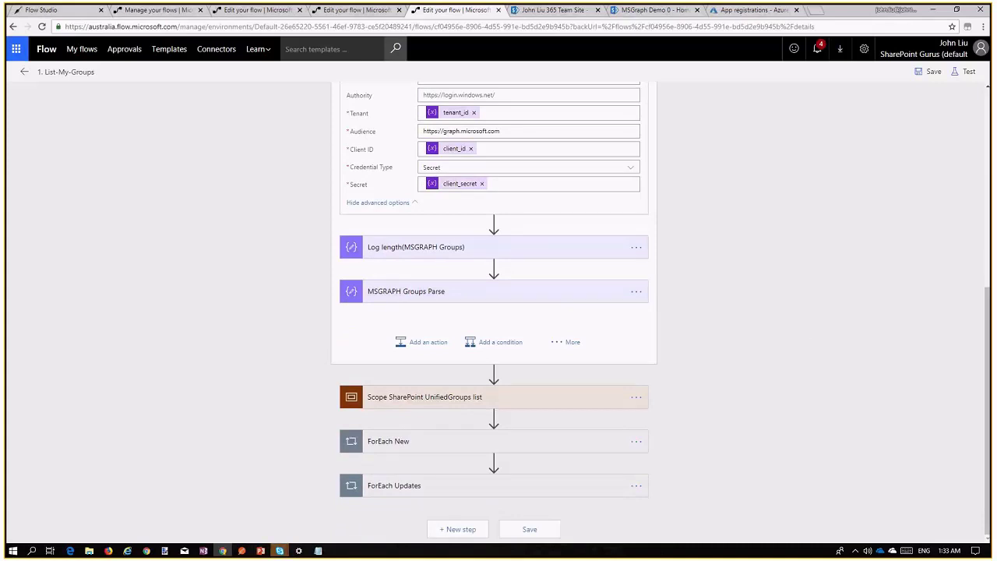
pyautogui.click(494, 290)
pyautogui.scroll(-1, 451, 397)
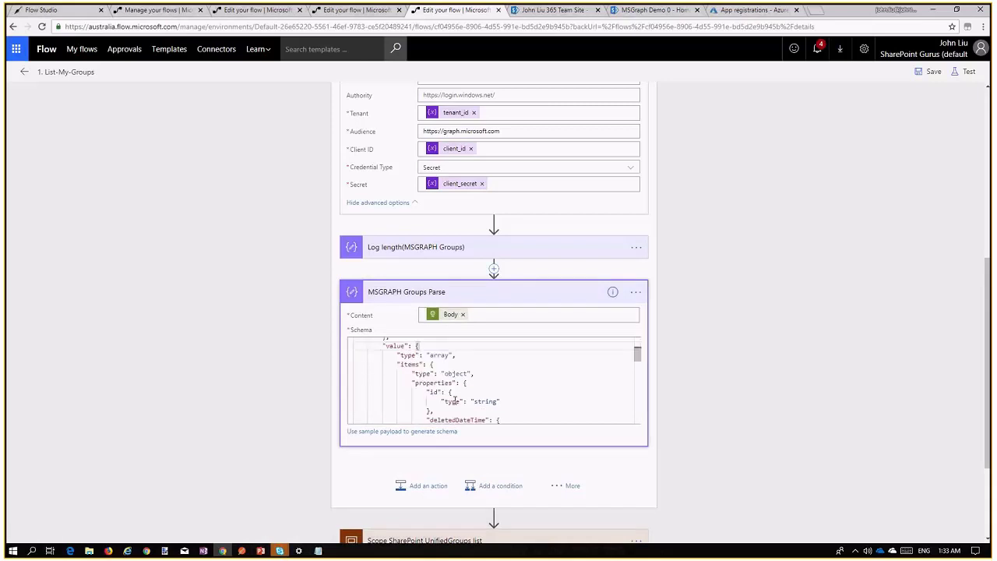
pyautogui.scroll(-2, 456, 398)
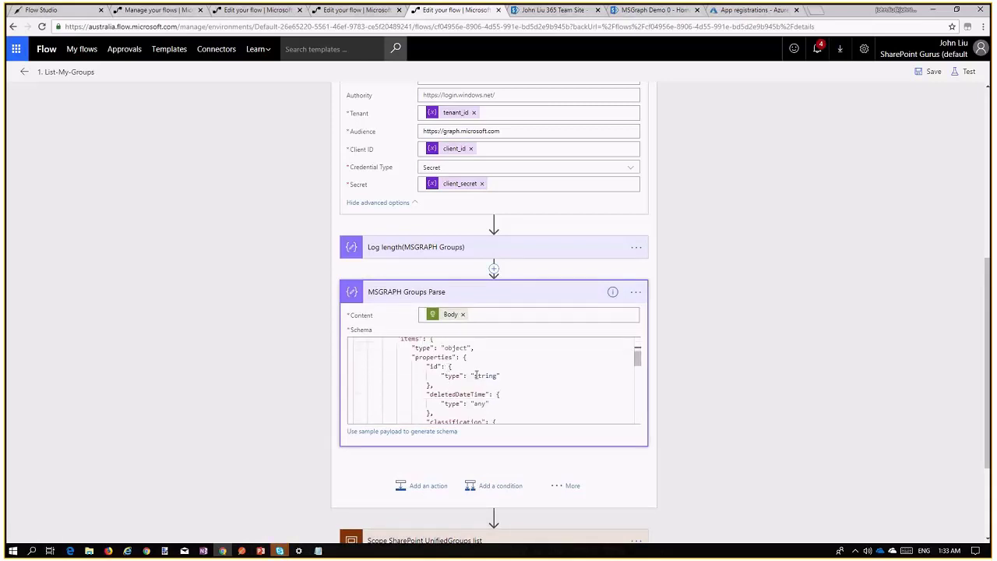
# Step: Try deleting the string type line from the id property in the MSGRAPH Groups Parse schema, and undo the deletion
pyautogui.moveTo(472, 376); pyautogui.dragTo(501, 376)
pyautogui.moveTo(440, 376); pyautogui.dragTo(549, 376)
pyautogui.press('Delete')
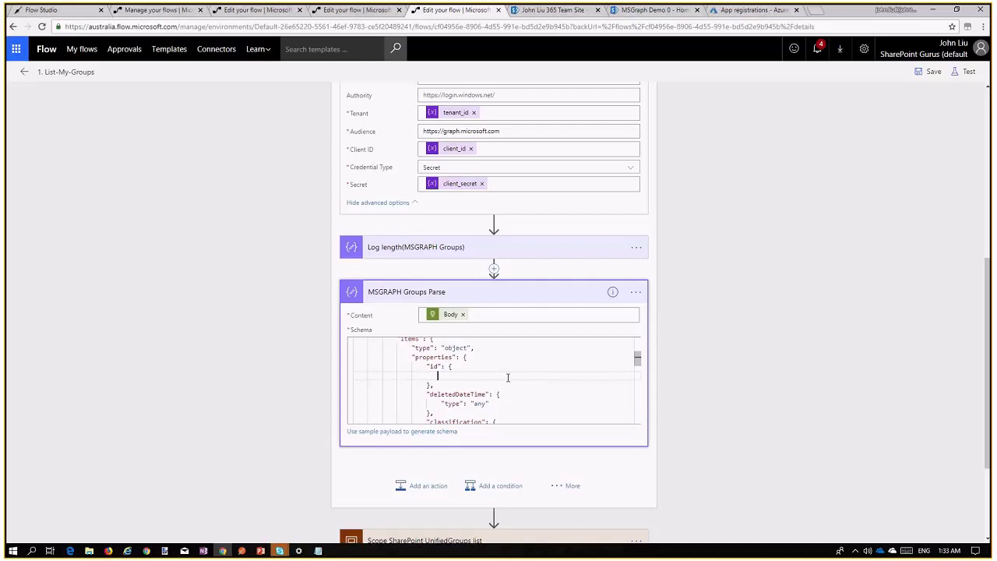
pyautogui.scroll(-1, 534, 383)
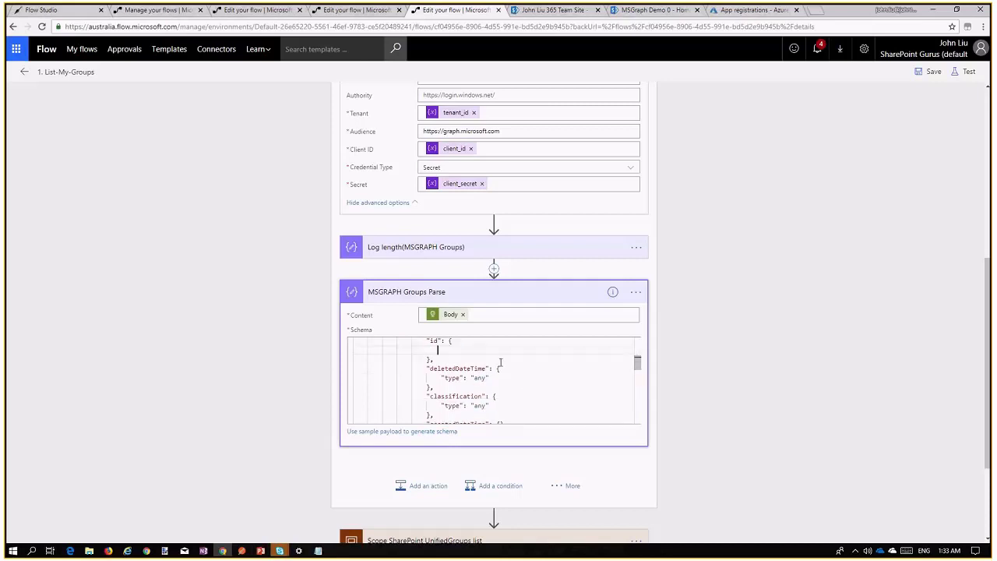
pyautogui.hotkey('ctrl', 'z')
pyautogui.click(262, 376)
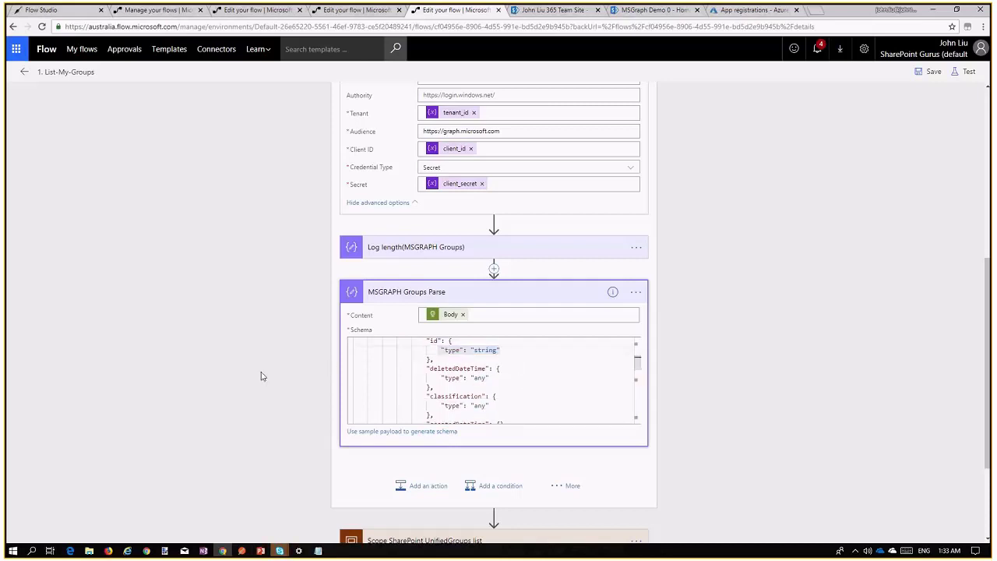
# Step: Collapse MSGRAPH Groups Parse and Scope MSGraph, and expand Scope SharePoint UnifiedGroups list to view its actions
pyautogui.click(285, 316)
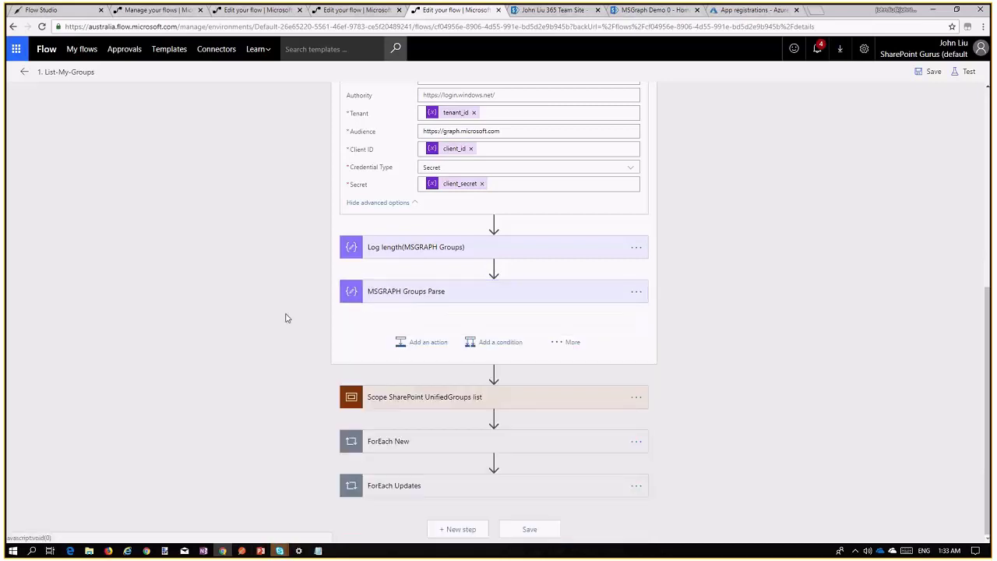
pyautogui.click(526, 399)
pyautogui.scroll(3, 715, 394)
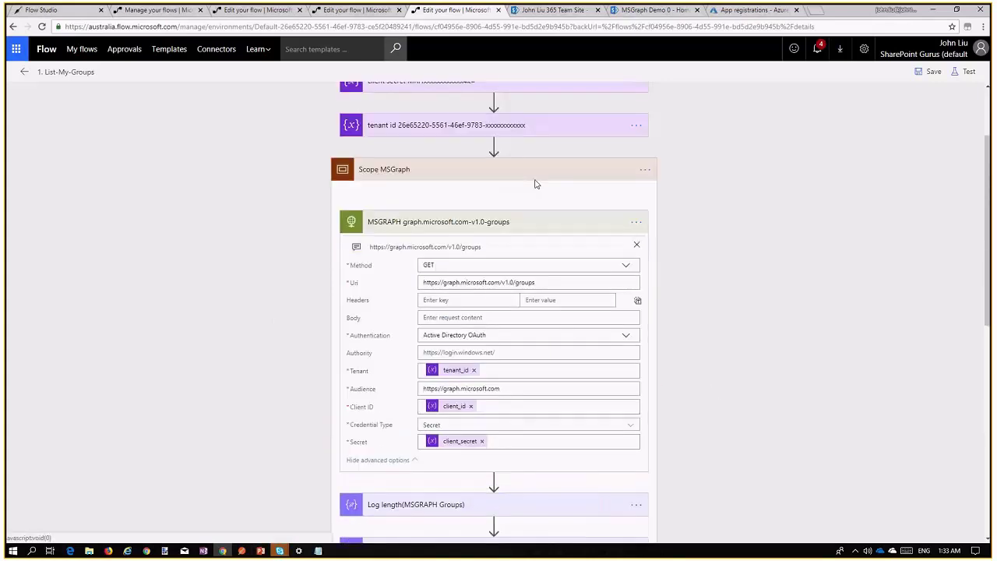
pyautogui.click(534, 173)
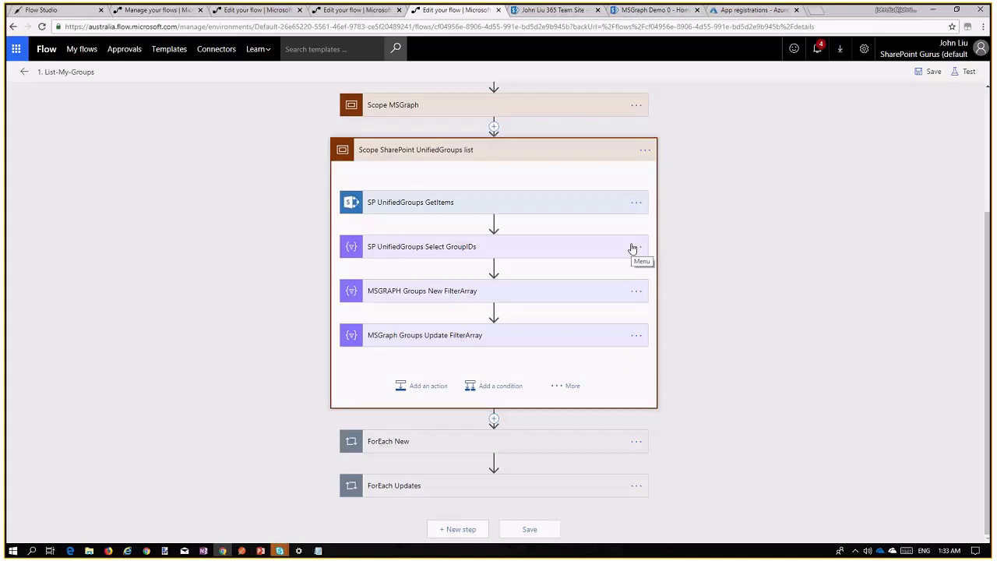
pyautogui.scroll(3, 692, 258)
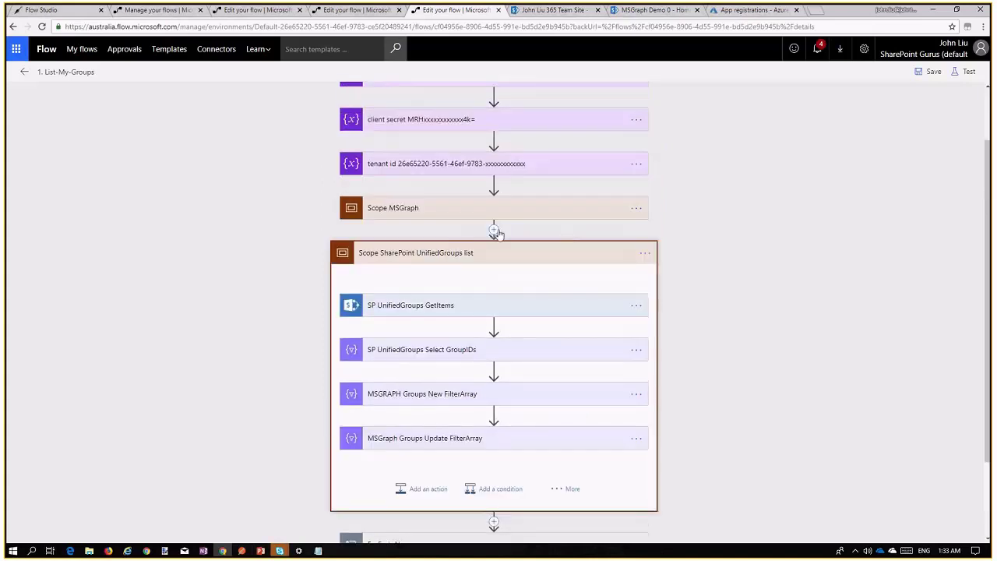
pyautogui.click(495, 232)
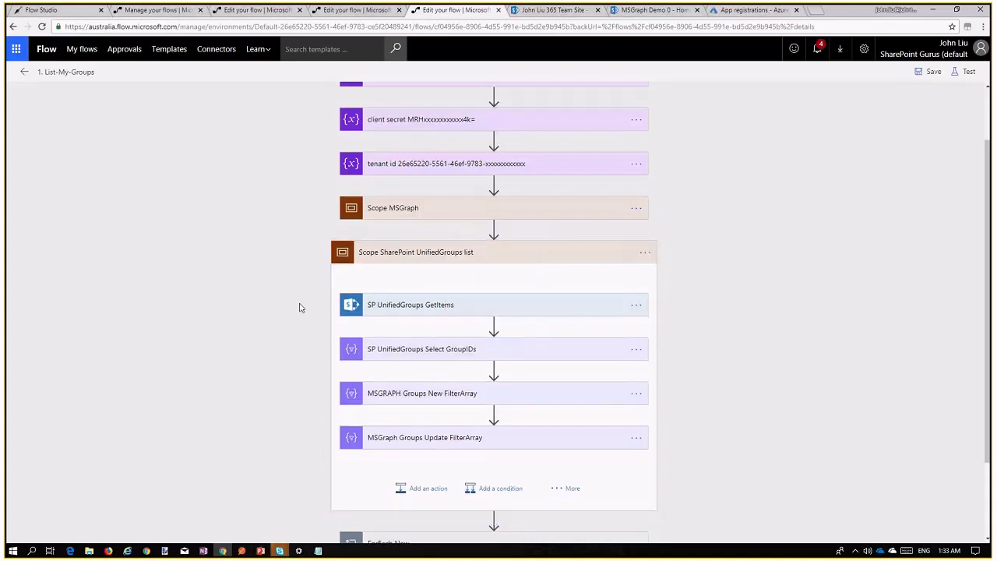
pyautogui.scroll(-3, 283, 327)
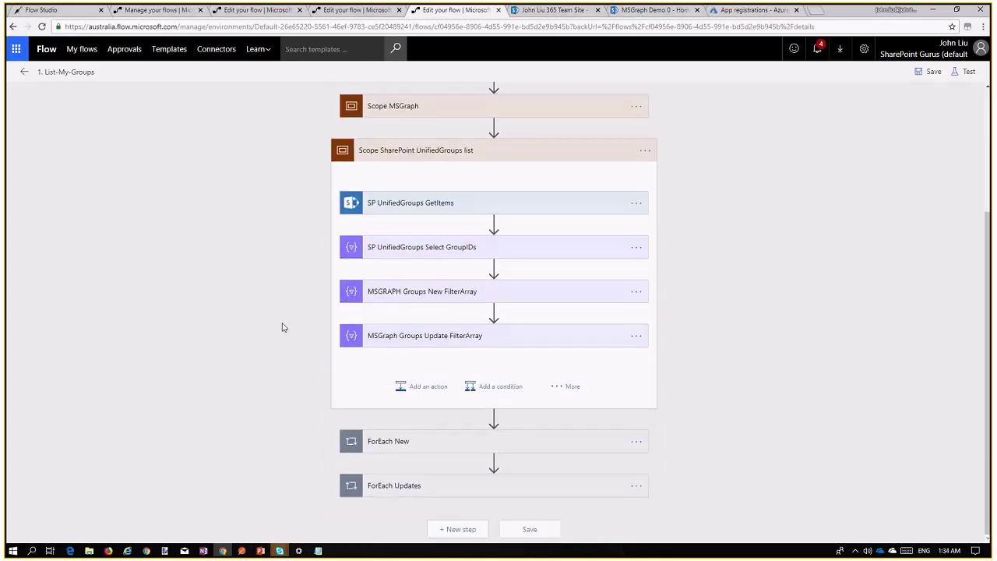
# Step: Review the site and list settings of SP UnifiedGroups GetItems, and inspect the From and Map fields of SP UnifiedGroups Select GroupIDs
pyautogui.click(467, 209)
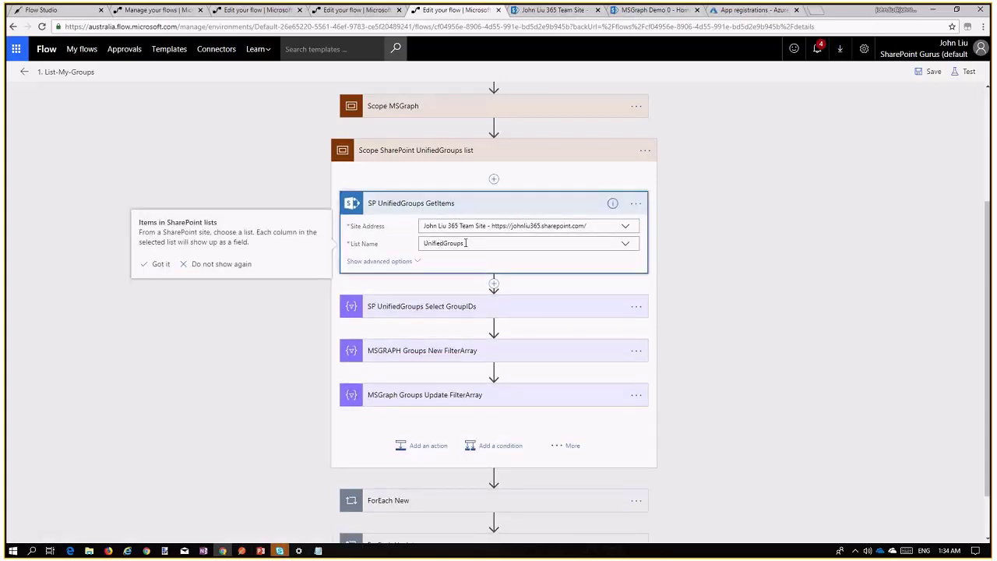
pyautogui.click(413, 263)
pyautogui.click(401, 314)
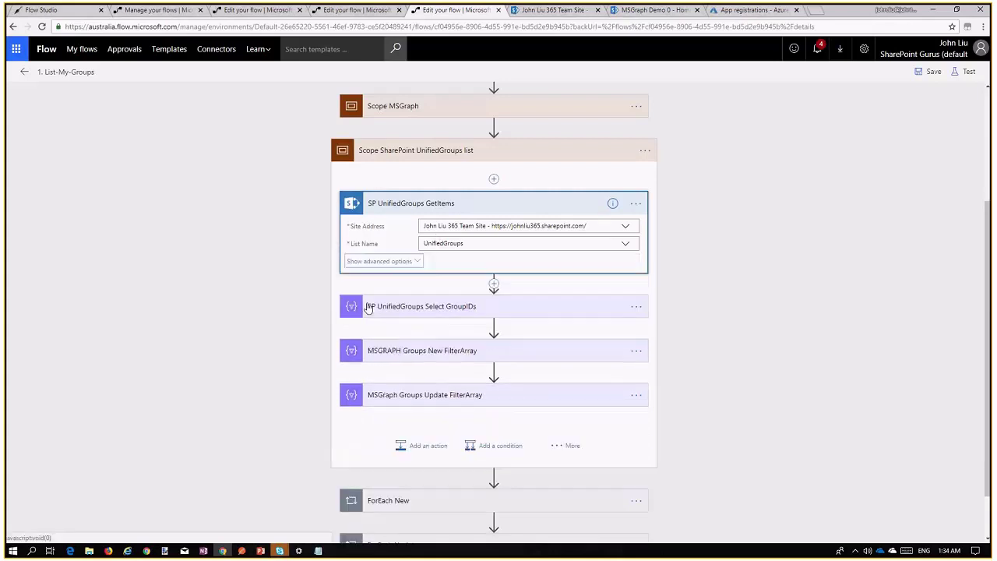
pyautogui.click(471, 203)
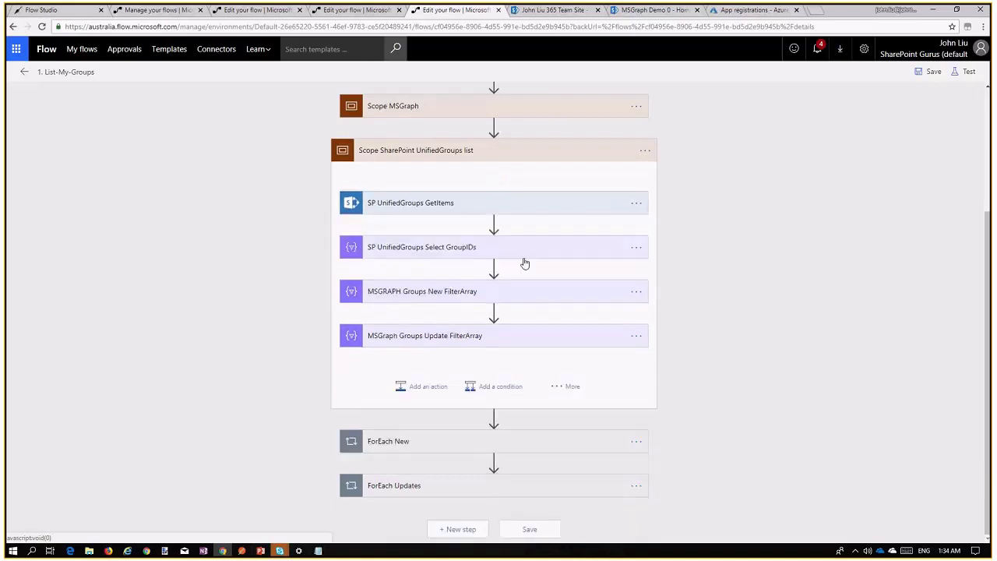
pyautogui.click(510, 253)
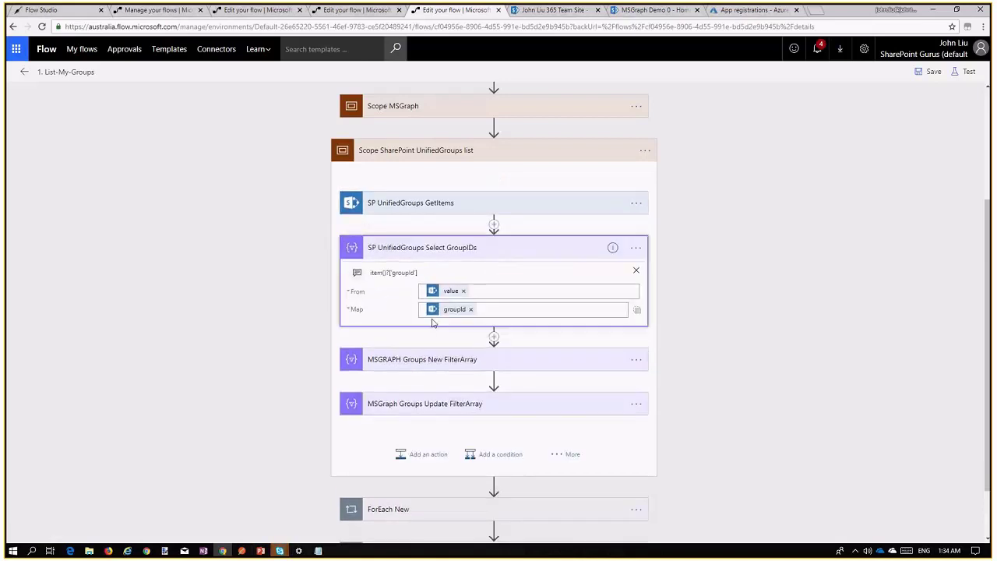
pyautogui.scroll(-2, 395, 318)
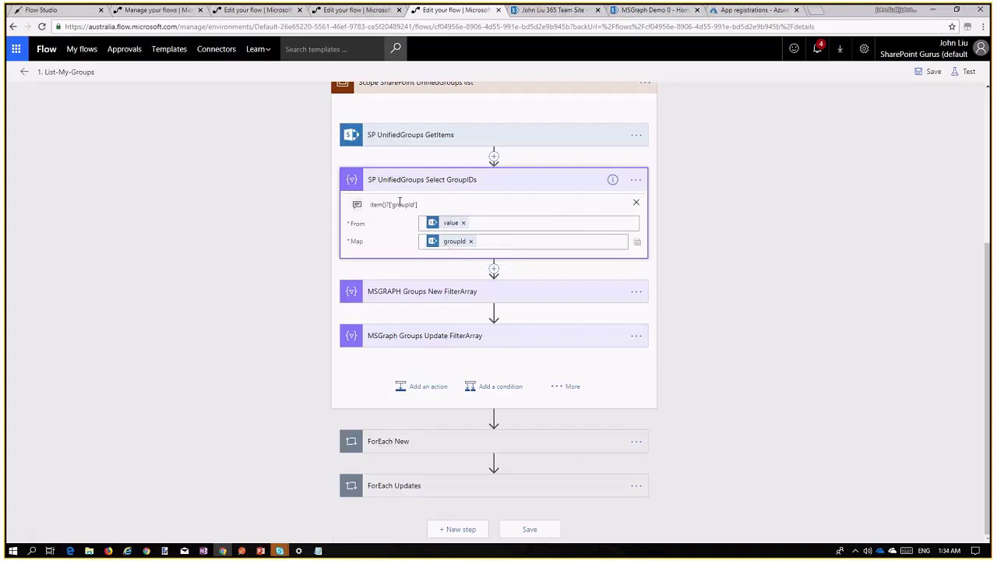
# Step: Expand the MSGRAPH Groups New FilterArray and MSGraph Groups Update FilterArray actions, compare their filter conditions, and collapse both
pyautogui.click(436, 293)
pyautogui.scroll(-2, 304, 307)
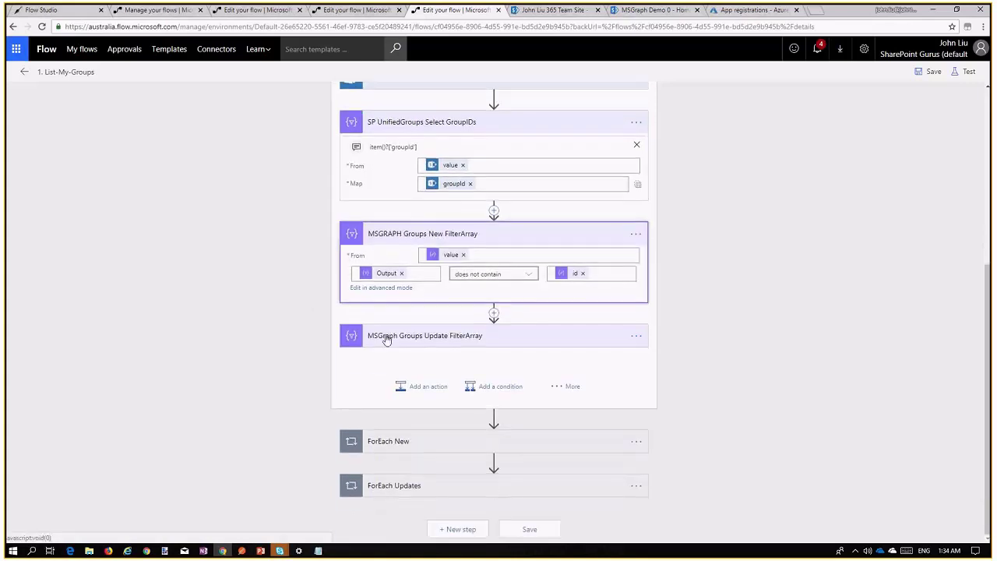
pyautogui.click(382, 336)
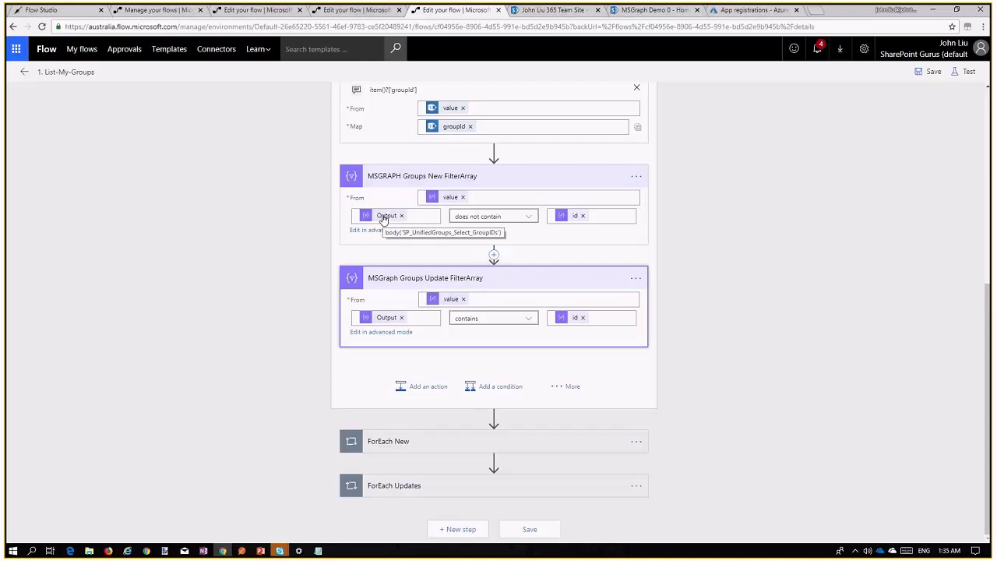
pyautogui.scroll(2, 391, 120)
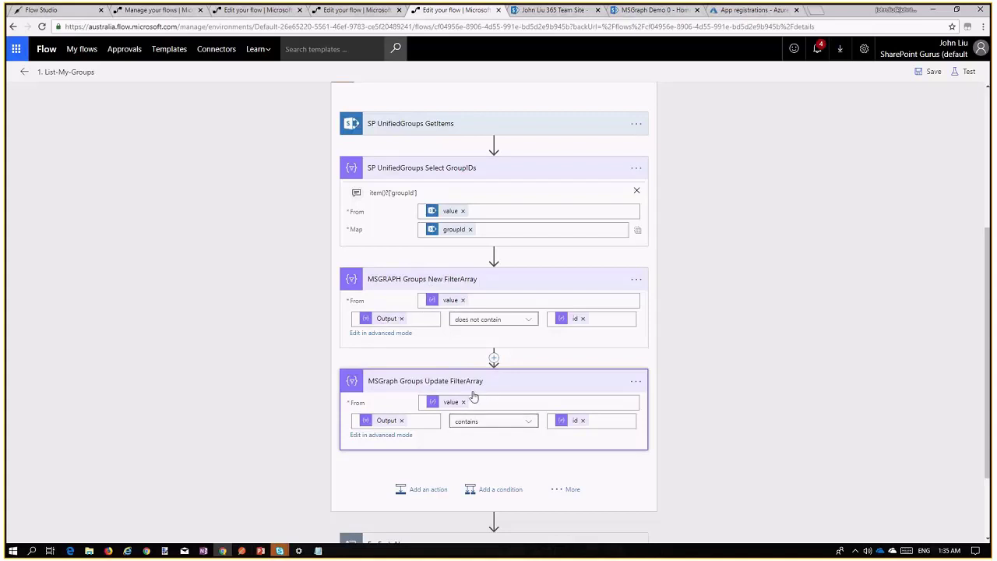
pyautogui.scroll(-1, 472, 392)
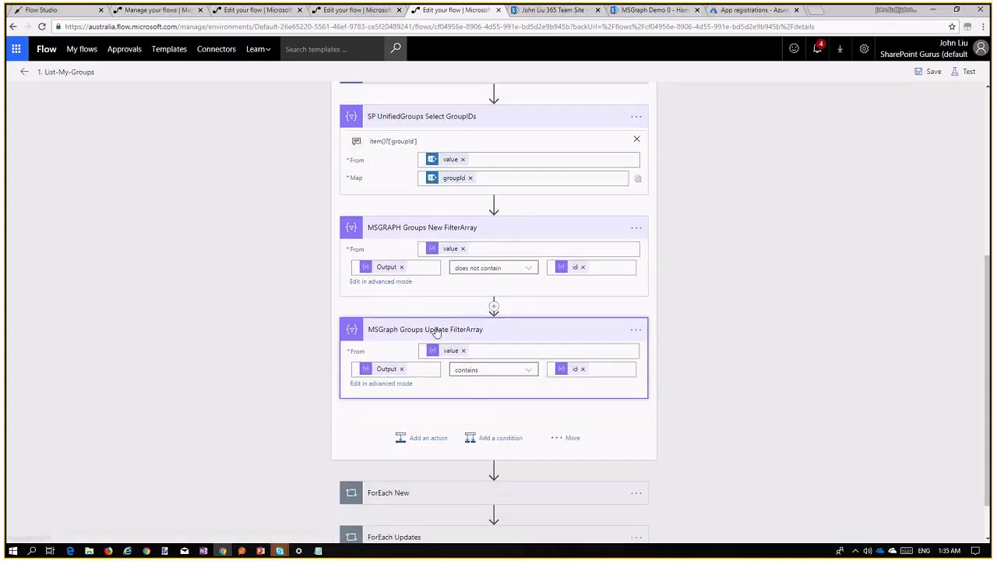
pyautogui.scroll(-1, 361, 338)
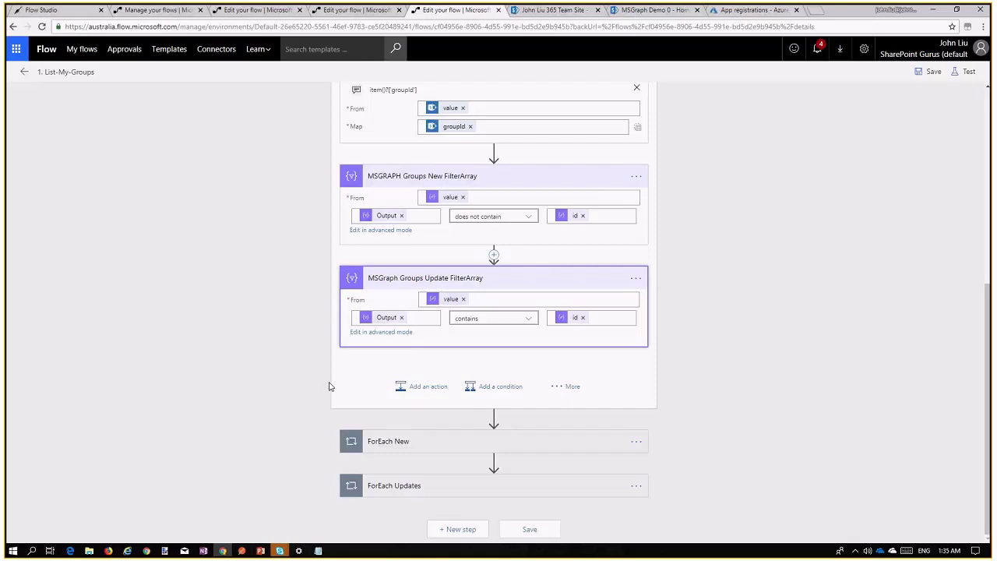
pyautogui.scroll(2, 325, 381)
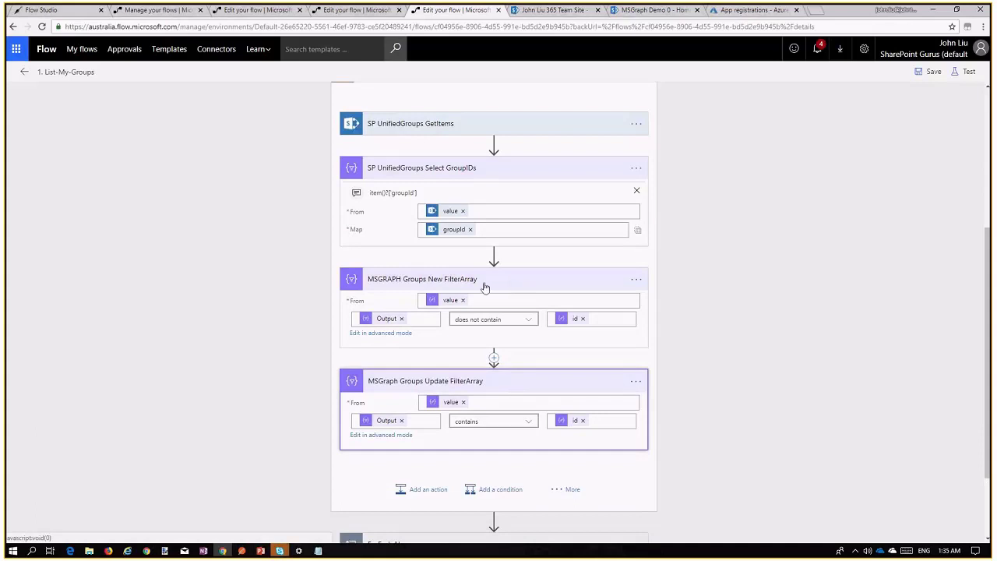
pyautogui.click(516, 287)
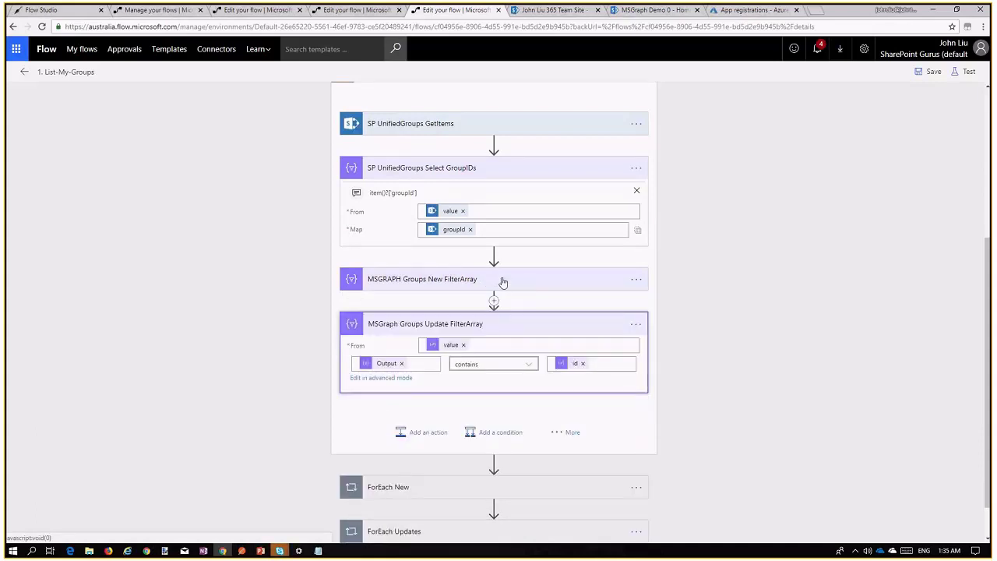
pyautogui.click(521, 330)
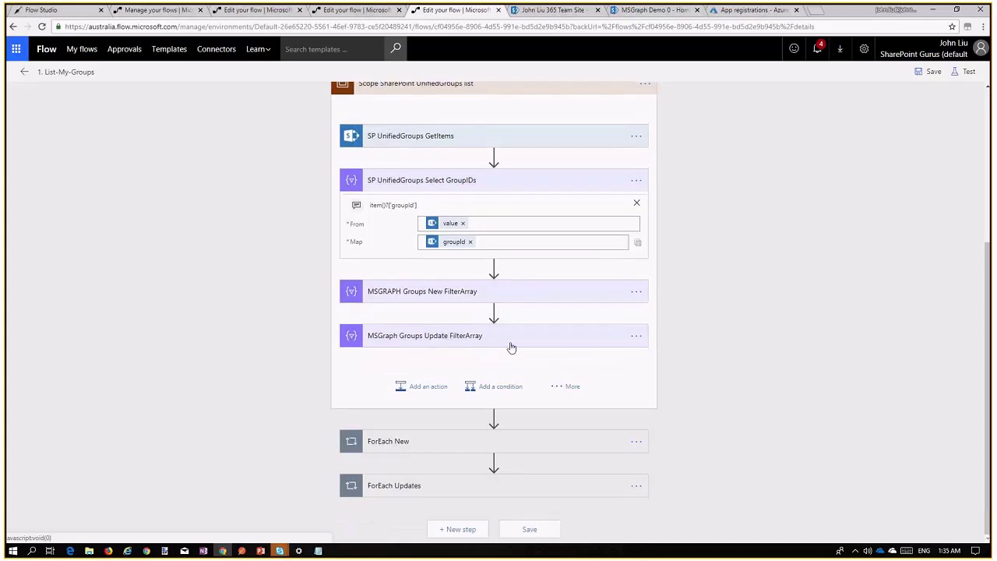
# Step: Expand the ForEach New and ForEach Updates loops and review the actions inside each
pyautogui.click(439, 444)
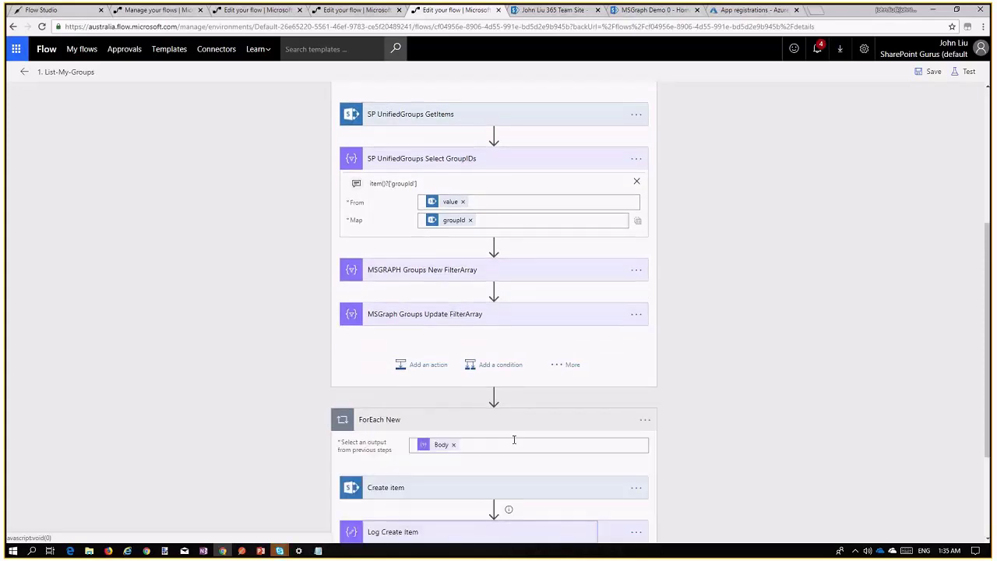
pyautogui.click(451, 486)
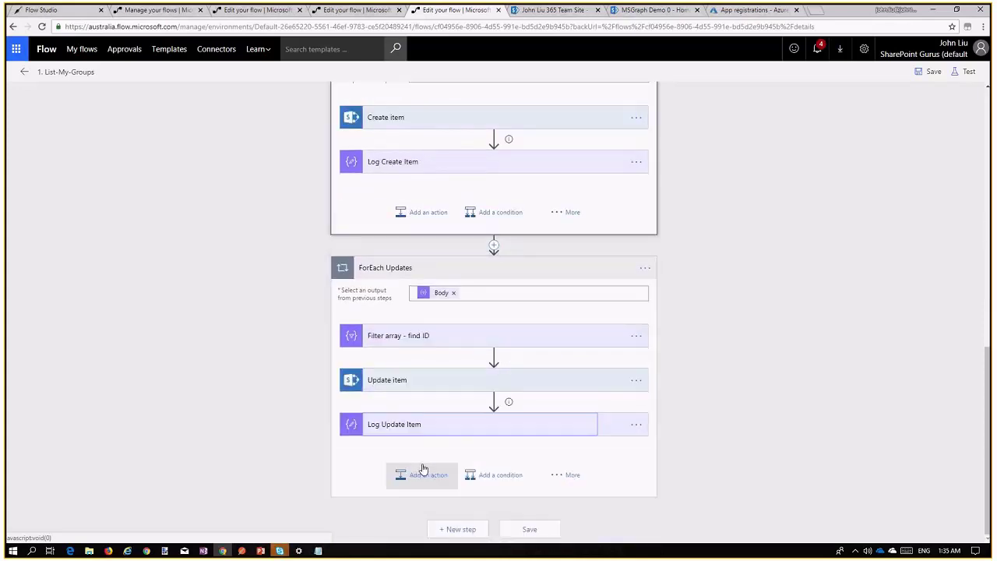
pyautogui.scroll(3, 434, 400)
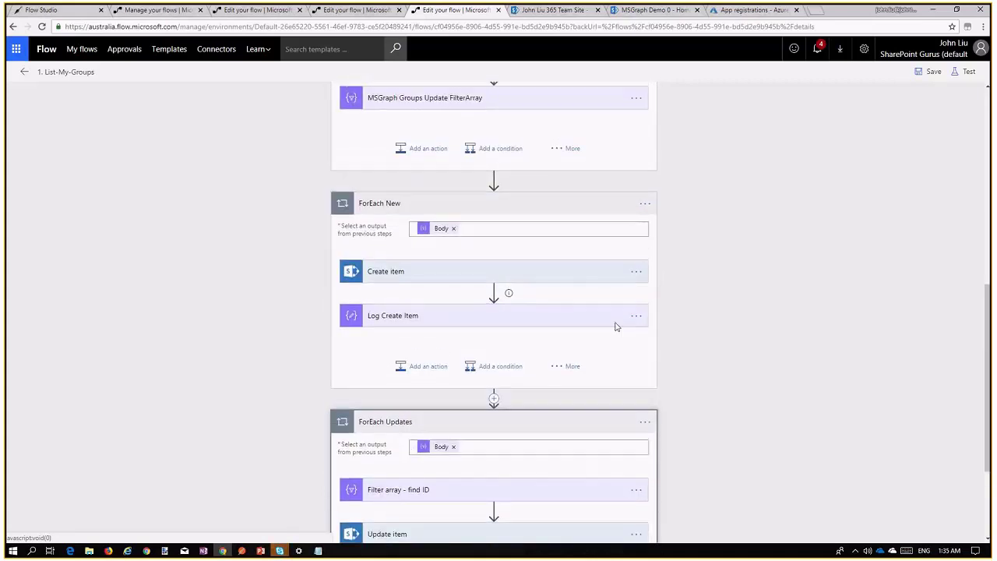
pyautogui.scroll(-1, 440, 206)
pyautogui.scroll(-2, 502, 345)
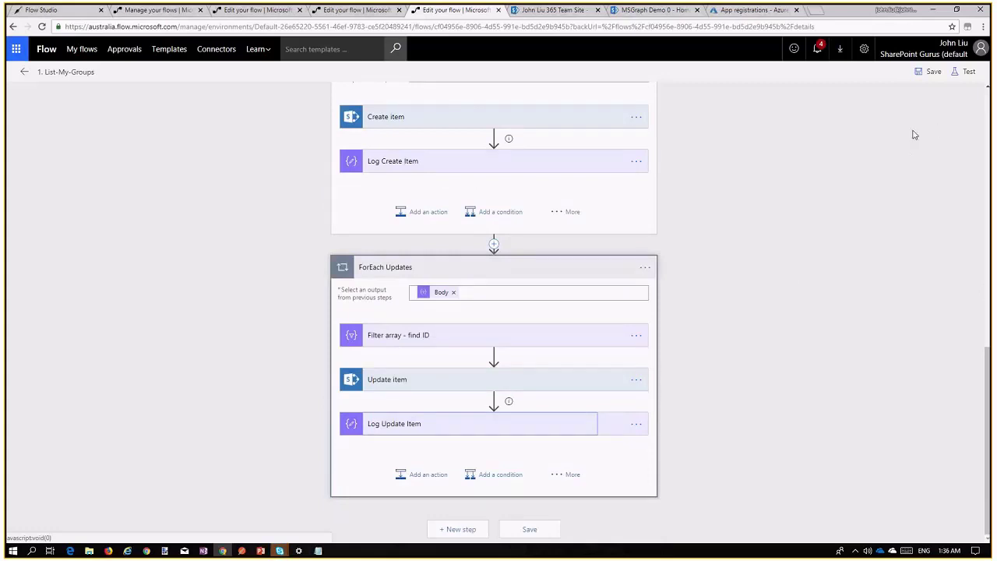
# Step: Test the flow using data from the most recent succeeded run and follow its progress at Scope MSGraph
pyautogui.click(962, 73)
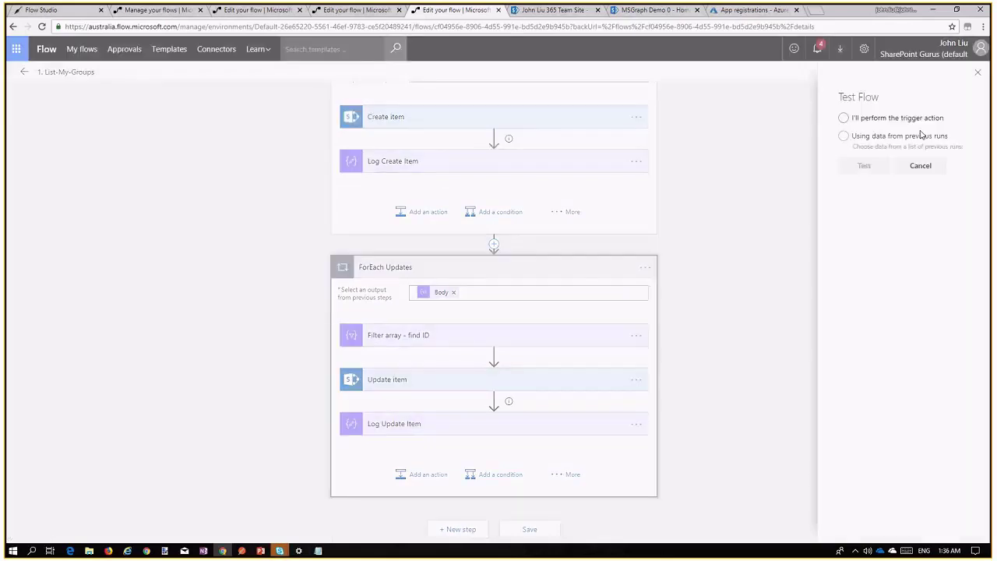
pyautogui.click(880, 136)
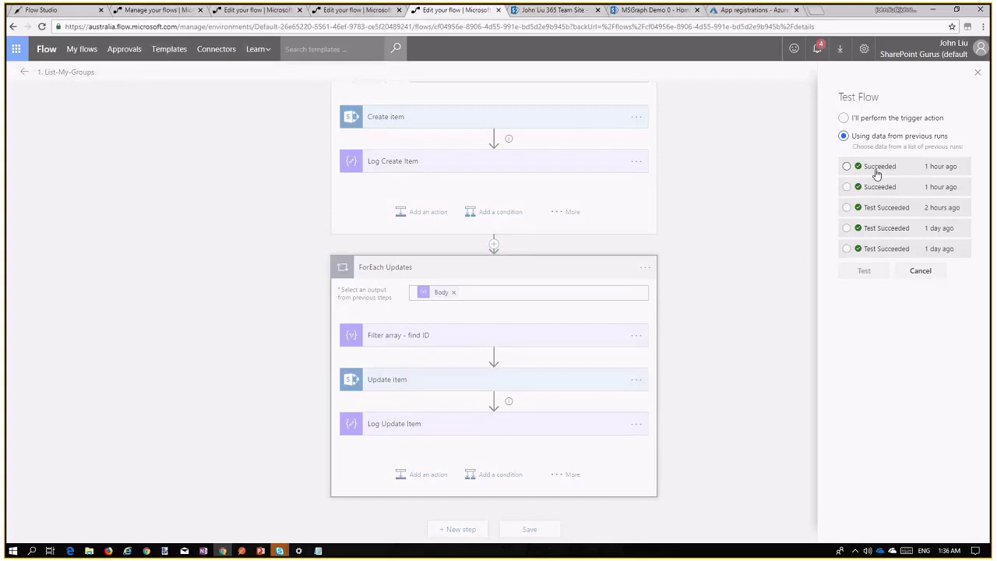
pyautogui.click(877, 169)
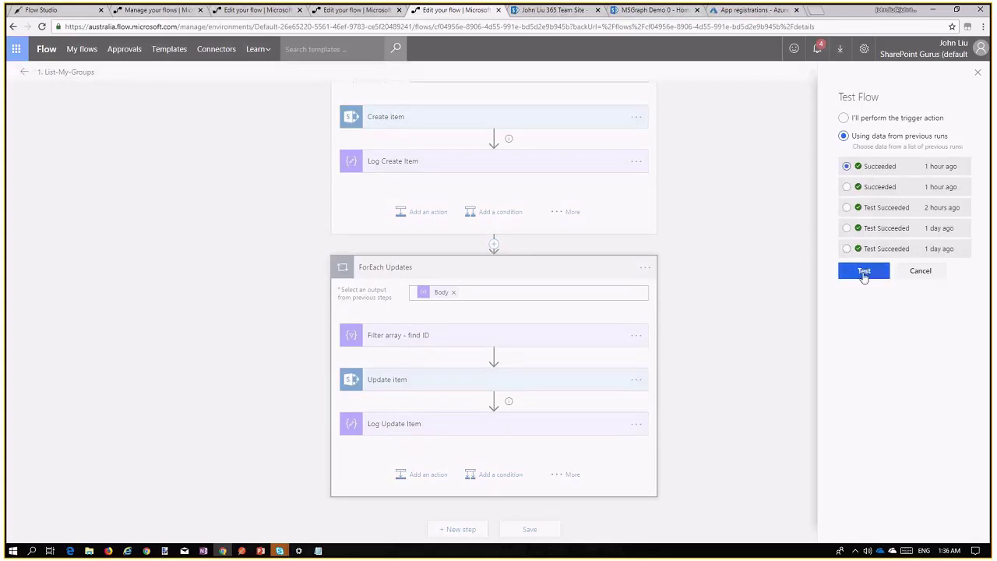
pyautogui.click(863, 272)
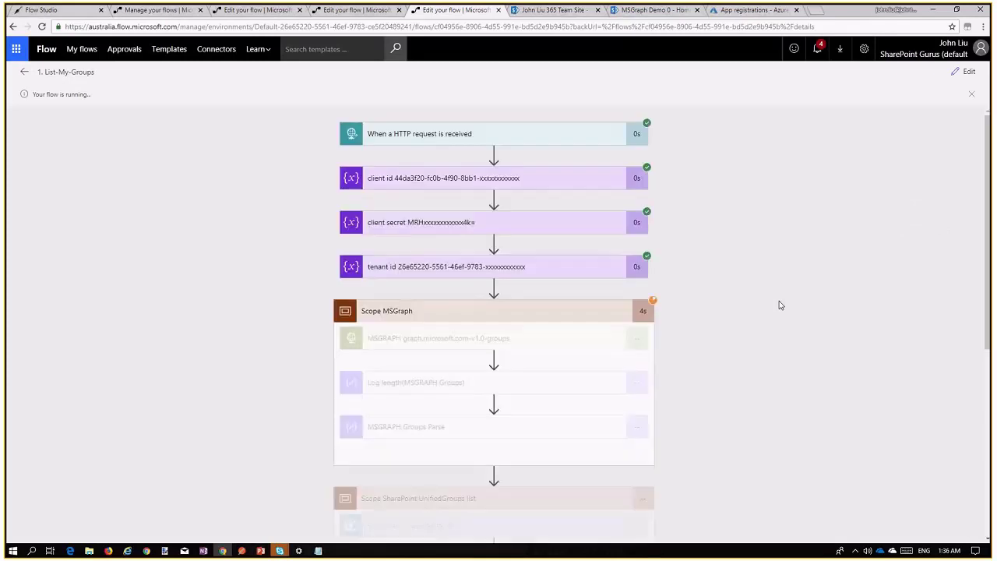
pyautogui.scroll(-2, 759, 302)
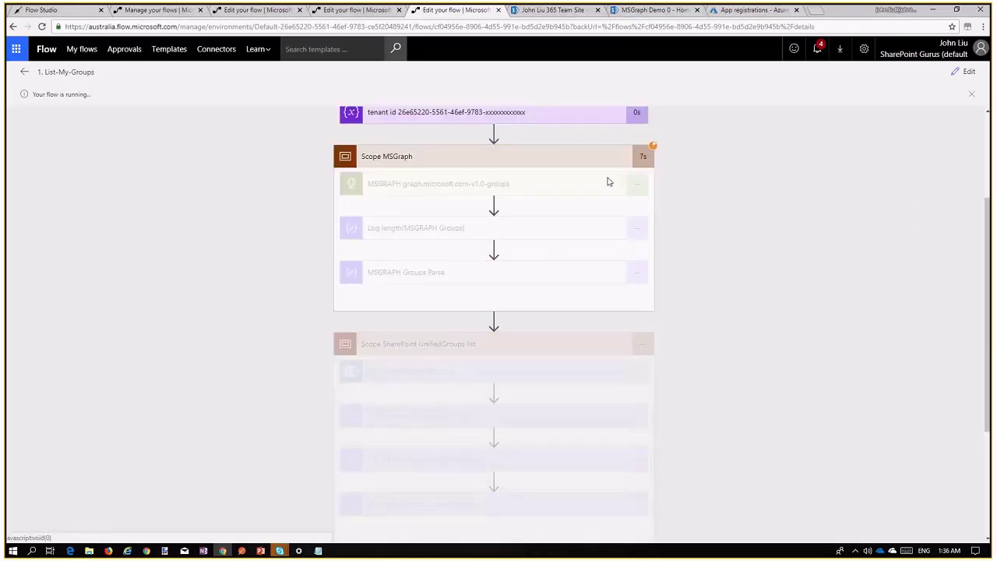
# Step: Examine the inputs and the Body output of the MSGRAPH graph.microsoft.com-v1.0-groups action in the test run
pyautogui.click(577, 190)
pyautogui.scroll(-3, 374, 192)
pyautogui.moveTo(369, 187); pyautogui.dragTo(425, 243)
pyautogui.click(424, 241)
pyautogui.scroll(-3, 425, 241)
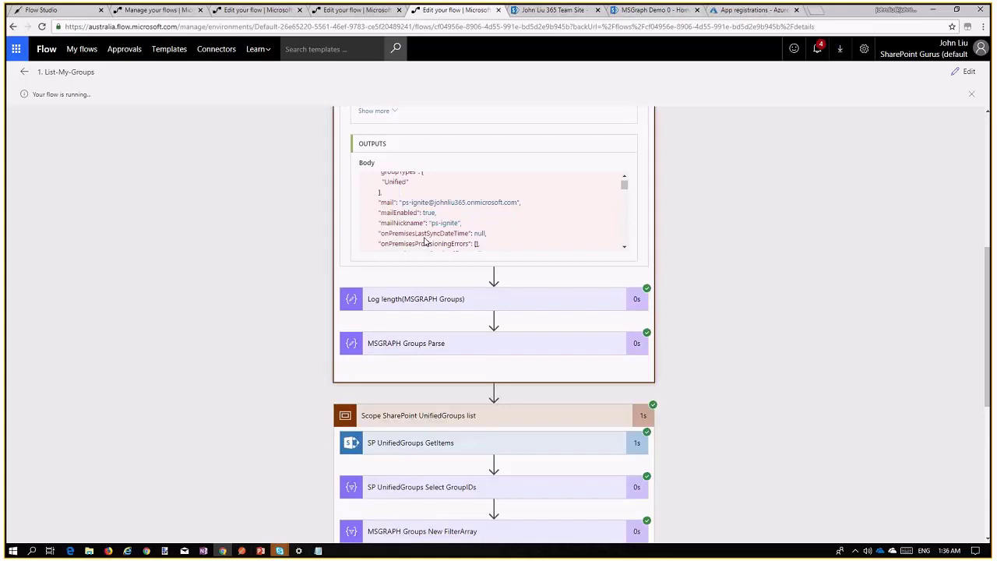
pyautogui.scroll(-3, 425, 242)
pyautogui.scroll(-3, 425, 242)
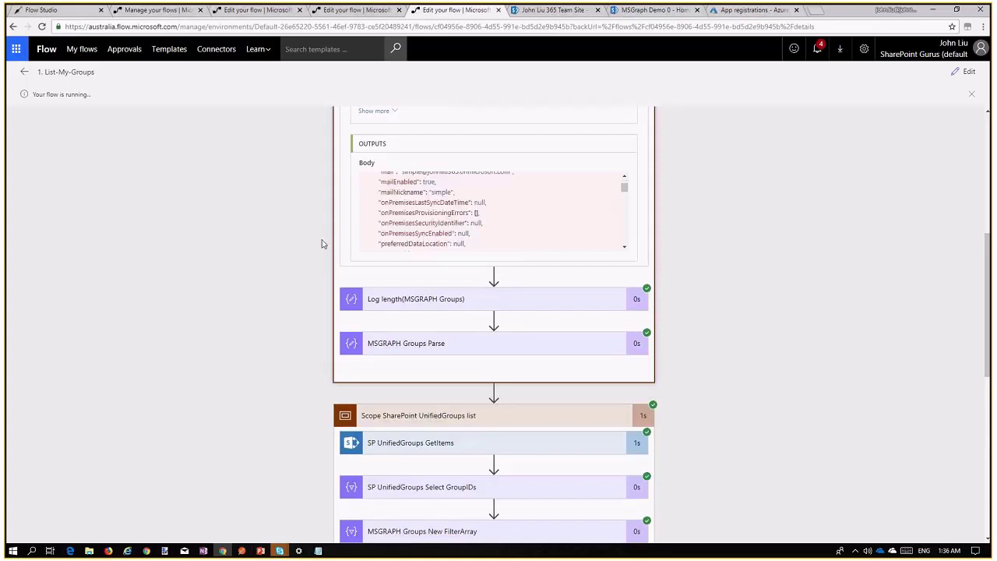
pyautogui.scroll(2, 355, 248)
pyautogui.scroll(1, 354, 248)
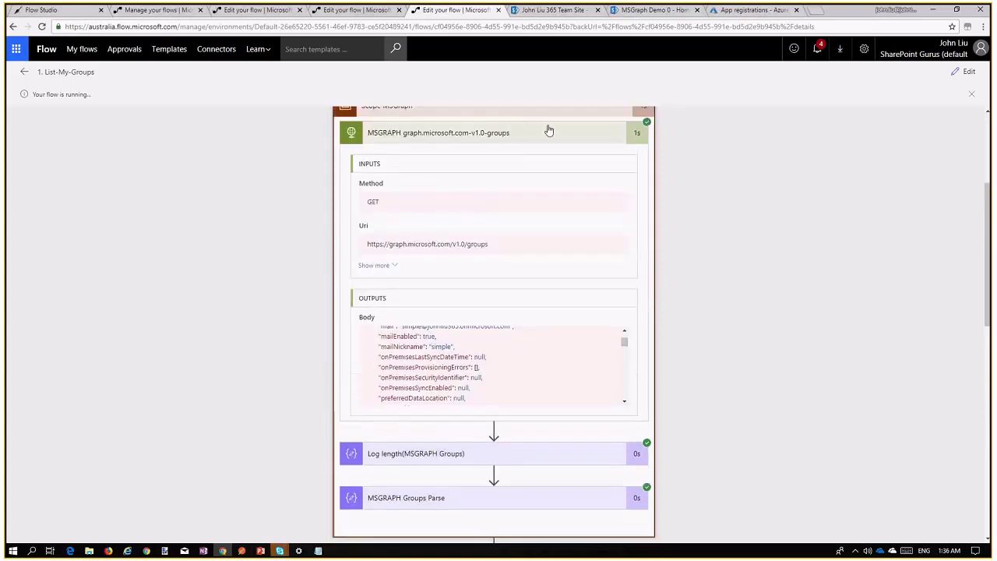
pyautogui.scroll(1, 548, 130)
# Step: Collapse Scope MSGraph and Scope SharePoint UnifiedGroups list, and follow the run through the ForEach New and ForEach Updates loops
pyautogui.click(545, 159)
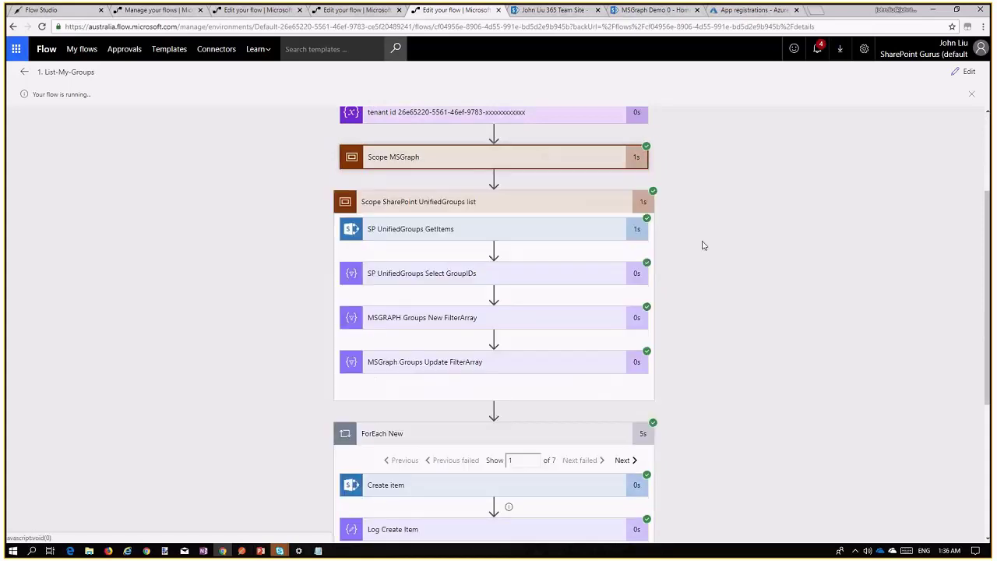
pyautogui.scroll(-2, 703, 246)
pyautogui.scroll(2, 706, 223)
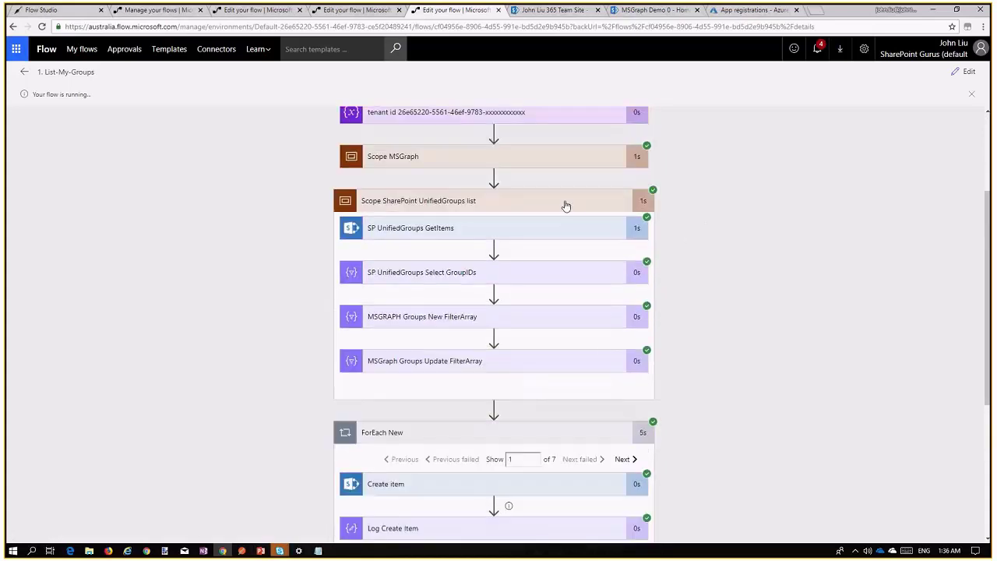
pyautogui.scroll(-1, 600, 353)
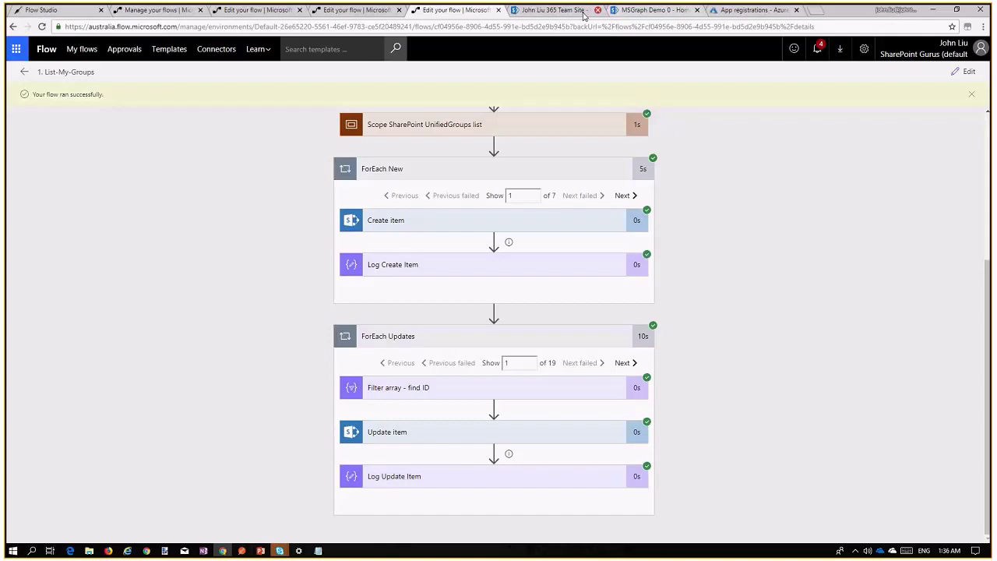
# Step: Switch to the UnifiedGroups SharePoint list, reload it, and check the Created and Modified times of its items
pyautogui.click(552, 10)
pyautogui.click(41, 26)
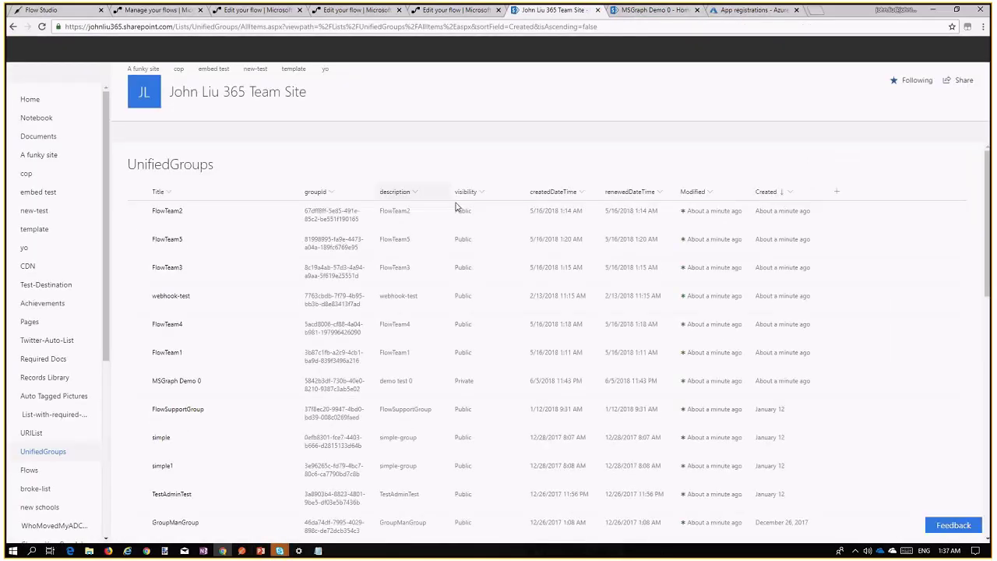
pyautogui.scroll(-5, 676, 403)
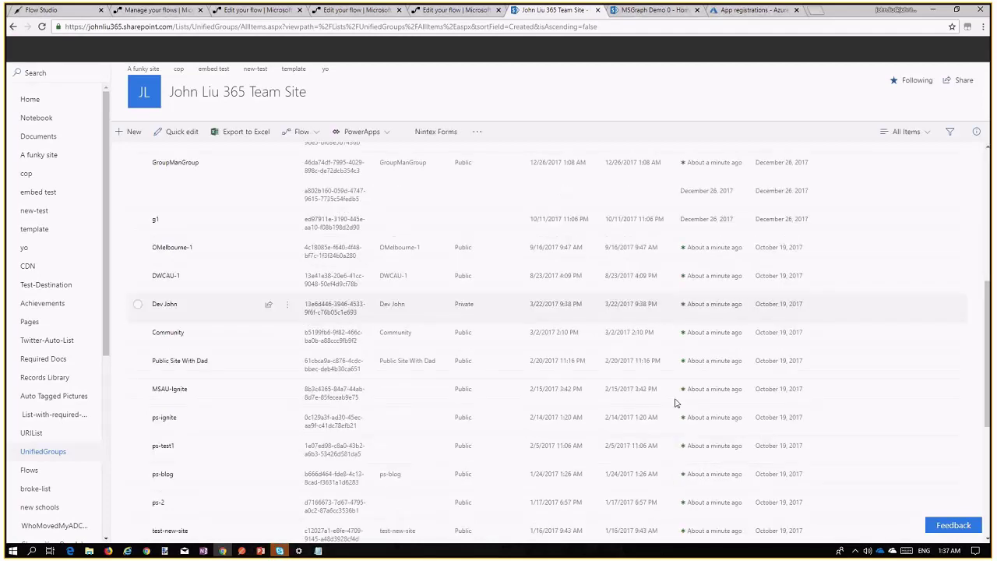
pyautogui.scroll(-5, 675, 403)
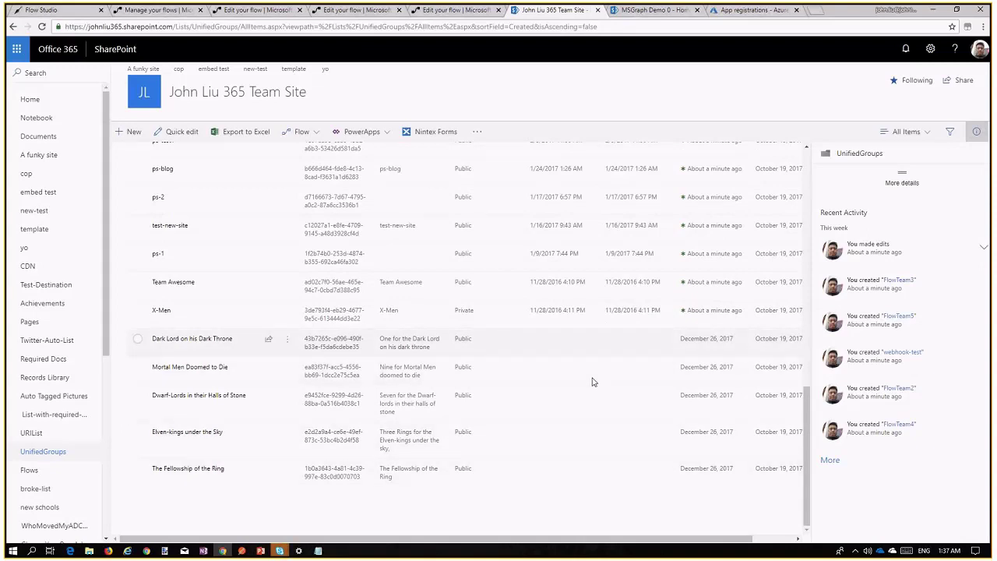
pyautogui.scroll(2, 574, 434)
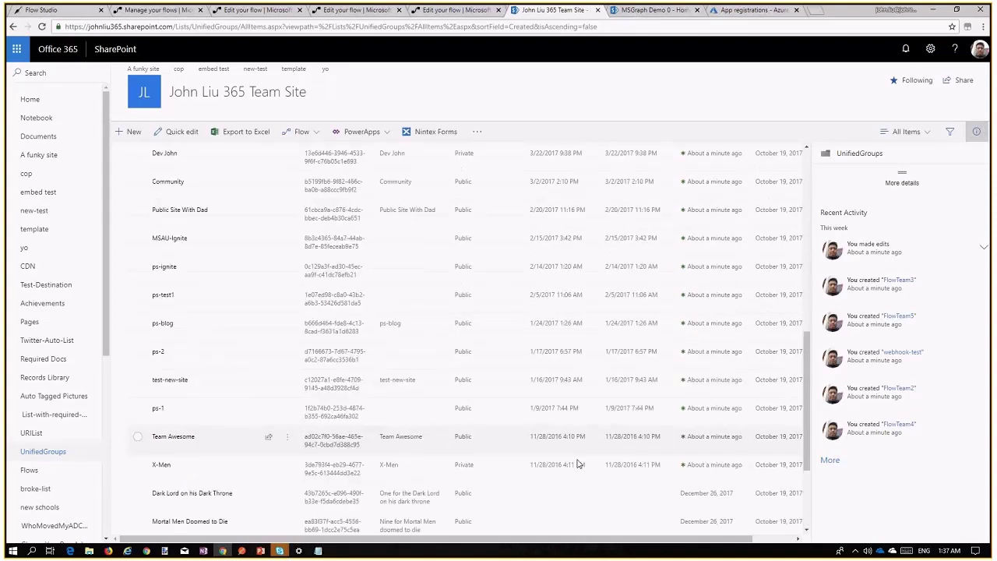
pyautogui.scroll(3, 573, 467)
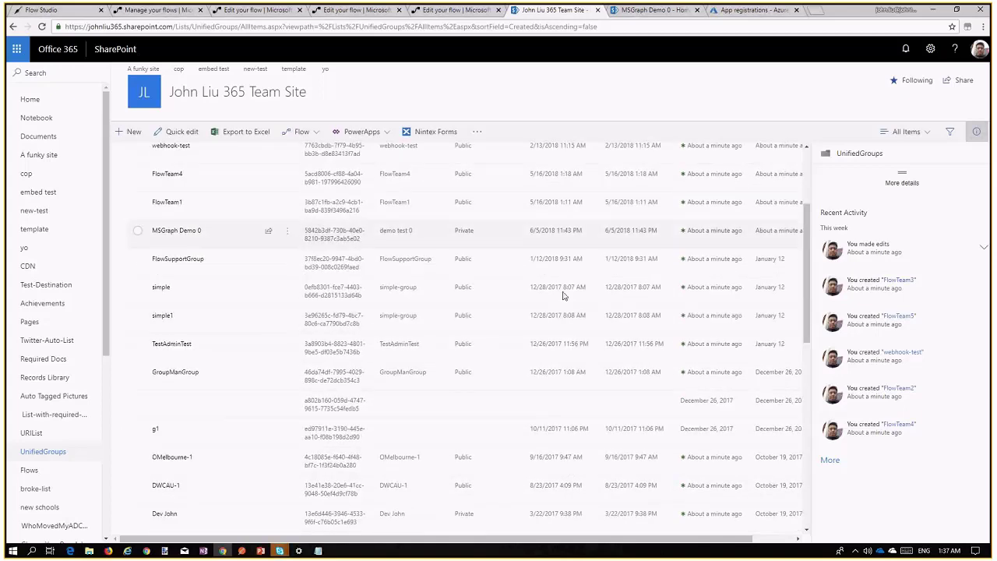
pyautogui.scroll(1, 564, 295)
pyautogui.scroll(2, 561, 320)
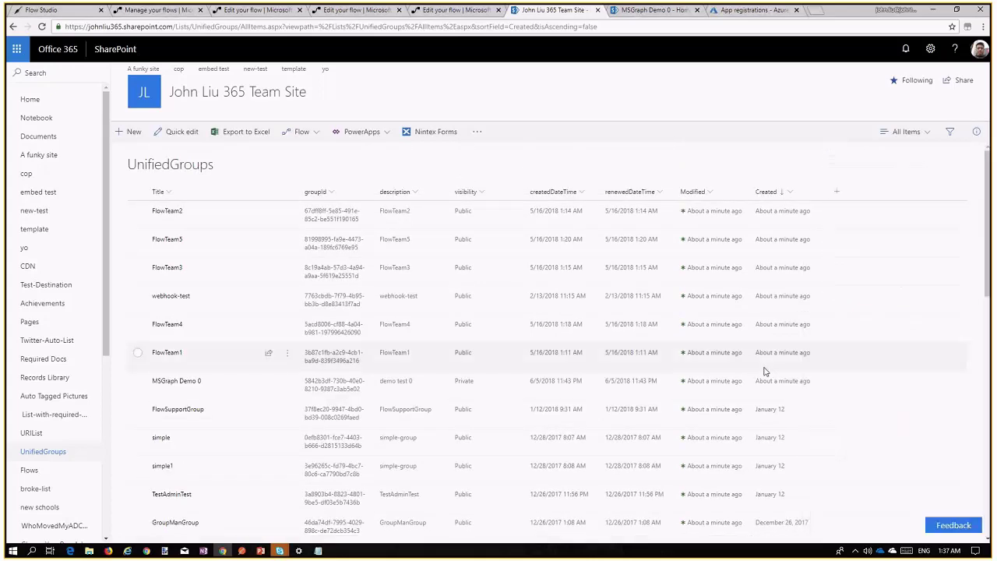
# Step: Return to the List-My-Groups flow, leave the editor without saving, and reopen the flow for editing
pyautogui.click(438, 11)
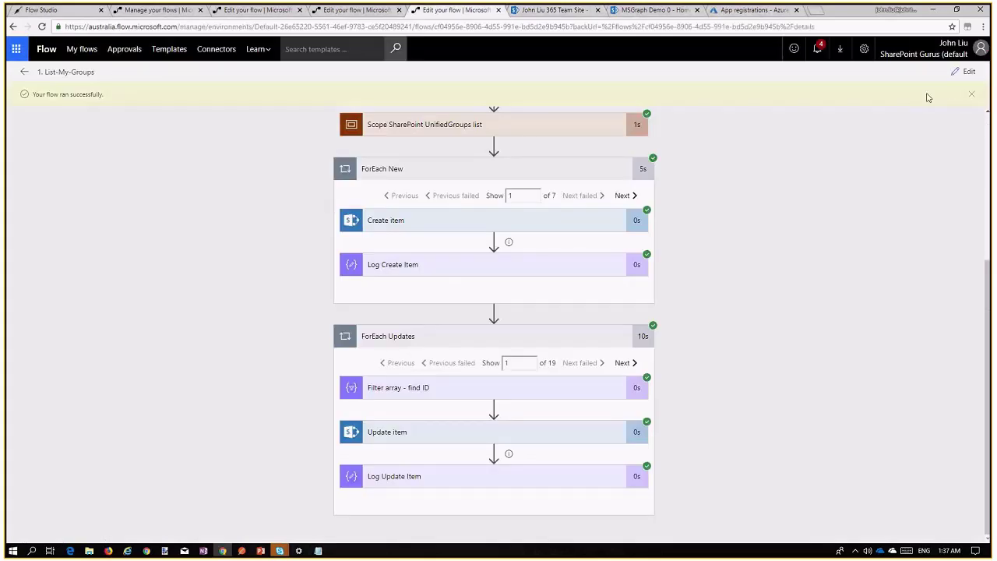
pyautogui.click(952, 80)
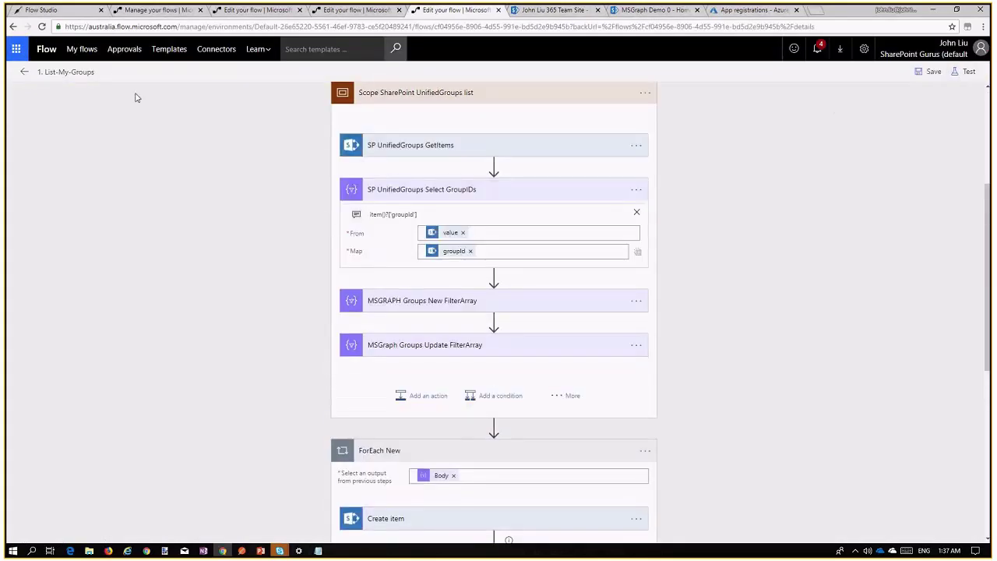
pyautogui.click(26, 73)
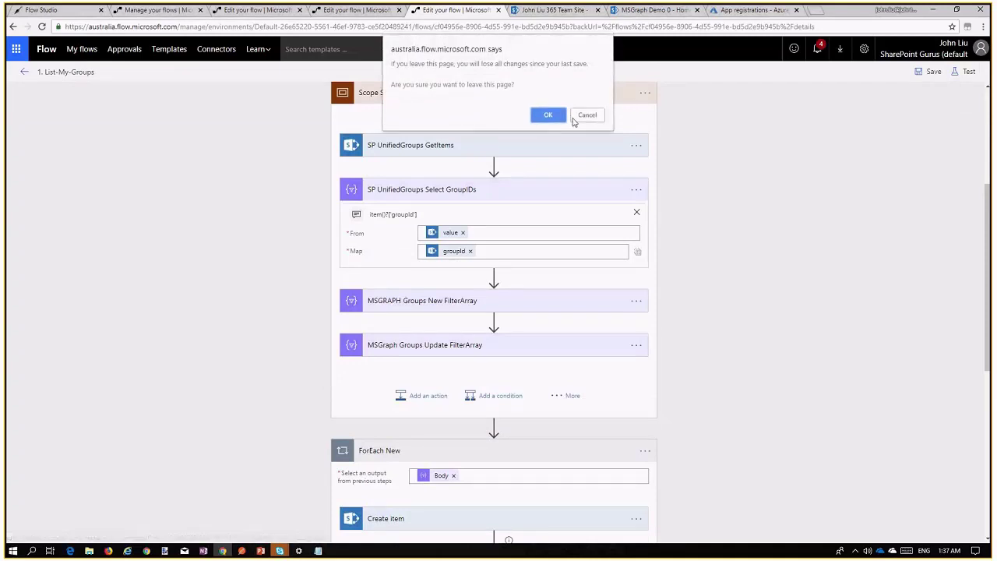
pyautogui.click(549, 115)
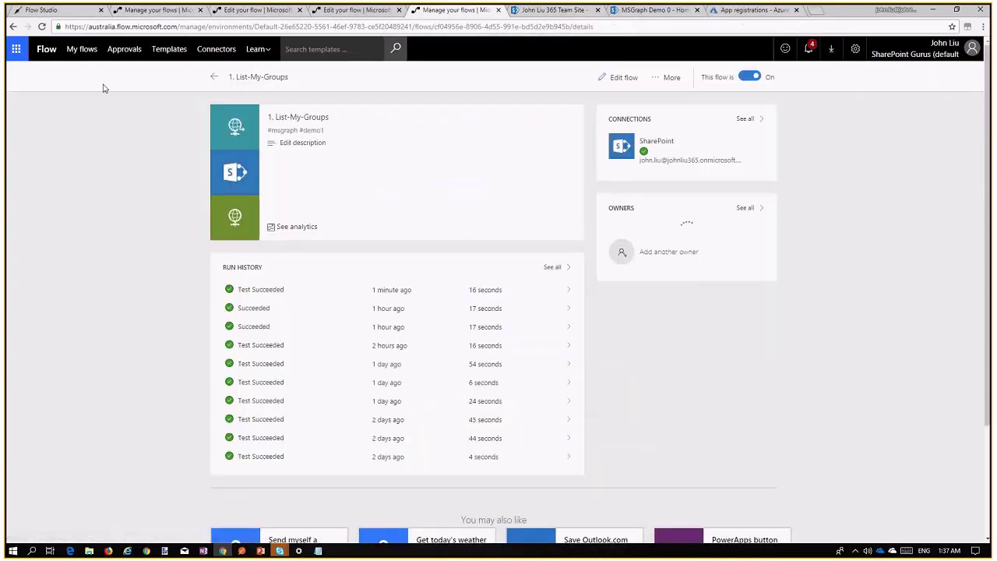
pyautogui.click(619, 78)
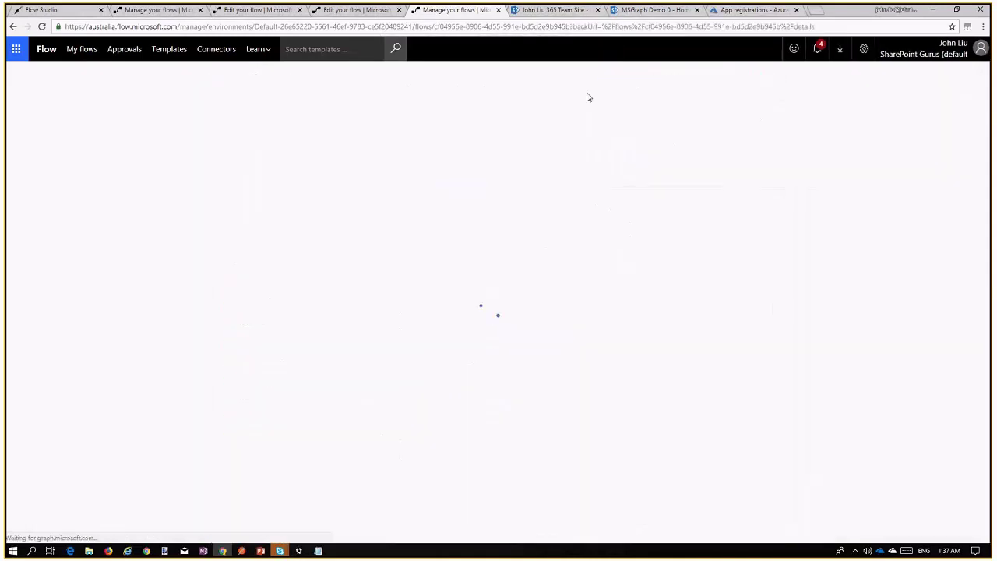
# Step: Add a parallel branch between Scope SharePoint UnifiedGroups list and ForEach New, with an HTTP action in it
pyautogui.scroll(-3, 674, 254)
pyautogui.scroll(-5, 666, 252)
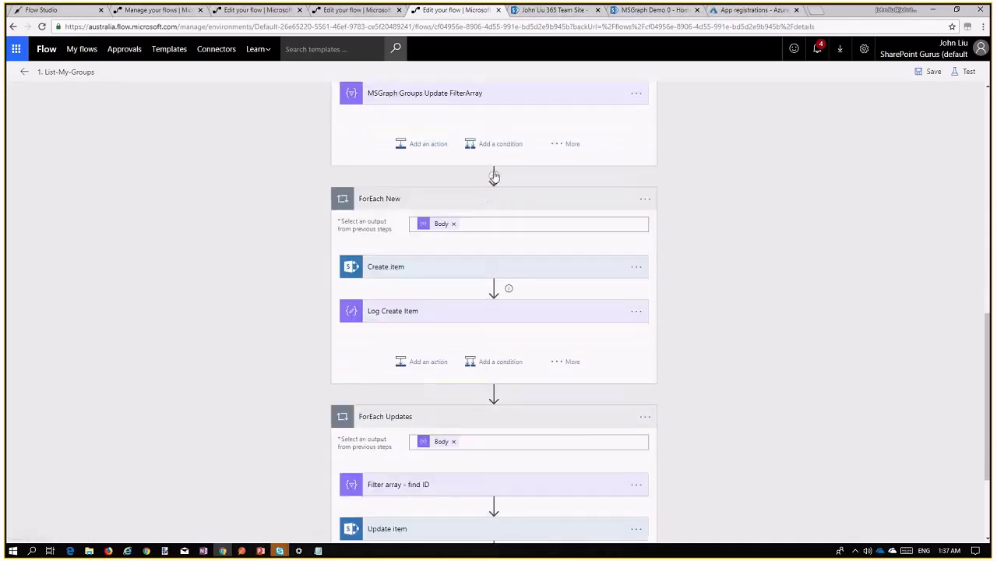
pyautogui.click(494, 175)
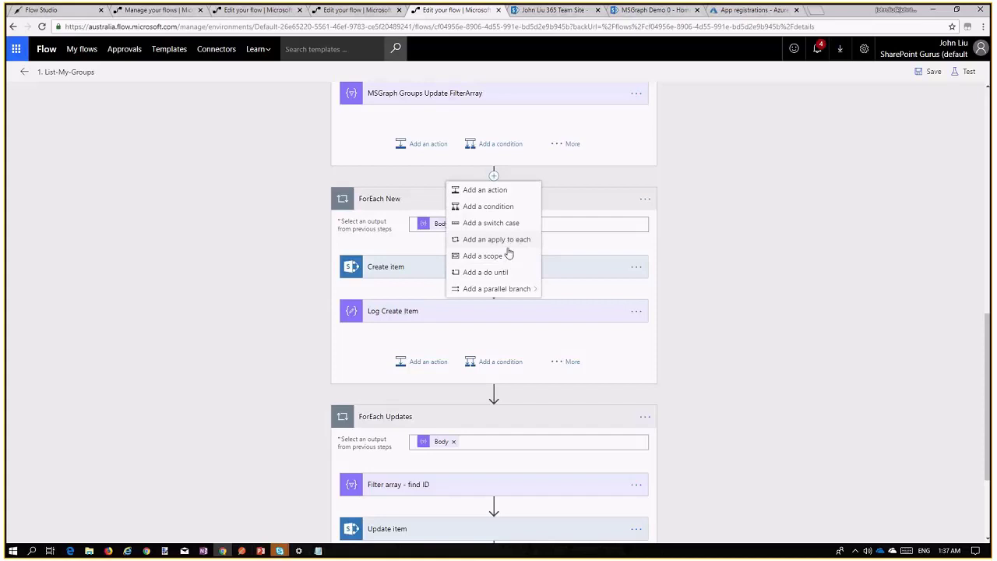
pyautogui.moveTo(507, 289)
pyautogui.click(571, 289)
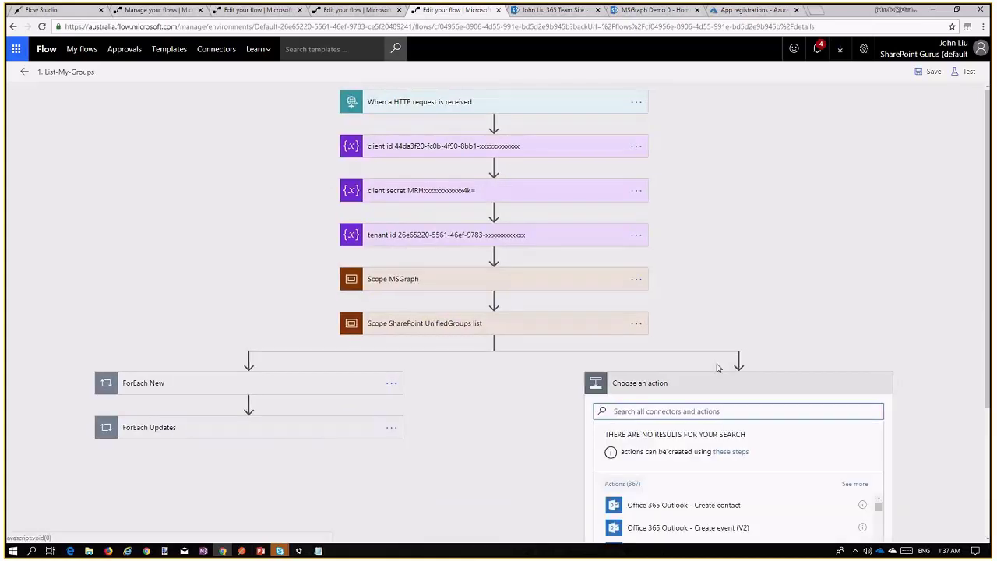
pyautogui.click(772, 274)
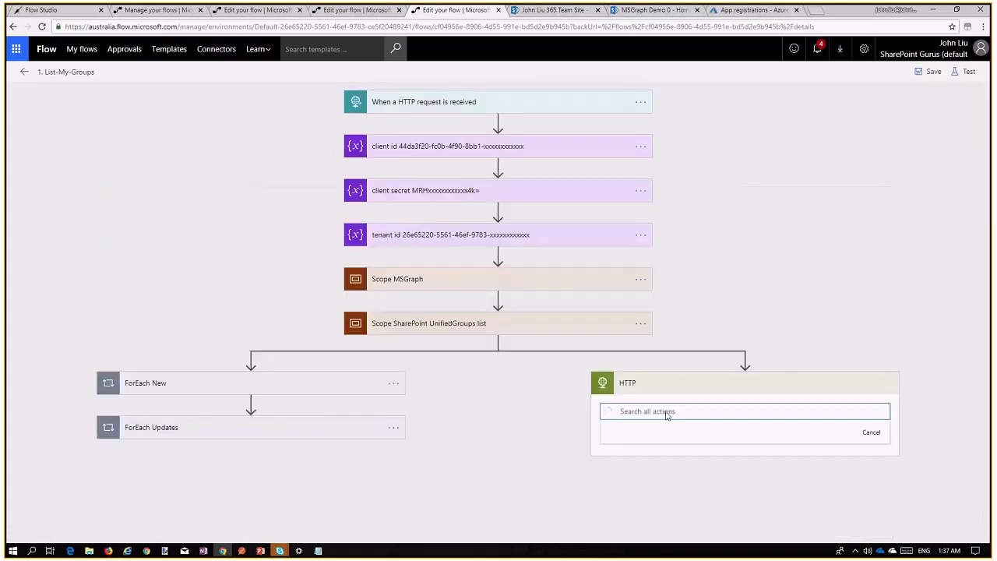
pyautogui.click(603, 460)
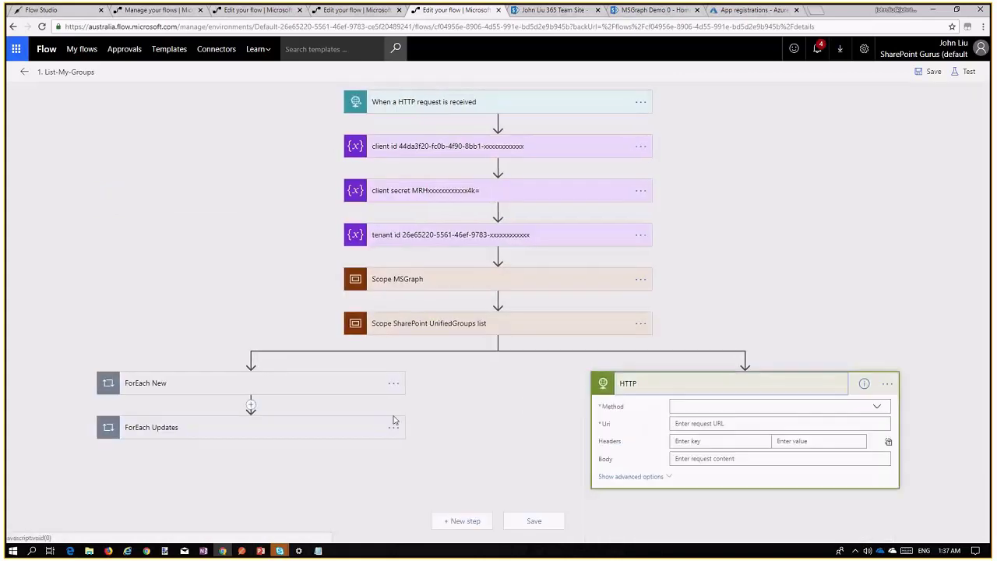
# Step: Move the ForEach Updates loop into the parallel branch ahead of the HTTP action, and delete the HTTP action
pyautogui.moveTo(745, 370)
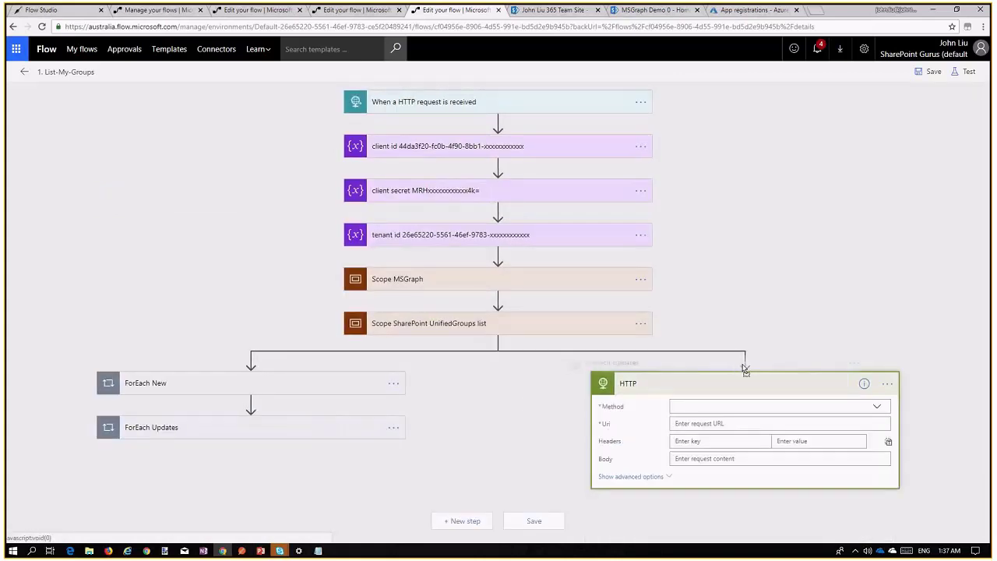
pyautogui.moveTo(745, 370); pyautogui.dragTo(745, 372)
pyautogui.click(883, 431)
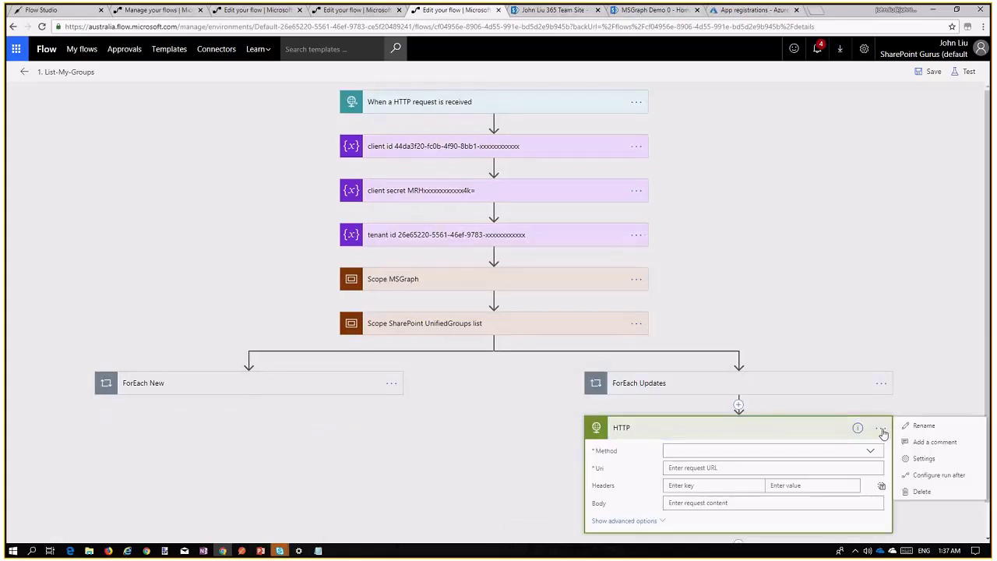
pyautogui.scroll(-1, 911, 447)
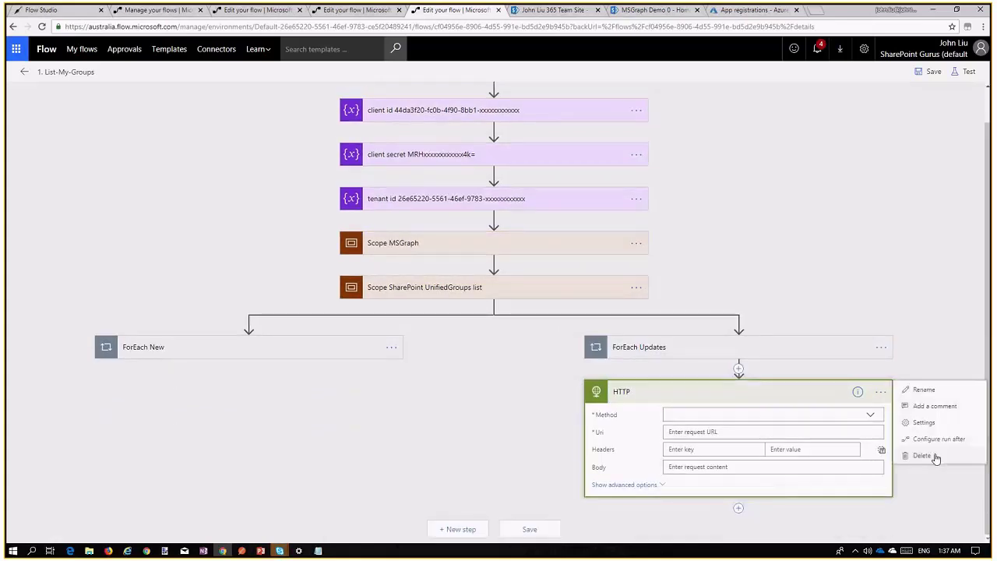
pyautogui.click(923, 455)
pyautogui.click(547, 84)
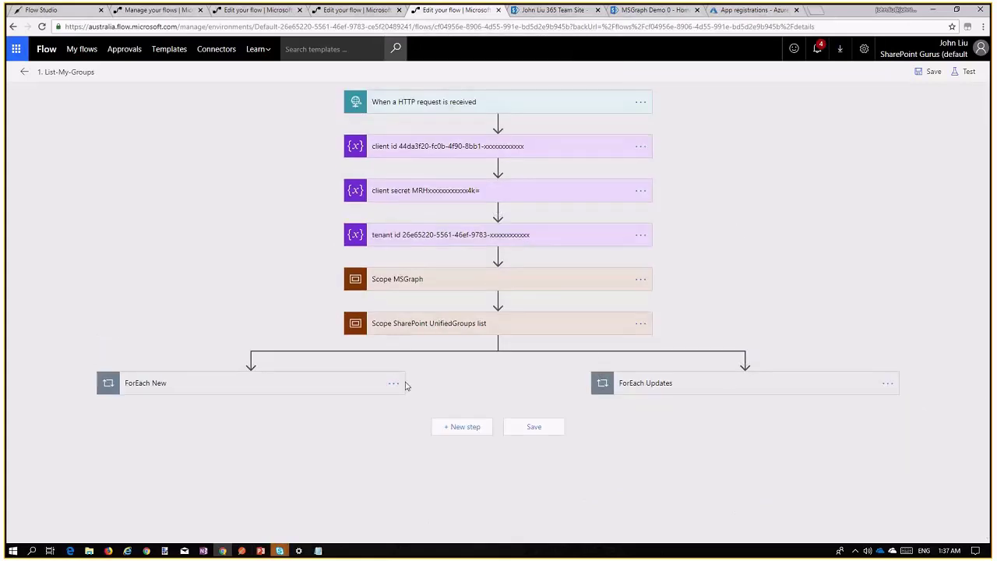
# Step: Expand the ForEach New and ForEach Updates loops, and inspect the concurrency control settings of ForEach New without changing them
pyautogui.click(349, 387)
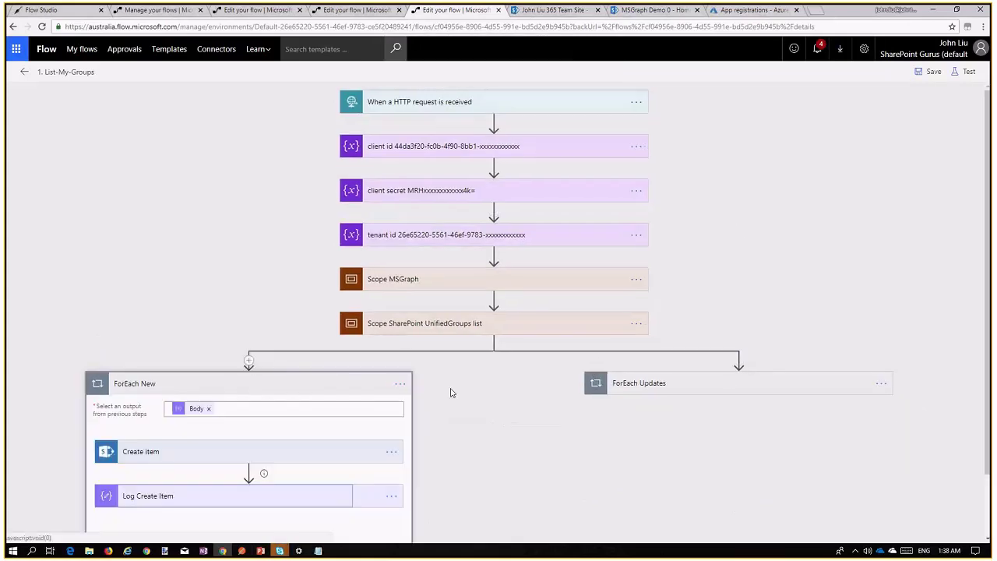
pyautogui.click(658, 383)
pyautogui.scroll(-2, 475, 403)
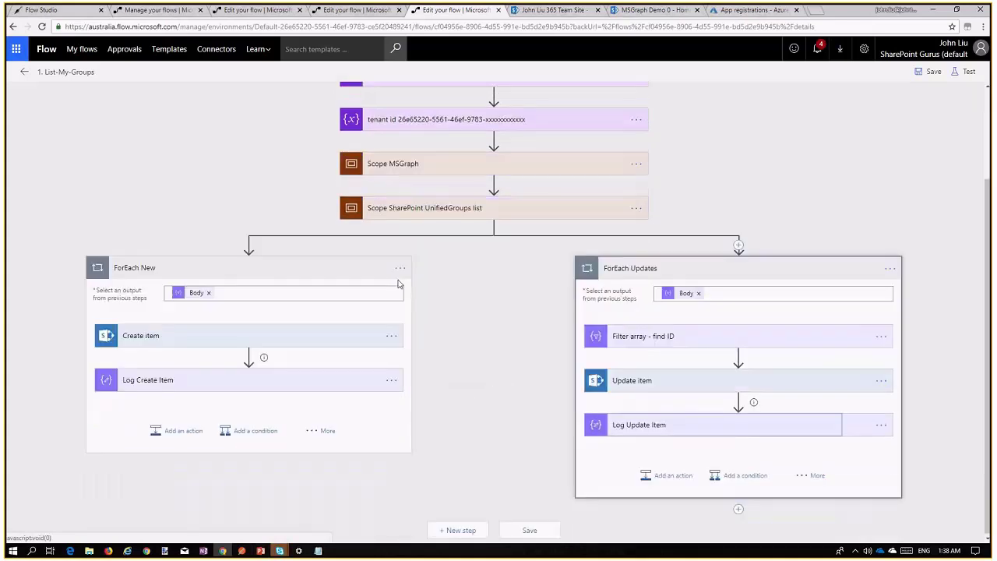
pyautogui.click(400, 268)
pyautogui.click(450, 300)
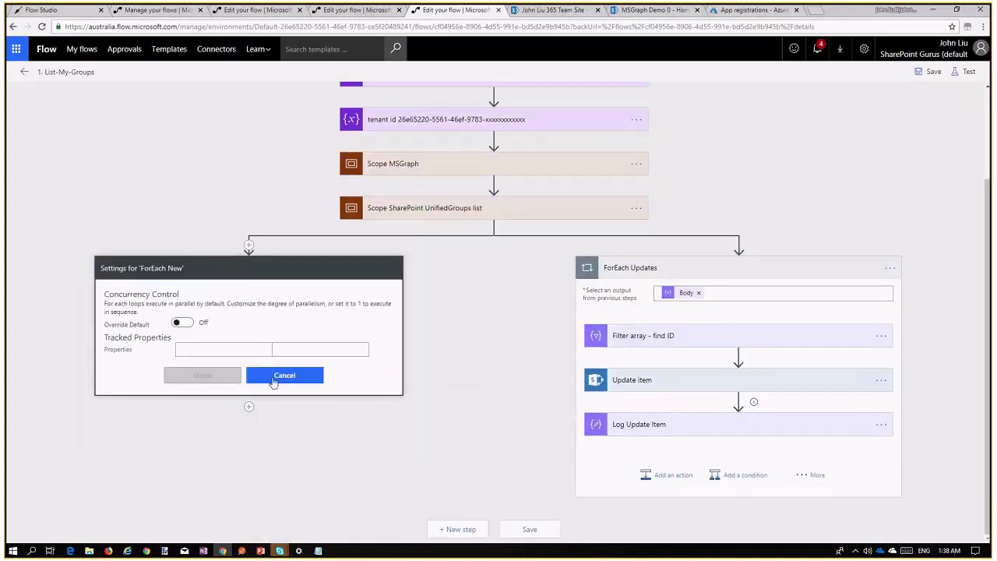
pyautogui.click(272, 377)
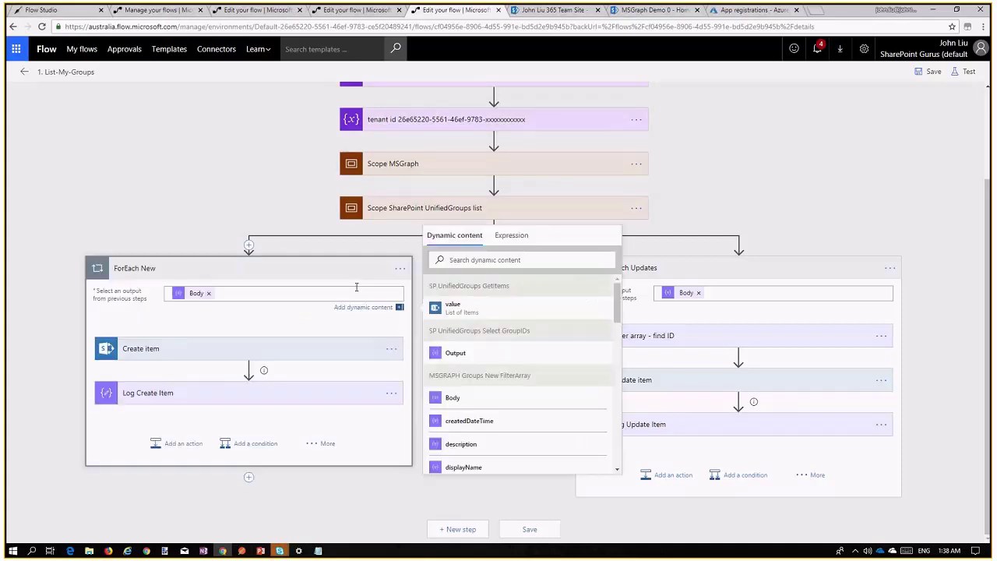
# Step: Override the default concurrency of the ForEach New loop with a degree of parallelism of 20
pyautogui.click(398, 271)
pyautogui.click(438, 300)
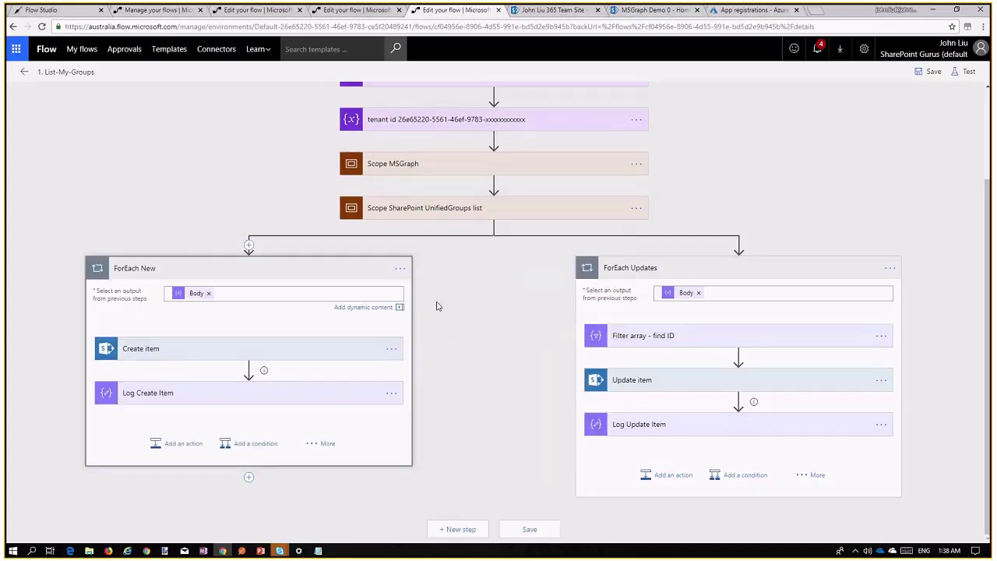
pyautogui.click(182, 322)
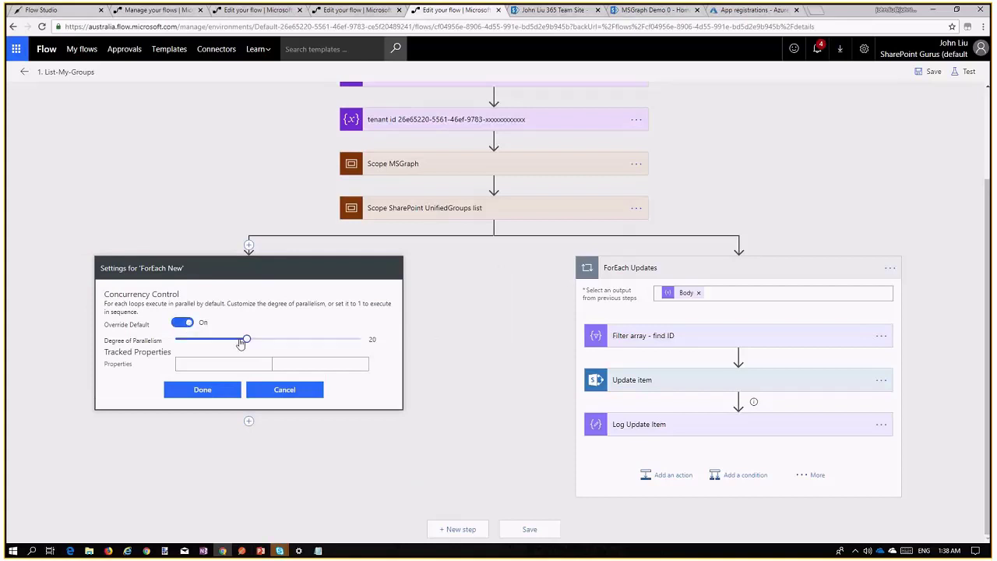
pyautogui.click(202, 391)
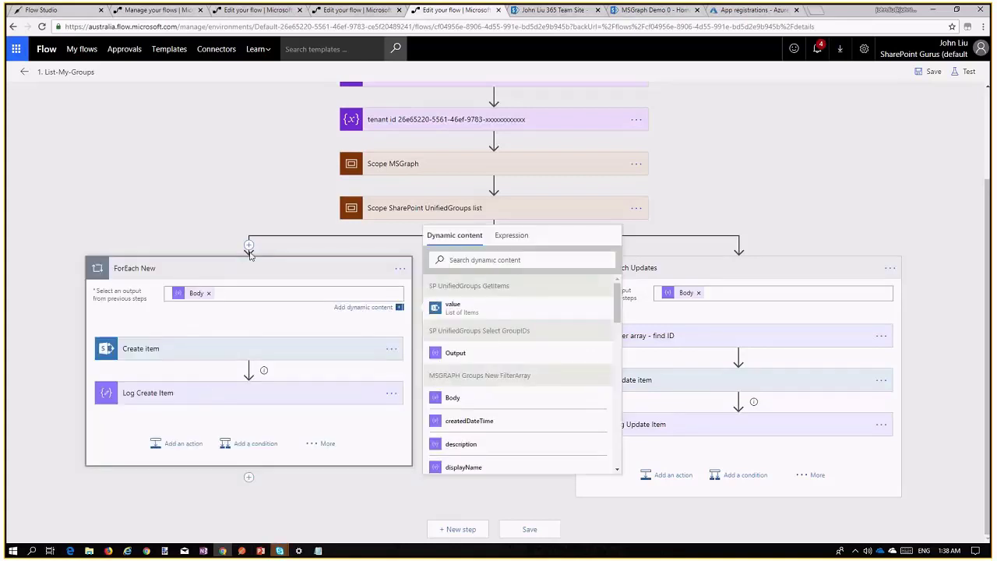
pyautogui.click(197, 201)
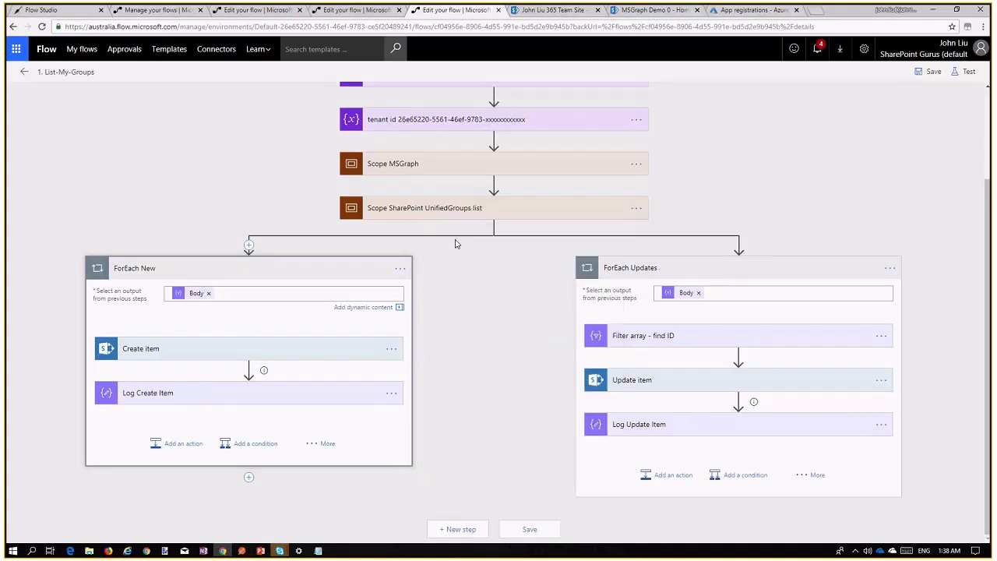
# Step: Override the default concurrency of the ForEach Updates loop with a degree of parallelism of 20
pyautogui.click(890, 268)
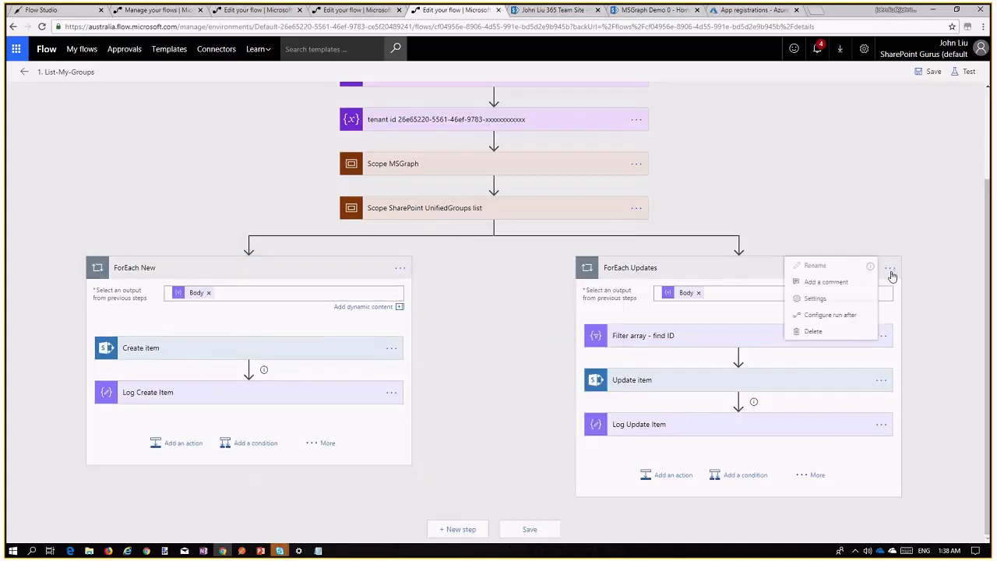
pyautogui.click(828, 303)
pyautogui.click(671, 355)
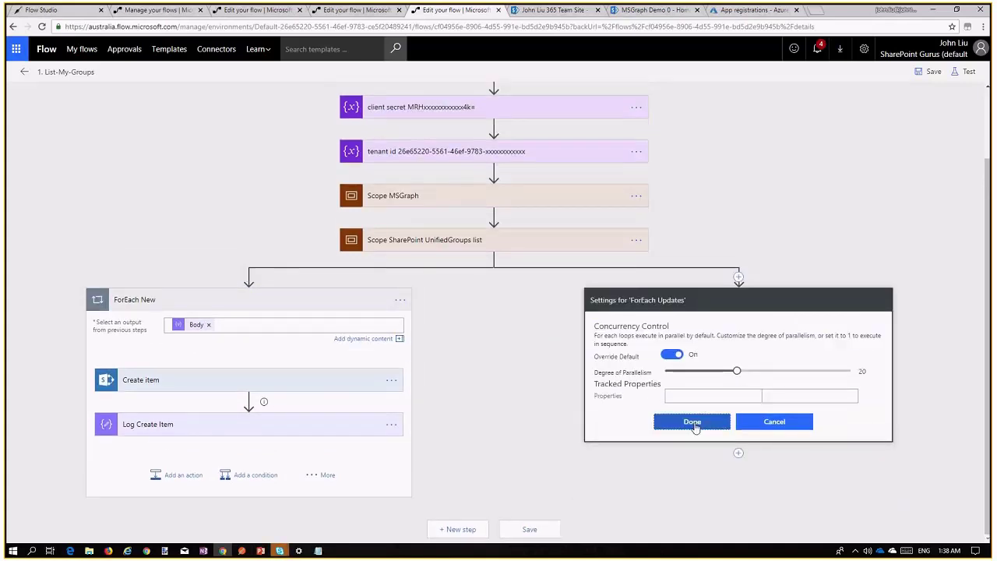
pyautogui.click(692, 422)
pyautogui.click(821, 218)
# Step: Start a test run of the List-My-Groups flow with the new parallel branches and loop concurrency
pyautogui.scroll(2, 896, 156)
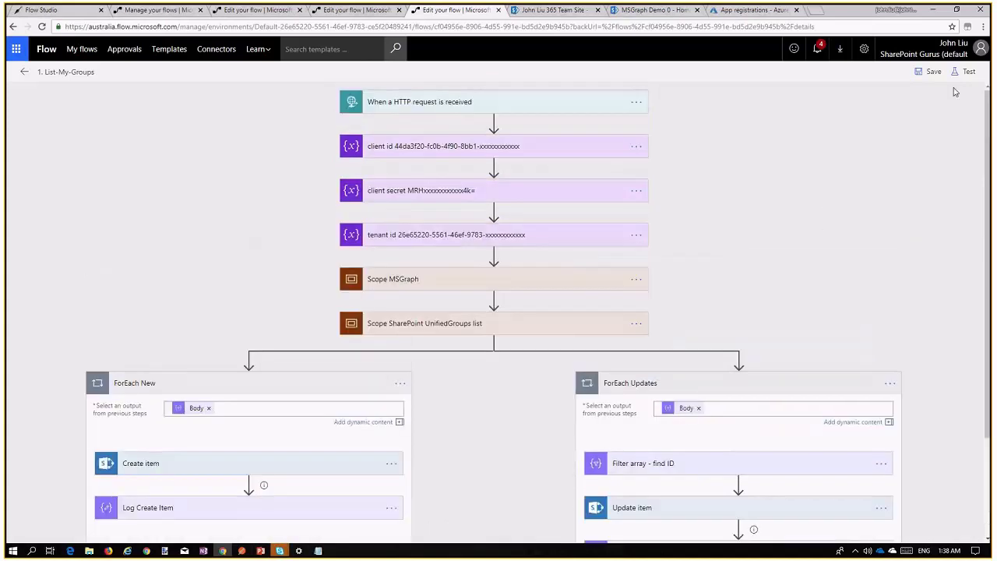
pyautogui.click(969, 72)
pyautogui.click(871, 272)
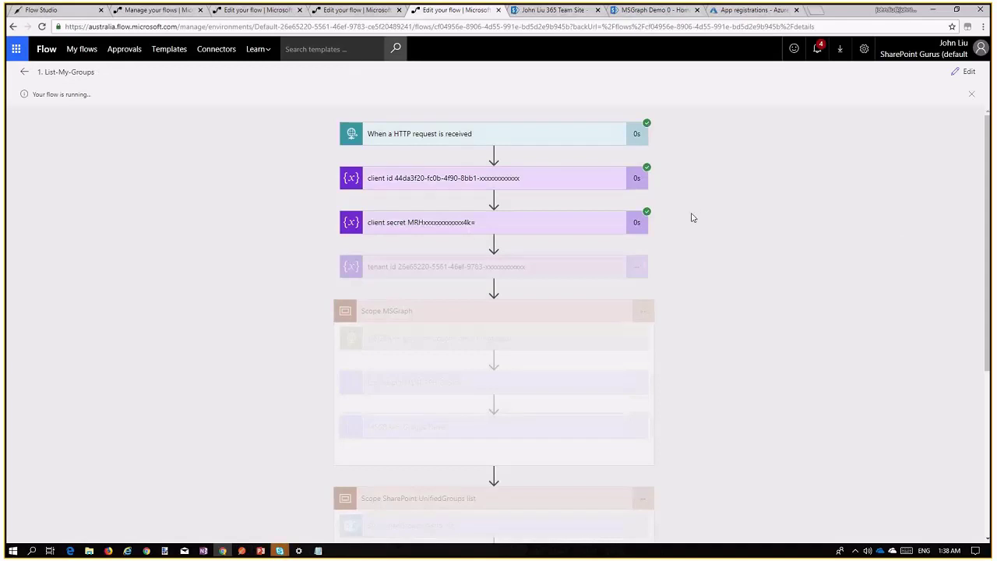
# Step: Review the test run's results down to the parallel ForEach New and ForEach Updates loops
pyautogui.scroll(-2, 690, 216)
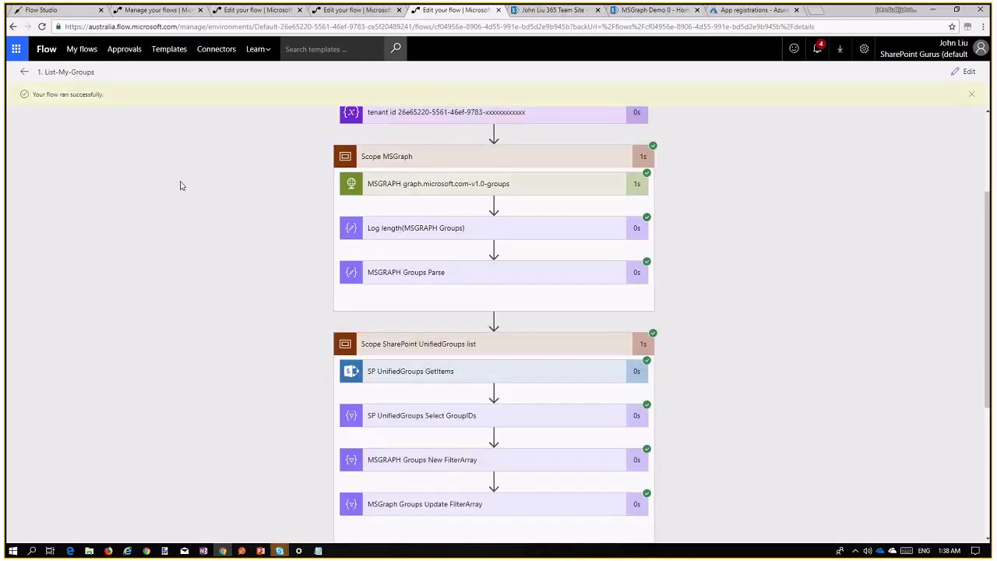
pyautogui.scroll(2, 233, 199)
pyautogui.scroll(-5, 285, 223)
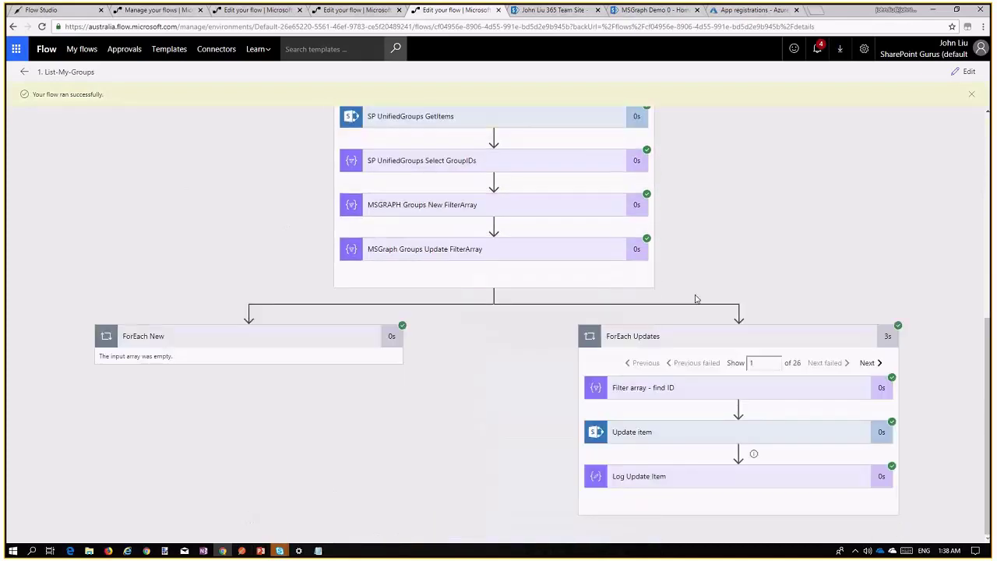
pyautogui.click(242, 354)
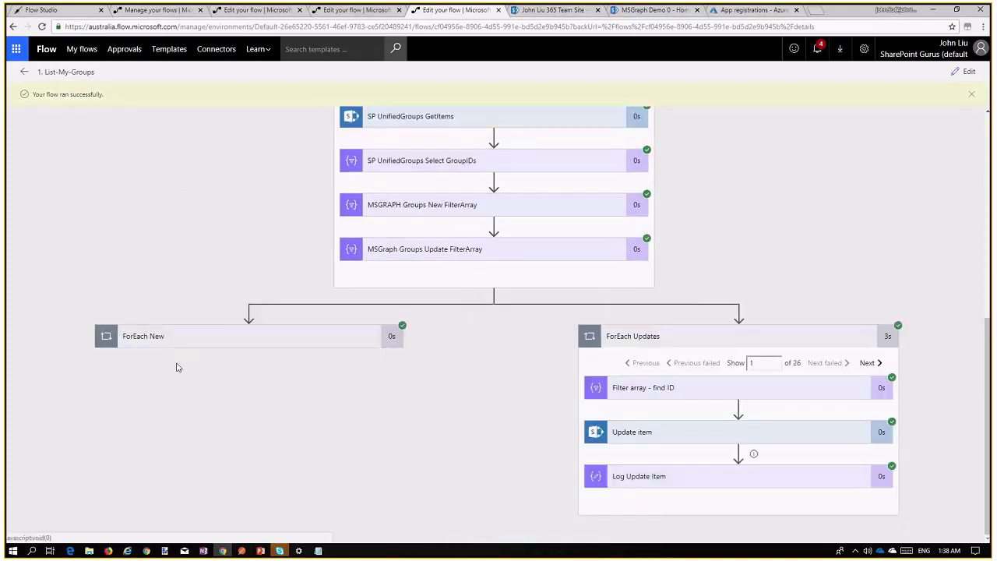
pyautogui.click(193, 339)
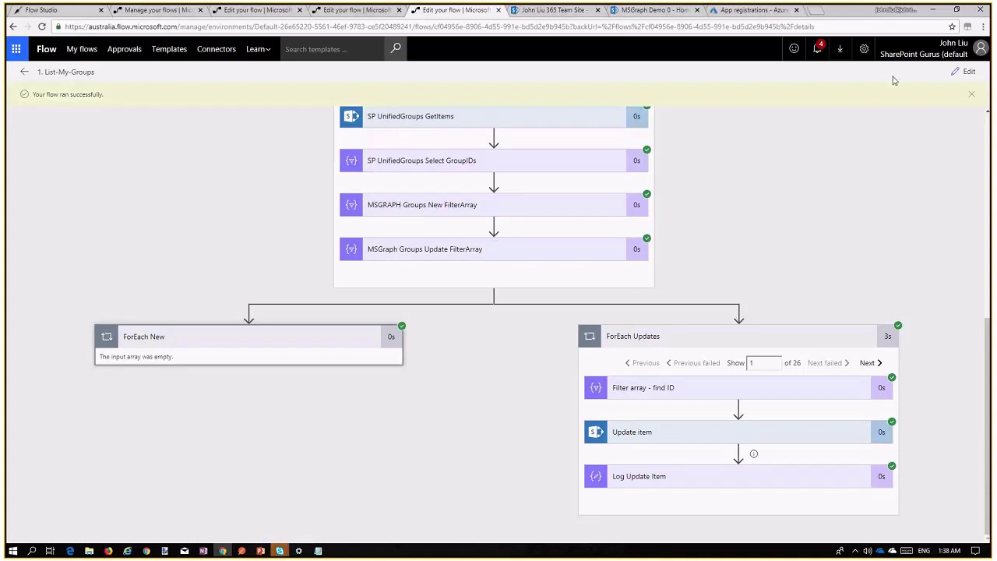
# Step: Return the flow to editing and review the settings of the Update item action in ForEach Updates
pyautogui.click(962, 73)
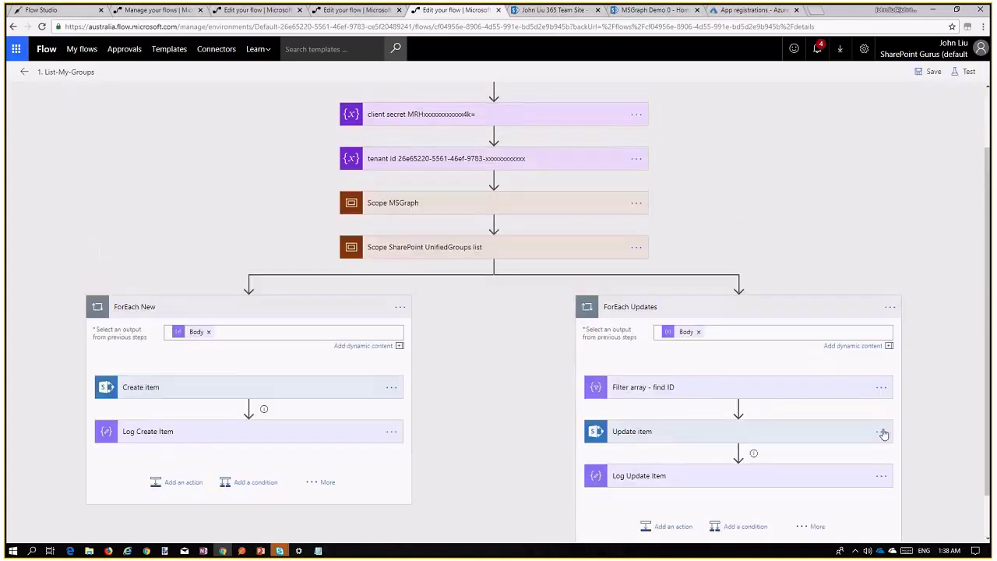
pyautogui.click(882, 432)
pyautogui.scroll(-2, 891, 434)
pyautogui.click(881, 379)
pyautogui.click(779, 410)
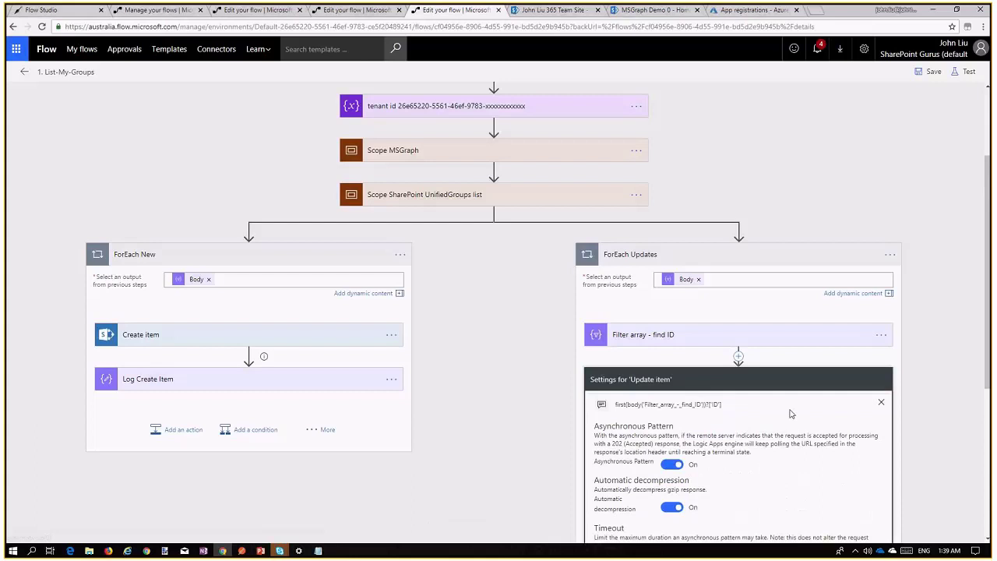
pyautogui.scroll(-4, 790, 413)
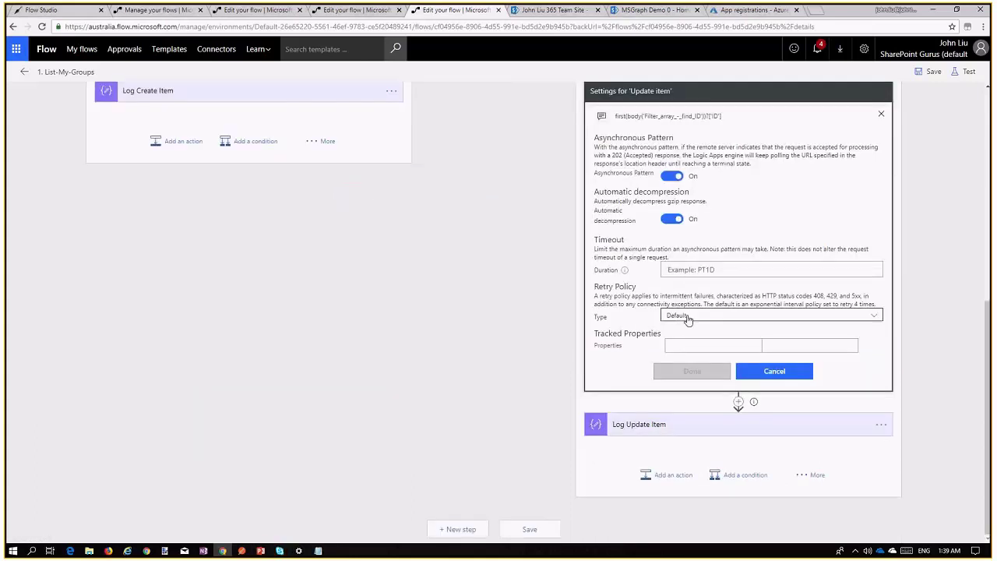
# Step: Try the Exponential Interval retry policy on the Update item action, and set the retry type back to Default
pyautogui.click(688, 317)
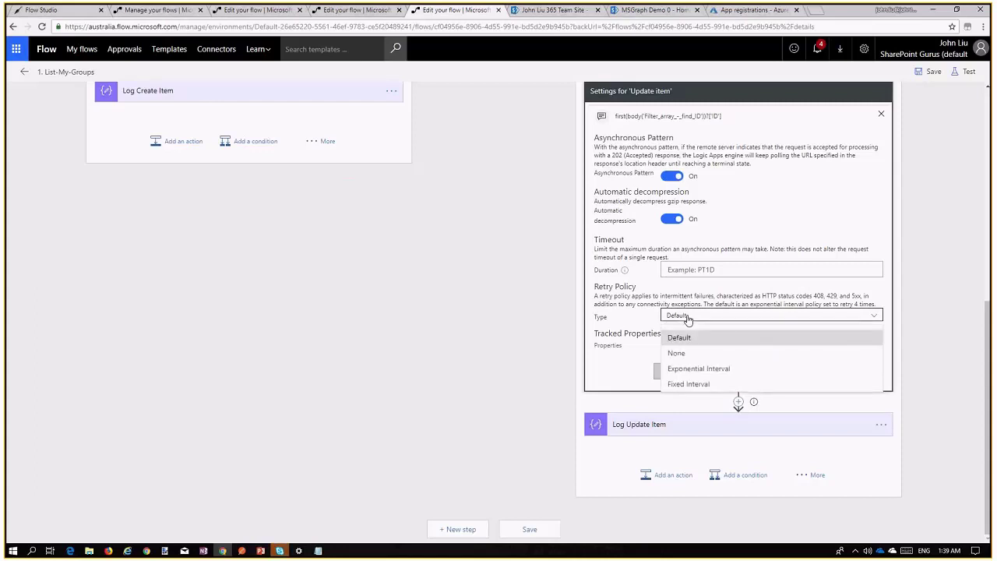
pyautogui.click(717, 369)
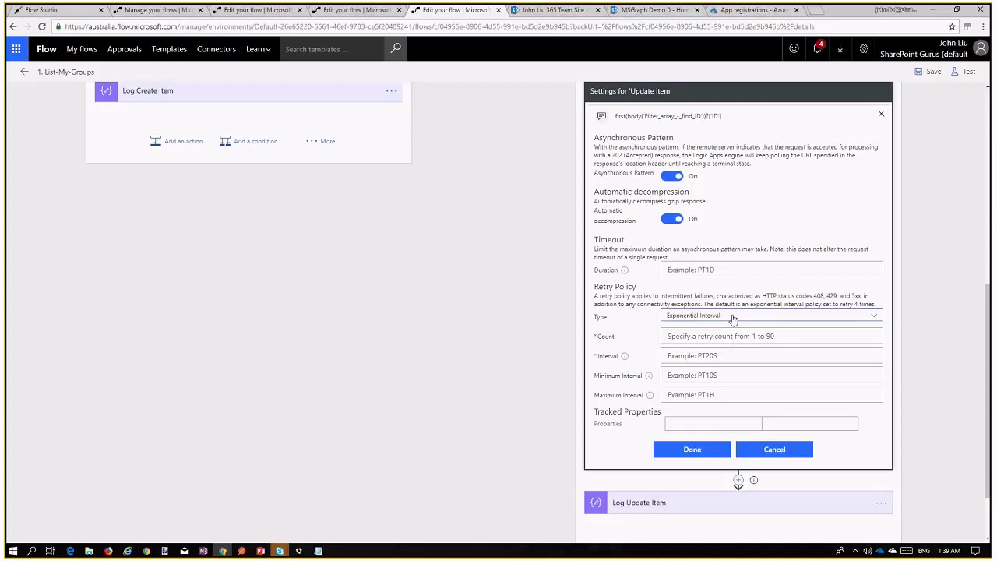
pyautogui.click(728, 316)
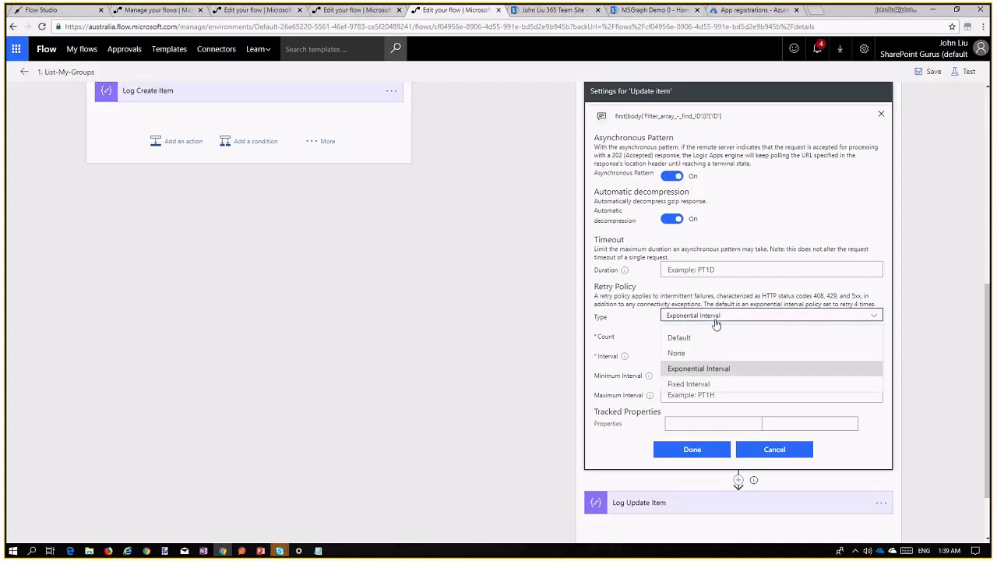
pyautogui.click(672, 338)
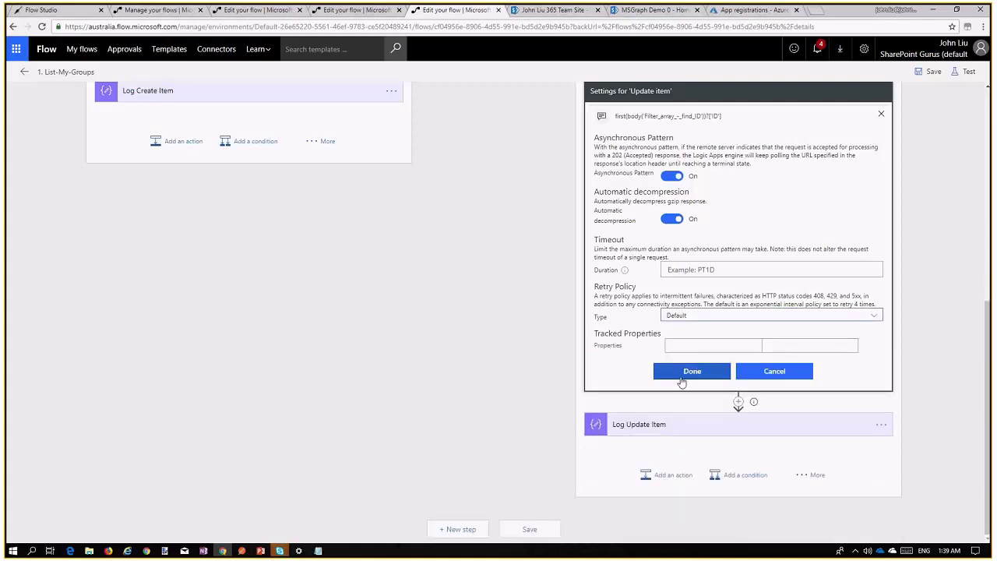
pyautogui.click(683, 377)
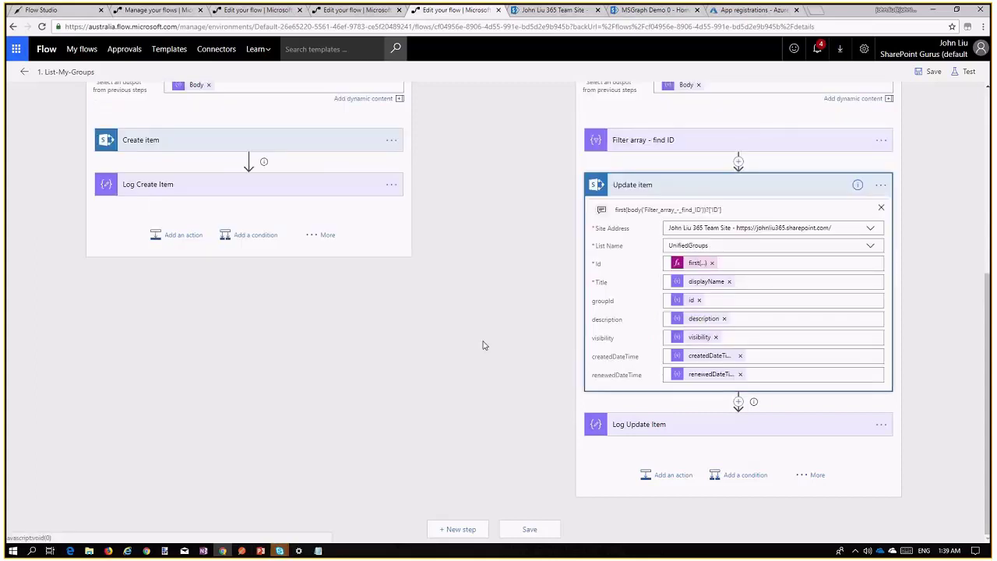
# Step: Leave the List-My-Groups editor for the flow's details page, discarding unsaved changes
pyautogui.scroll(3, 475, 362)
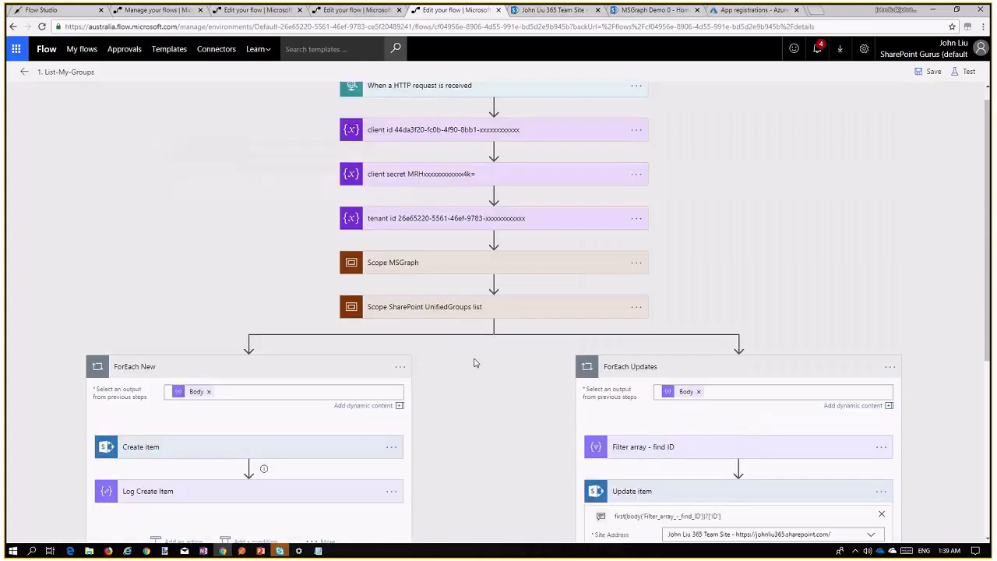
pyautogui.scroll(2, 572, 211)
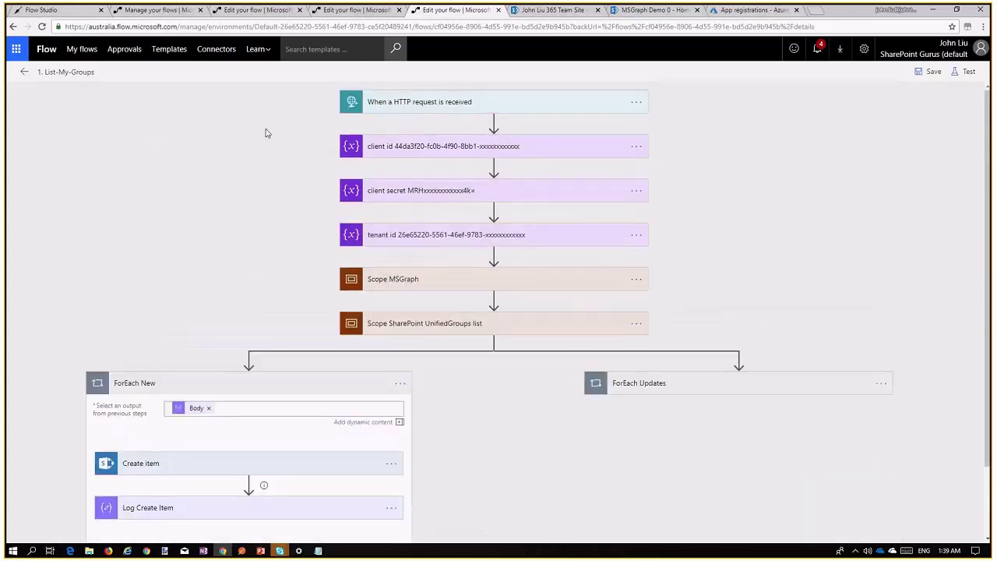
pyautogui.click(24, 72)
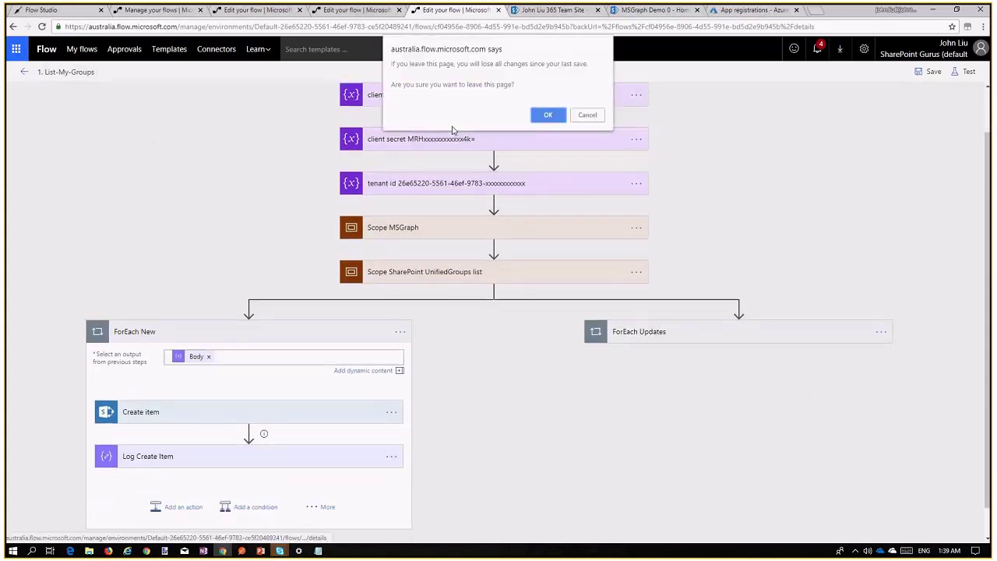
pyautogui.click(536, 123)
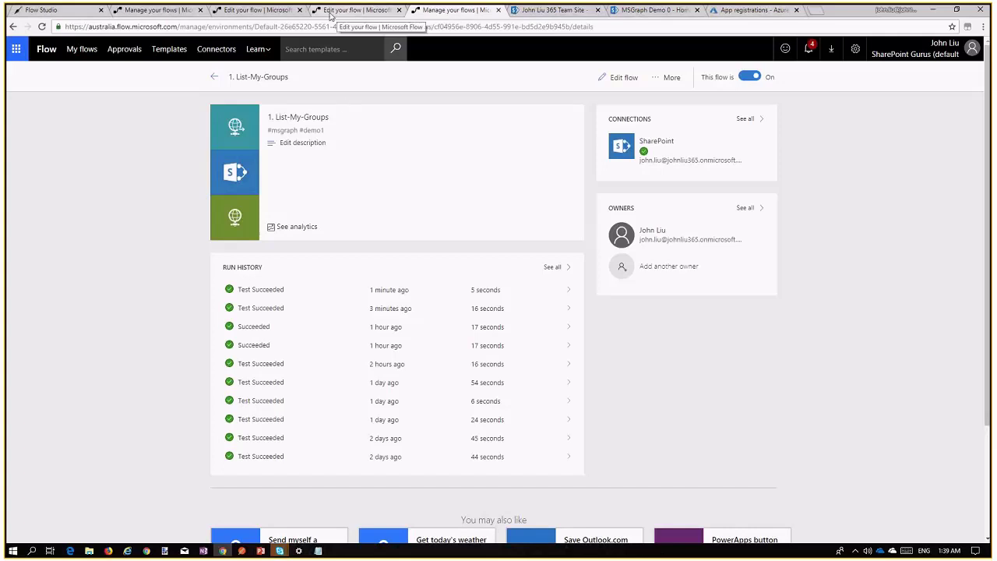
# Step: Compare the run durations in the flow's run history and check the UnifiedGroups list in SharePoint
pyautogui.scroll(-2, 345, 117)
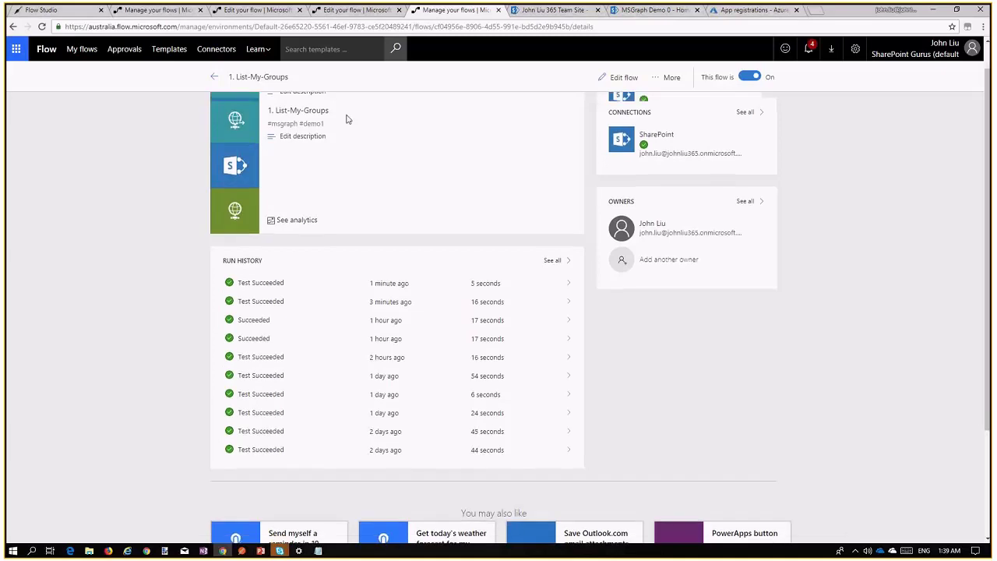
pyautogui.scroll(2, 428, 117)
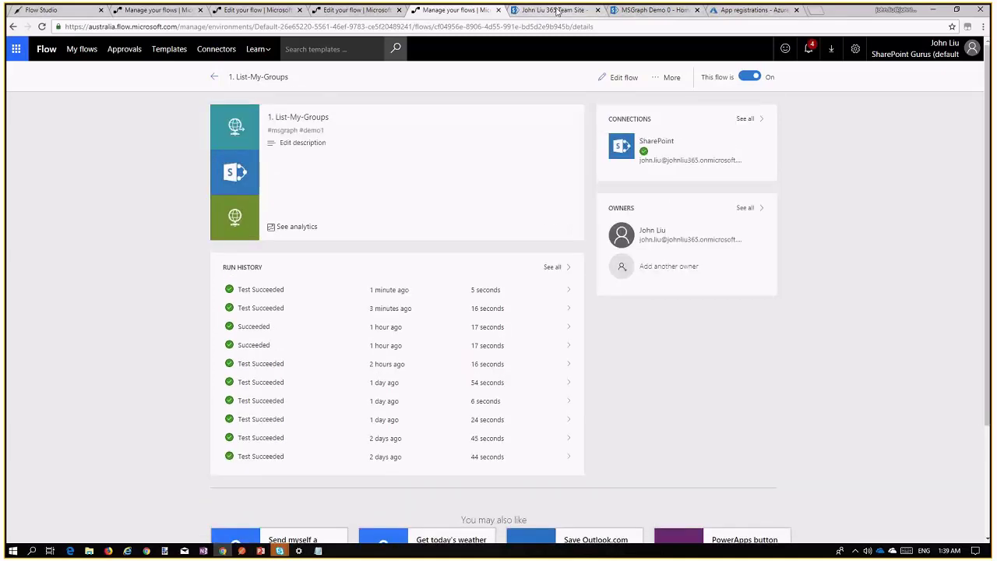
pyautogui.click(557, 11)
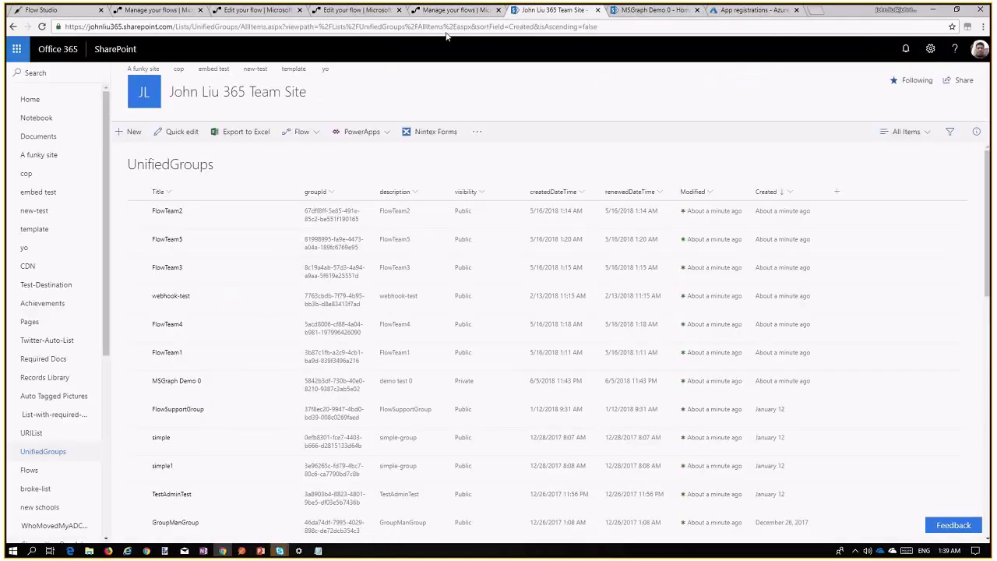
# Step: Switch to the msgraph-groups-subscriber flow and examine its HTTP action, including the advanced authentication options
pyautogui.click(355, 10)
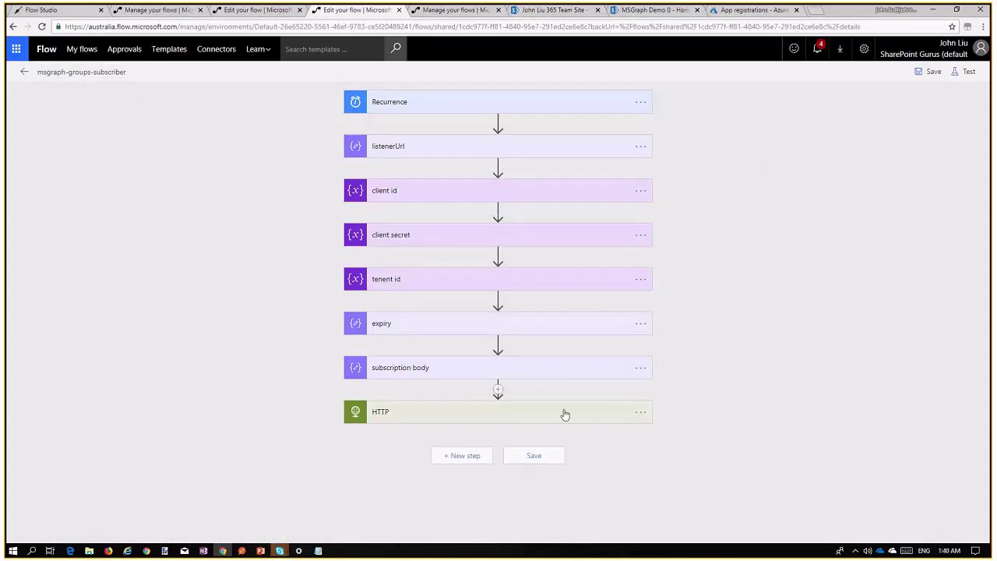
pyautogui.click(537, 415)
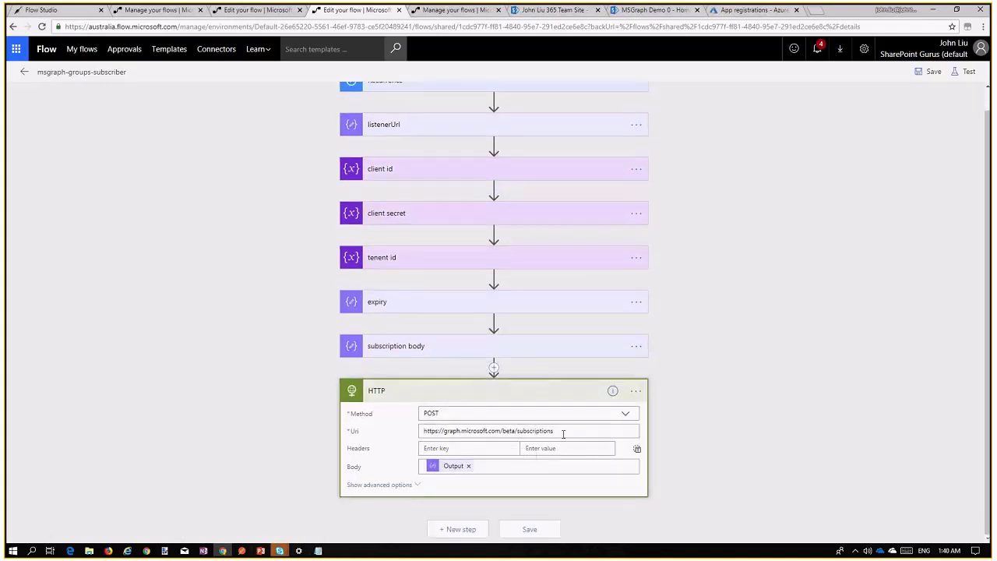
pyautogui.click(408, 493)
pyautogui.scroll(-1, 720, 430)
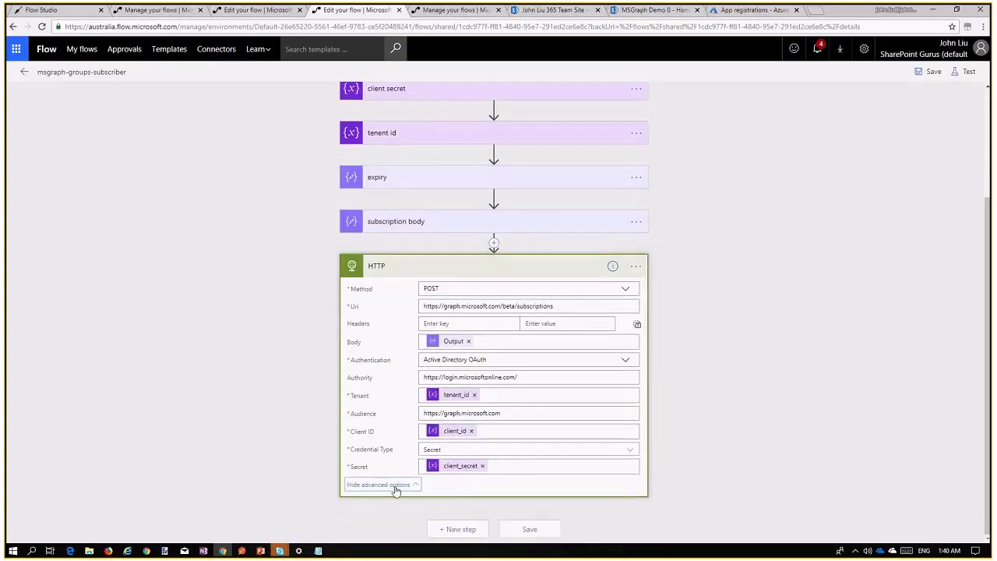
pyautogui.click(397, 485)
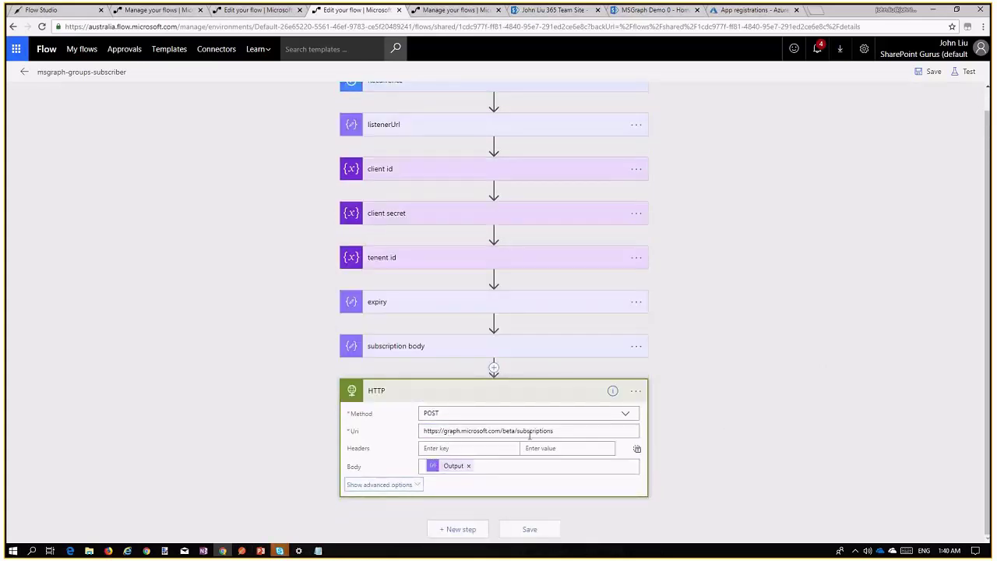
# Step: Expand the subscription body action and review the change type and resource in its JSON inputs
pyautogui.click(450, 337)
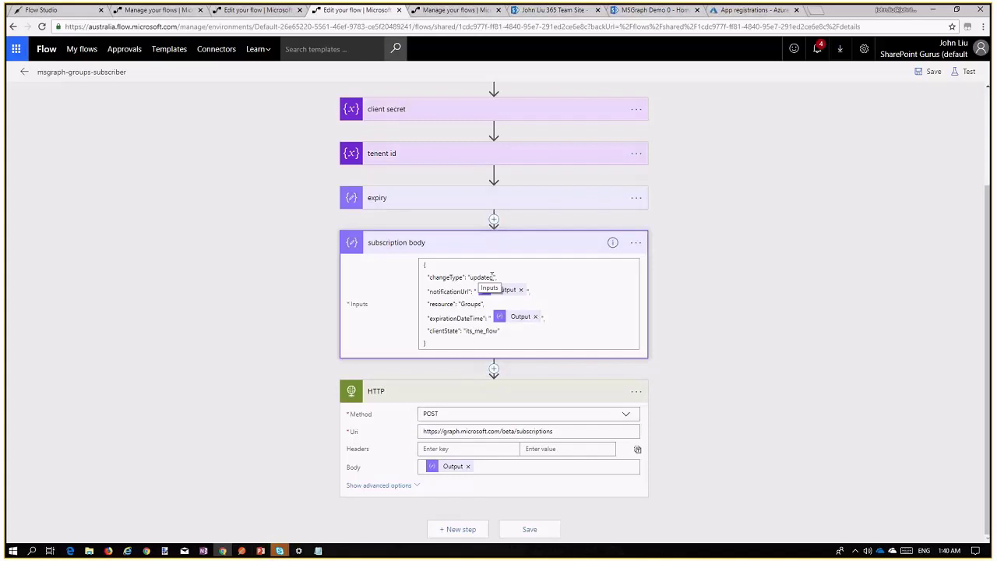
pyautogui.scroll(1, 476, 322)
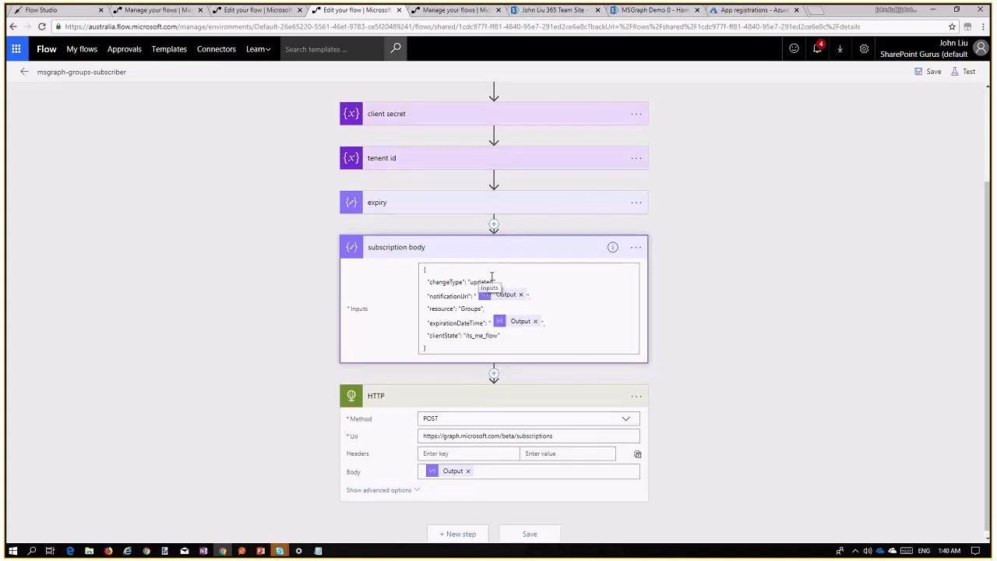
pyautogui.scroll(-1, 467, 327)
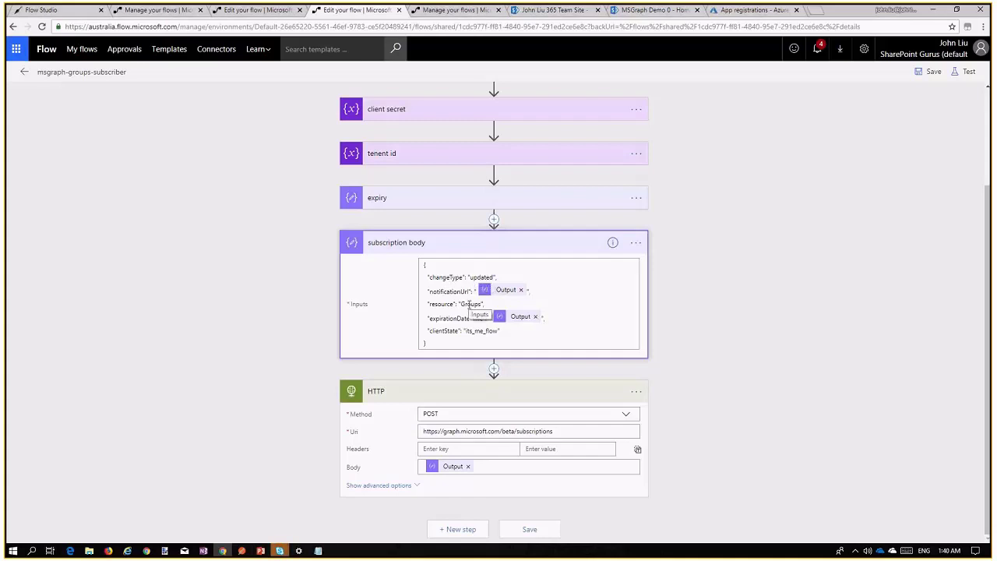
# Step: Examine the expiry action's addMinutes expression and the notificationUrl source in the subscription body, and collapse the expiry action
pyautogui.click(429, 204)
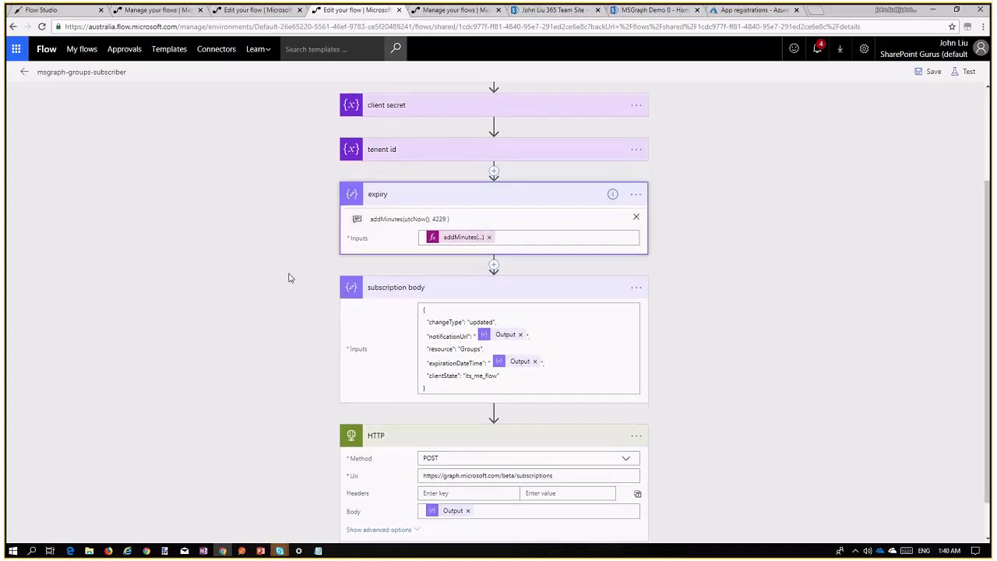
pyautogui.scroll(-1, 287, 278)
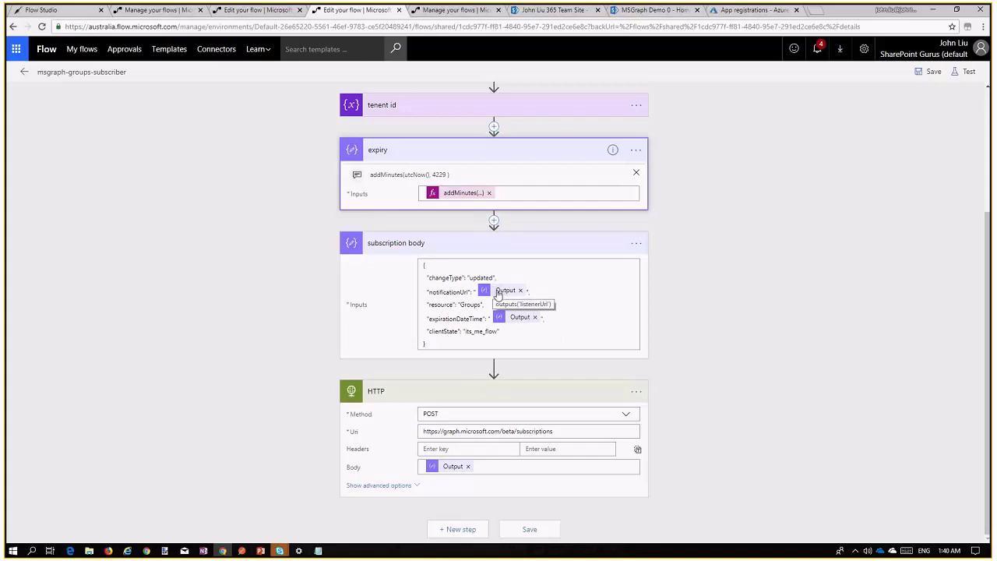
pyautogui.scroll(1, 498, 292)
pyautogui.scroll(-1, 506, 292)
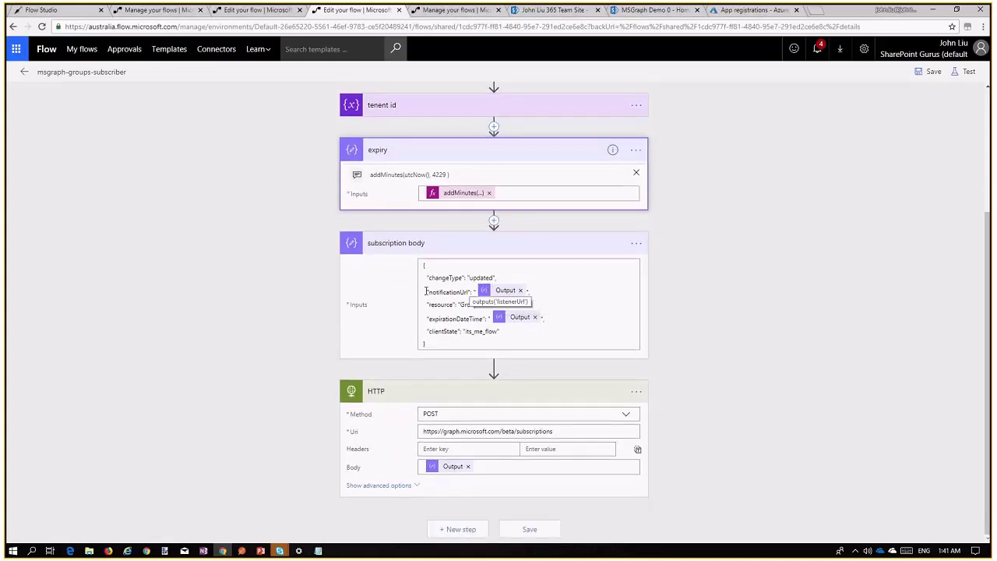
pyautogui.scroll(3, 425, 291)
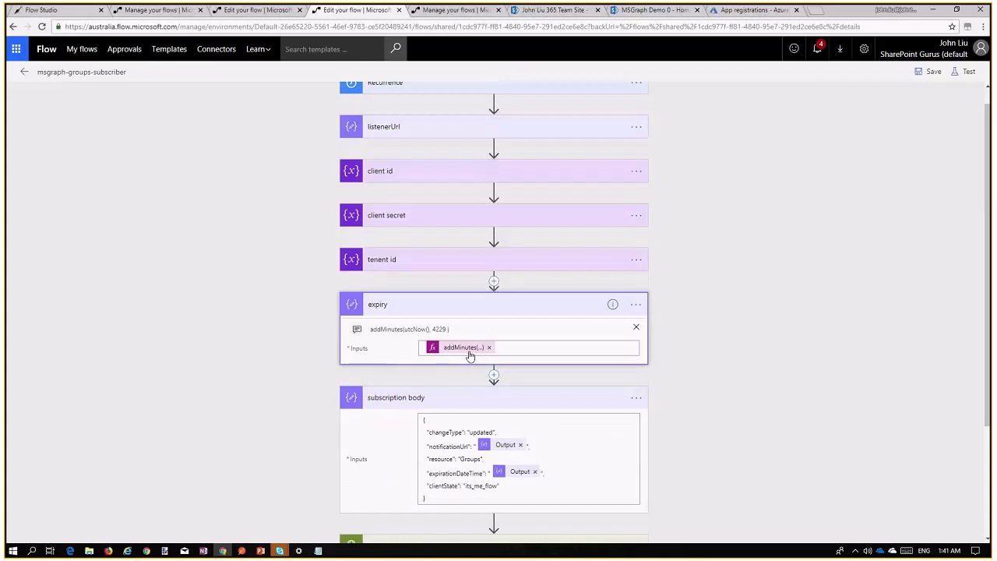
pyautogui.click(463, 313)
pyautogui.scroll(1, 456, 107)
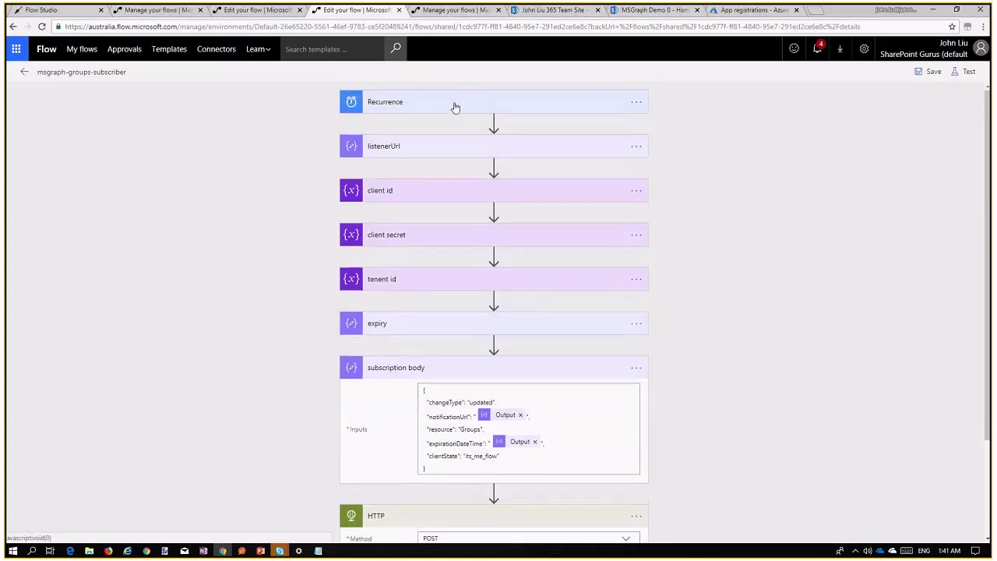
# Step: Examine the Recurrence trigger's interval and frequency, collapse it, and look over the subscriber flow down to its HTTP action
pyautogui.click(455, 105)
pyautogui.scroll(-2, 535, 182)
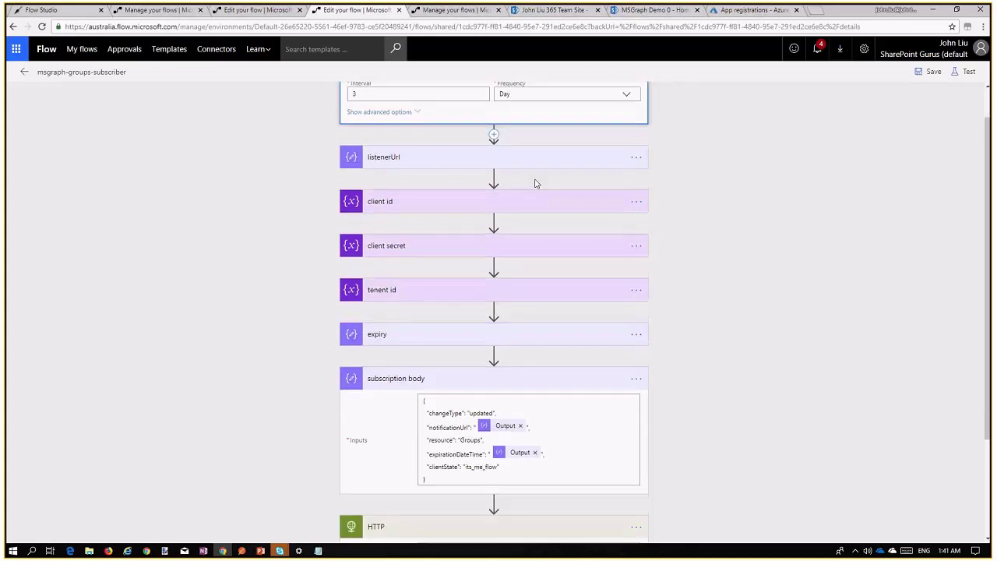
pyautogui.scroll(2, 385, 269)
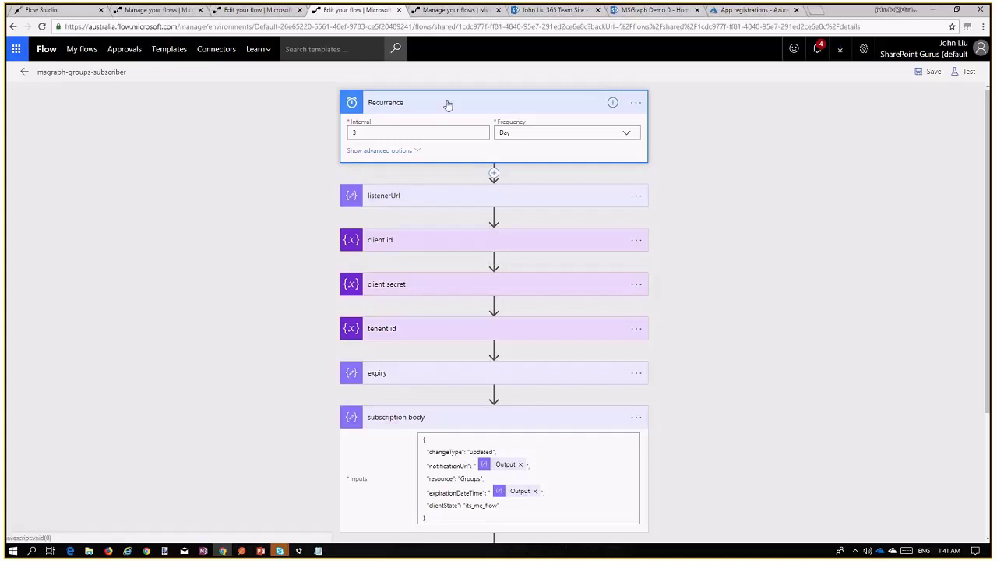
pyautogui.click(319, 152)
pyautogui.scroll(-3, 314, 240)
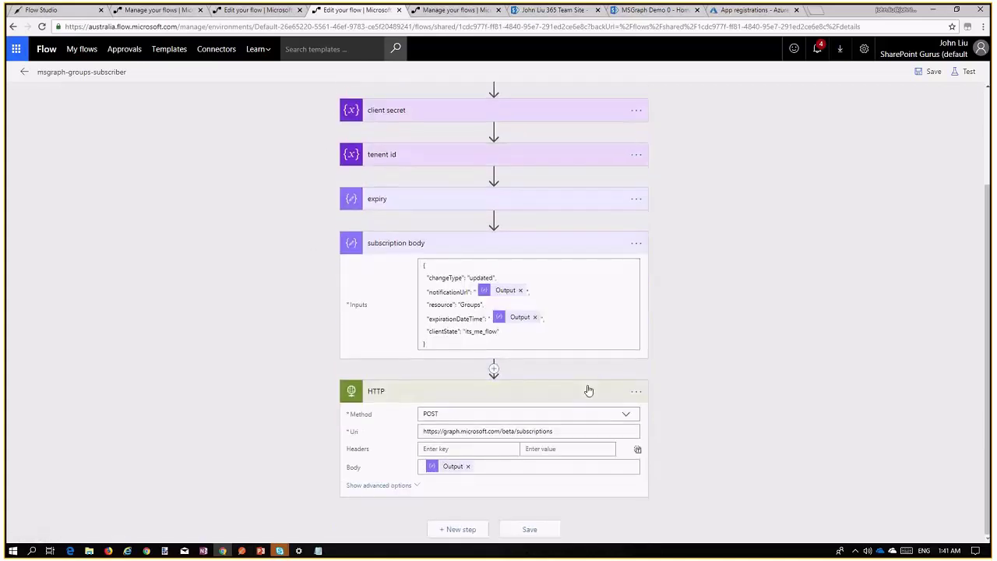
pyautogui.scroll(3, 725, 381)
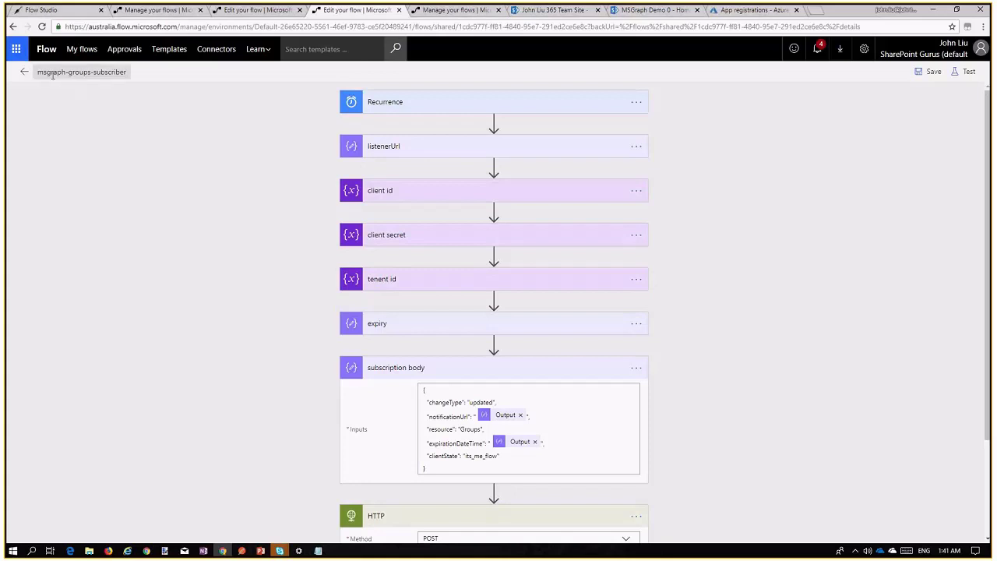
# Step: Leave the msgraph-groups-subscriber editor without saving and review the flow's run history
pyautogui.click(24, 72)
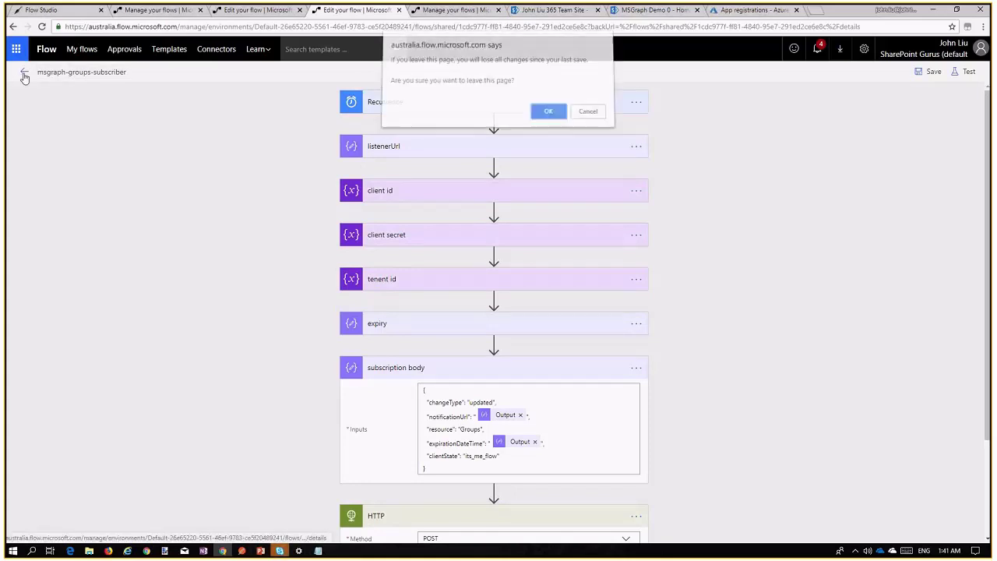
pyautogui.click(547, 115)
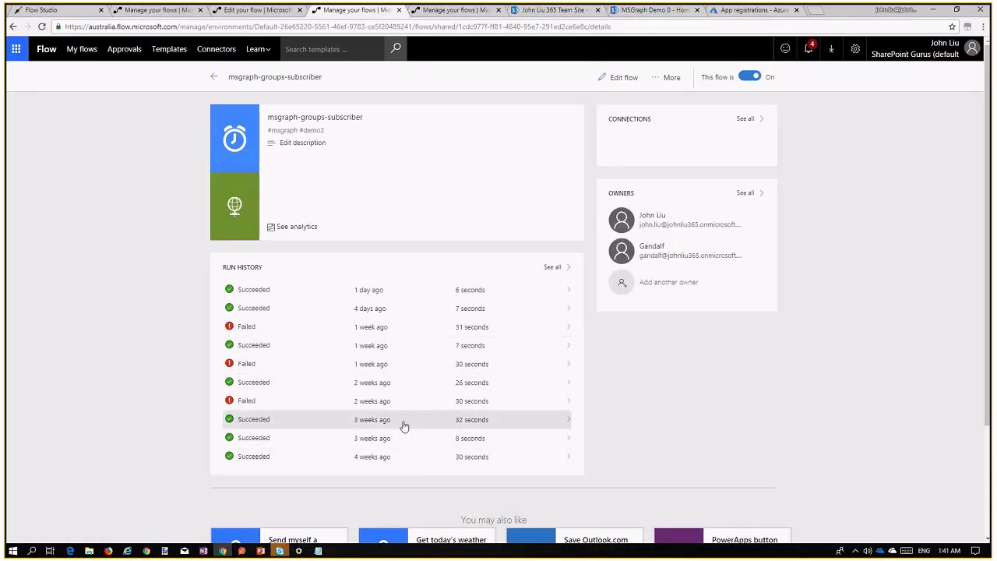
pyautogui.scroll(-1, 539, 257)
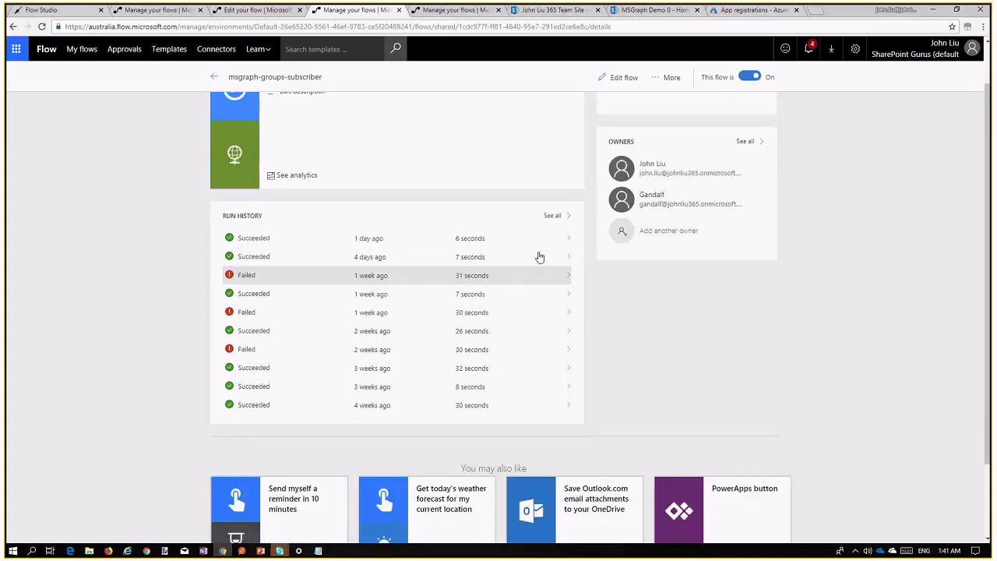
pyautogui.scroll(1, 132, 207)
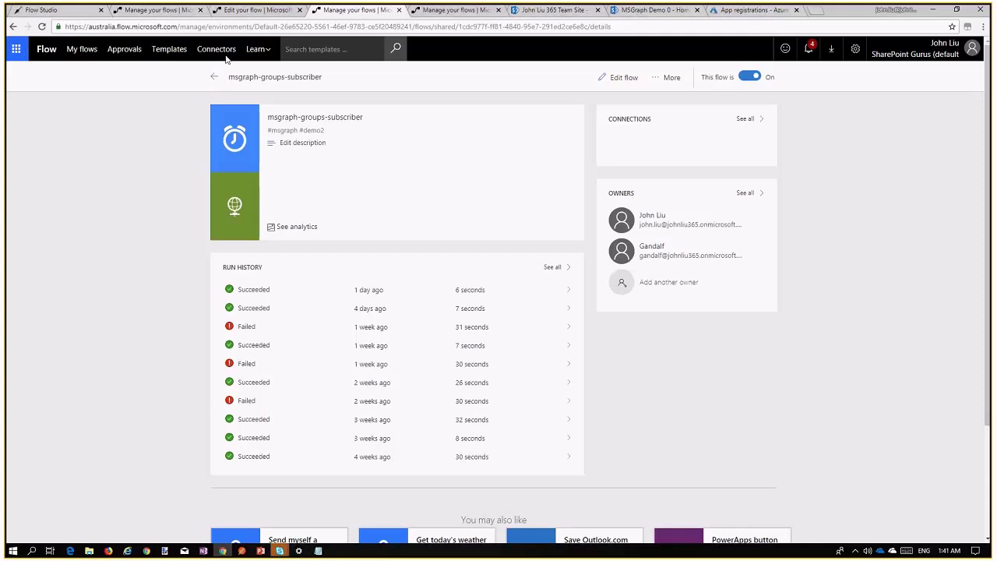
# Step: Switch to the msgraph-groups-listener flow, examine its HTTP request trigger with the POST URL and schema, and collapse it
pyautogui.click(257, 10)
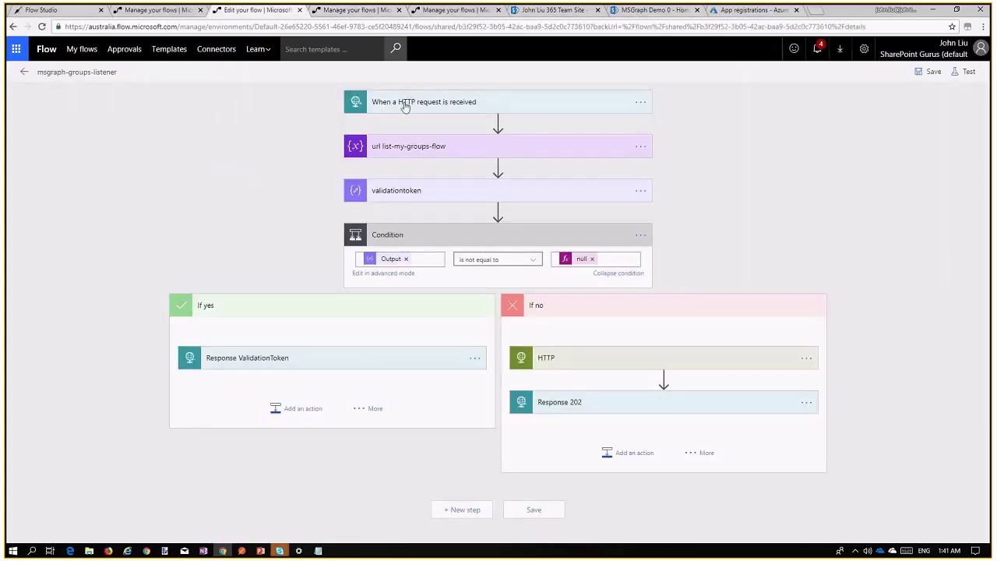
pyautogui.click(354, 11)
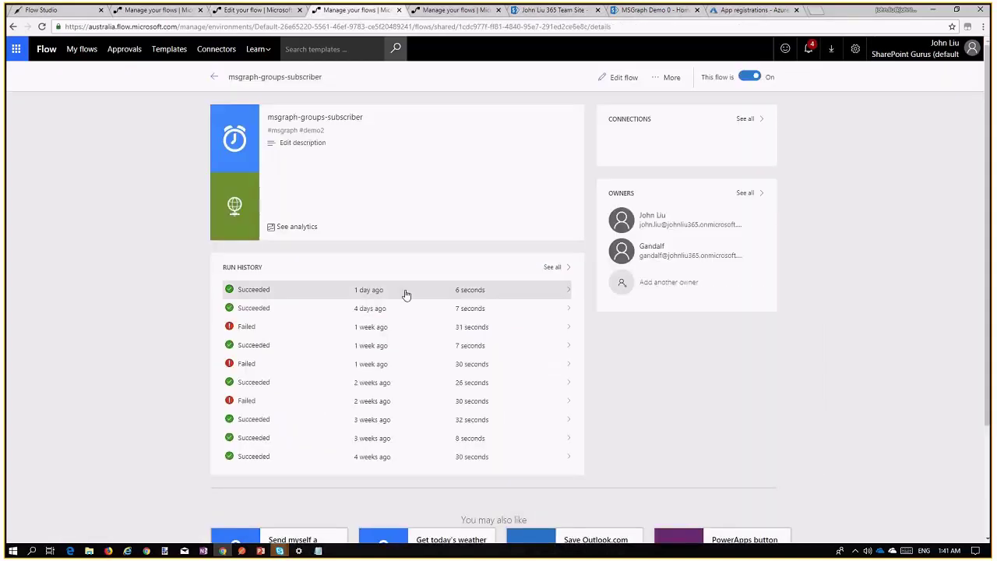
pyautogui.click(257, 10)
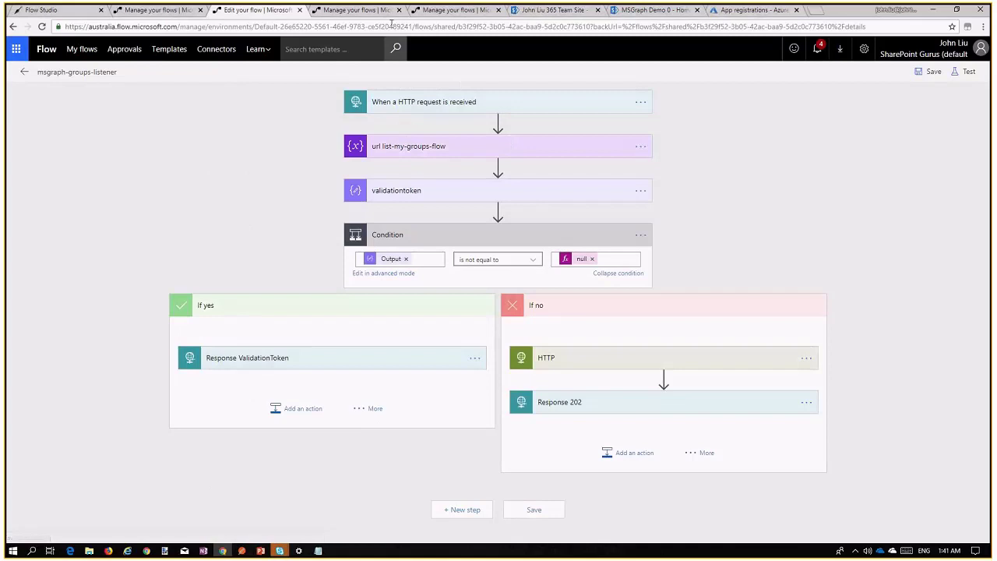
pyautogui.click(494, 107)
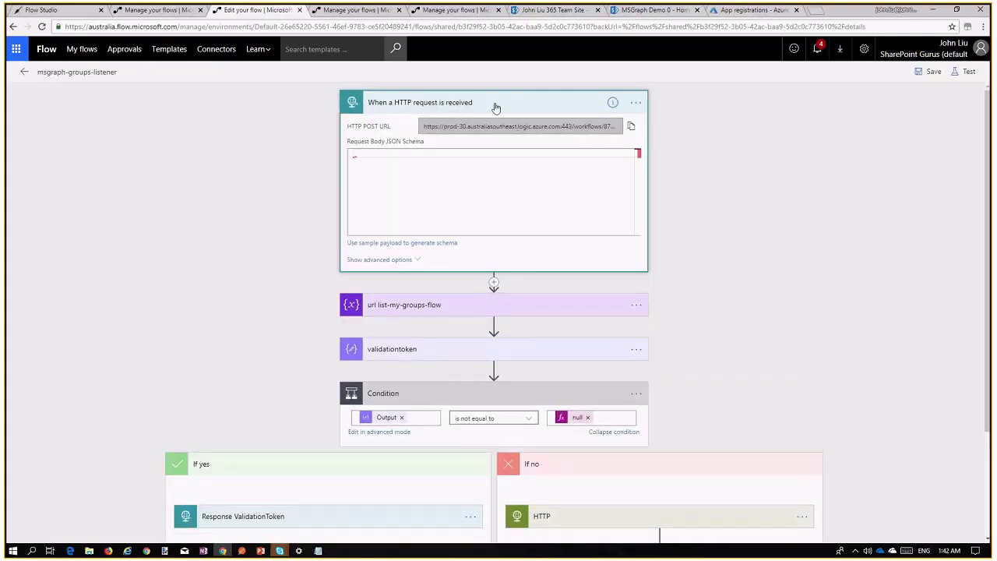
pyautogui.click(495, 106)
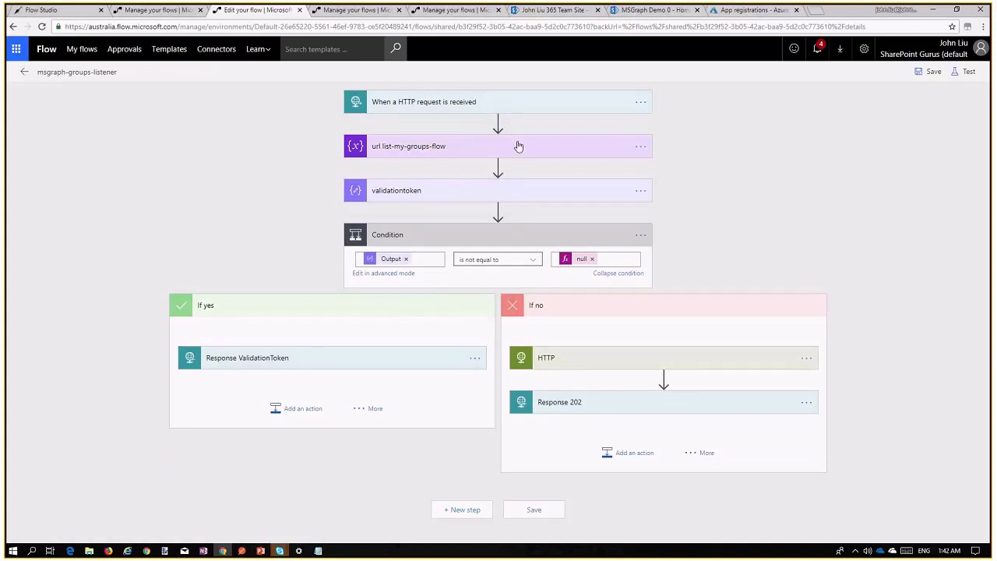
# Step: Examine the validationtoken action's trigger expression and the Response ValidationToken action in the If yes branch
pyautogui.click(401, 196)
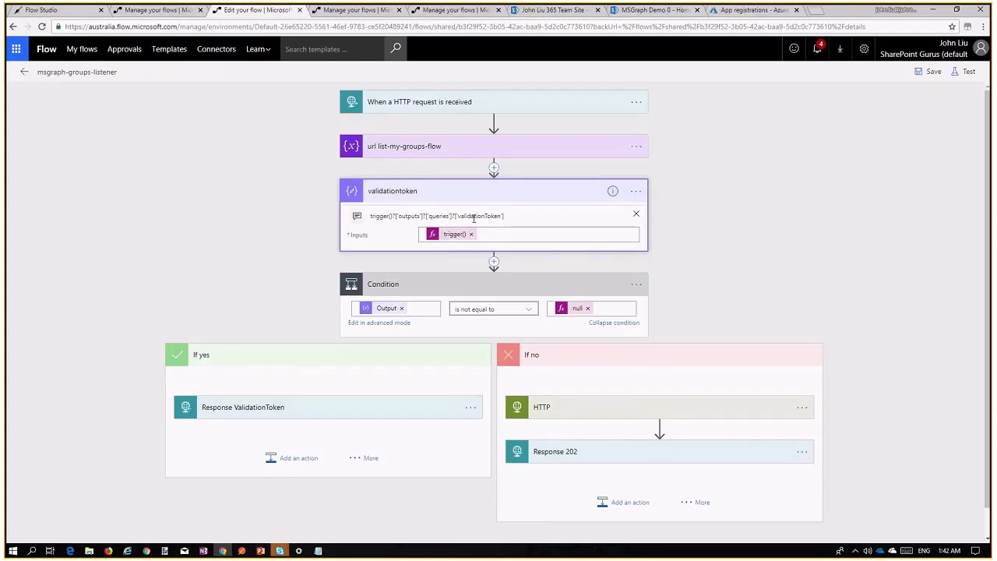
pyautogui.scroll(-2, 461, 223)
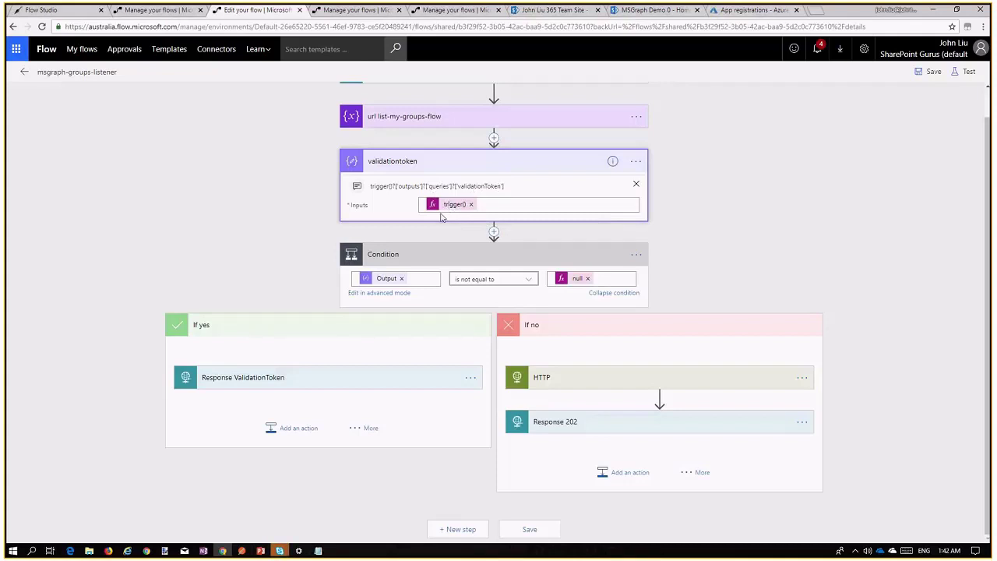
pyautogui.click(350, 379)
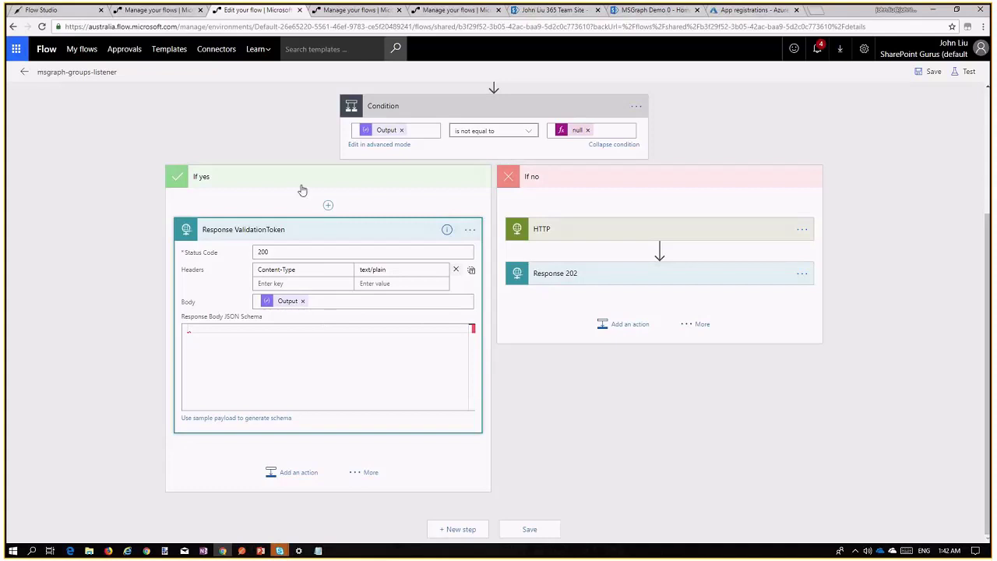
pyautogui.click(331, 231)
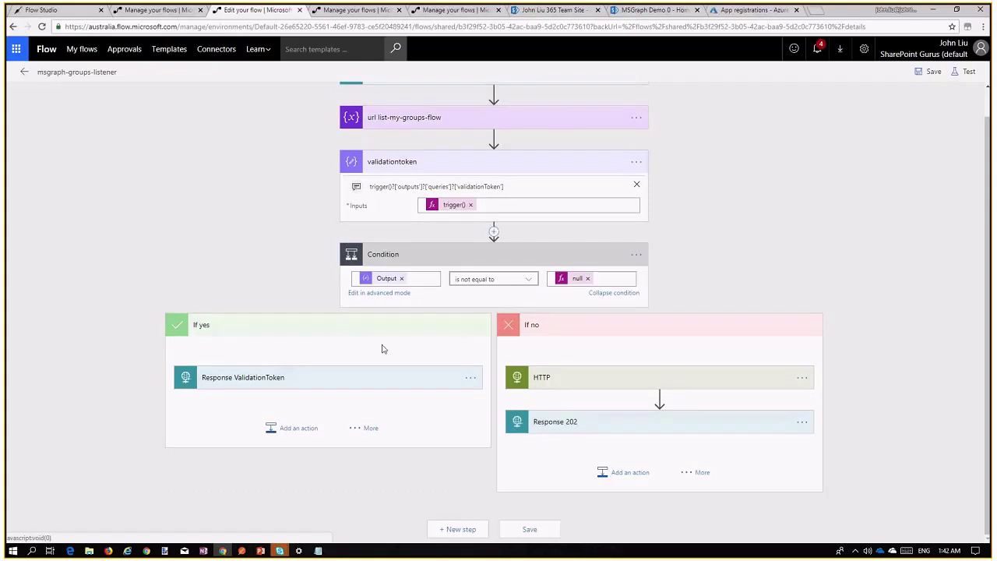
# Step: Examine the HTTP and Response 202 actions in the condition's If no branch, collapsing each one after viewing
pyautogui.scroll(1, 382, 349)
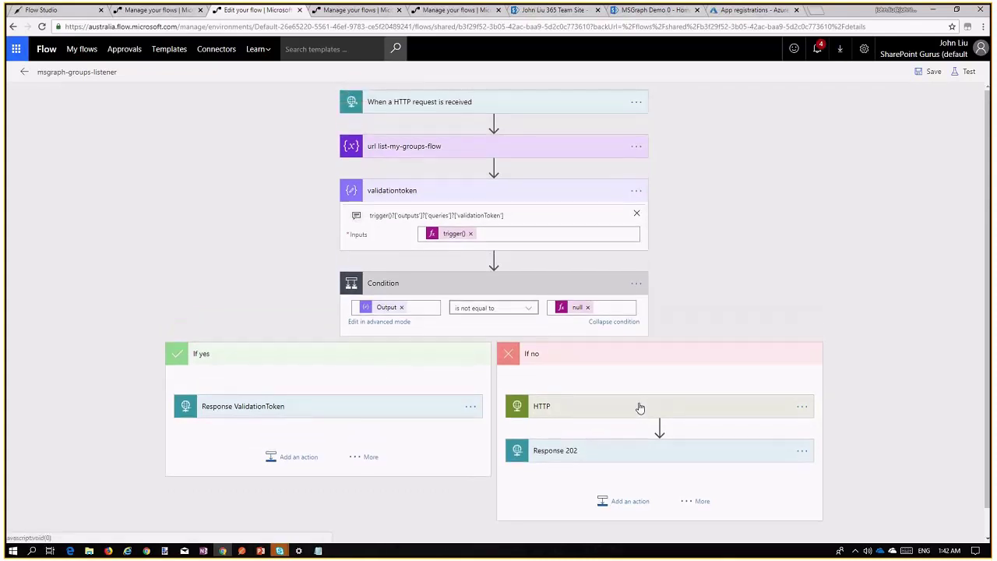
pyautogui.scroll(-1, 638, 406)
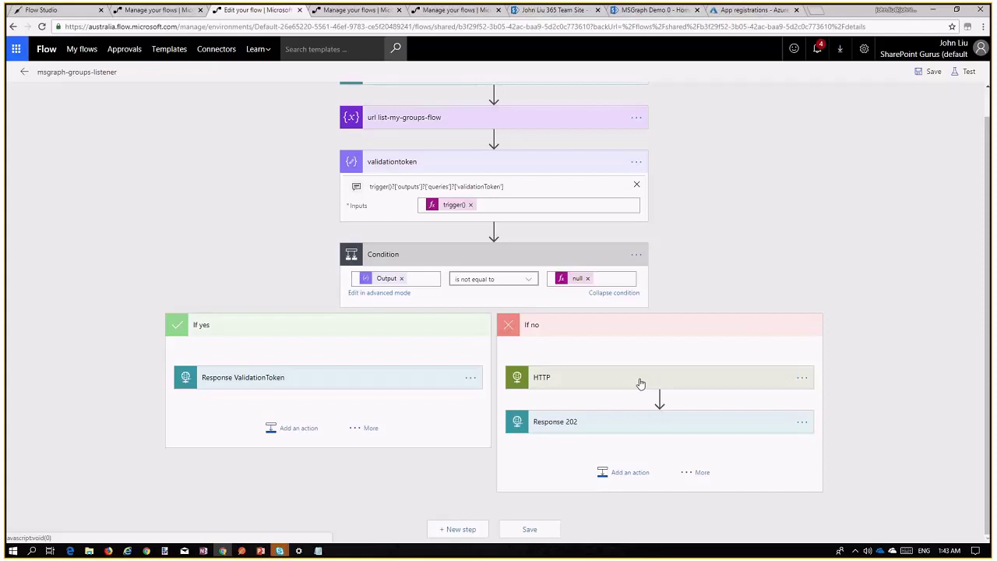
pyautogui.click(639, 381)
pyautogui.click(635, 381)
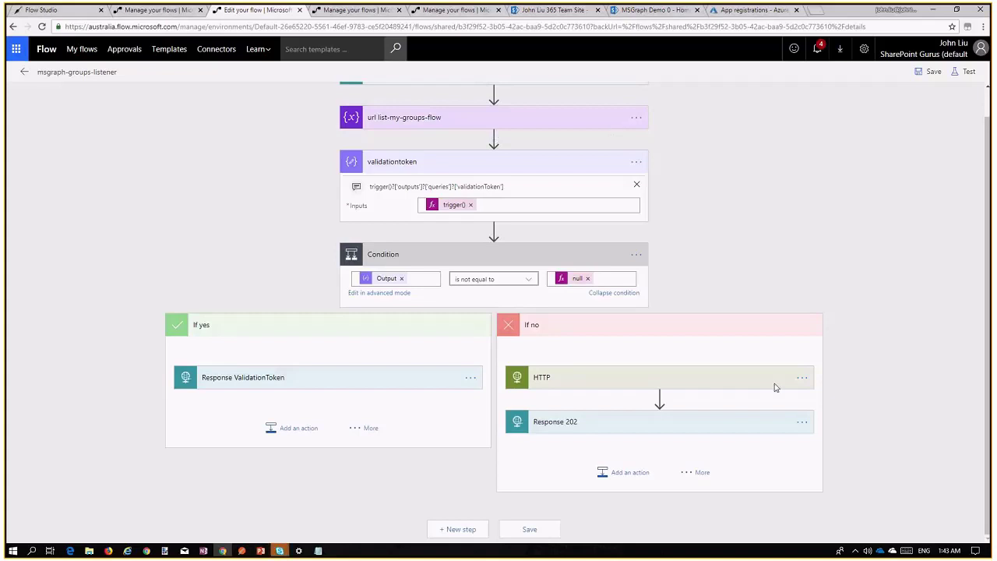
pyautogui.click(687, 425)
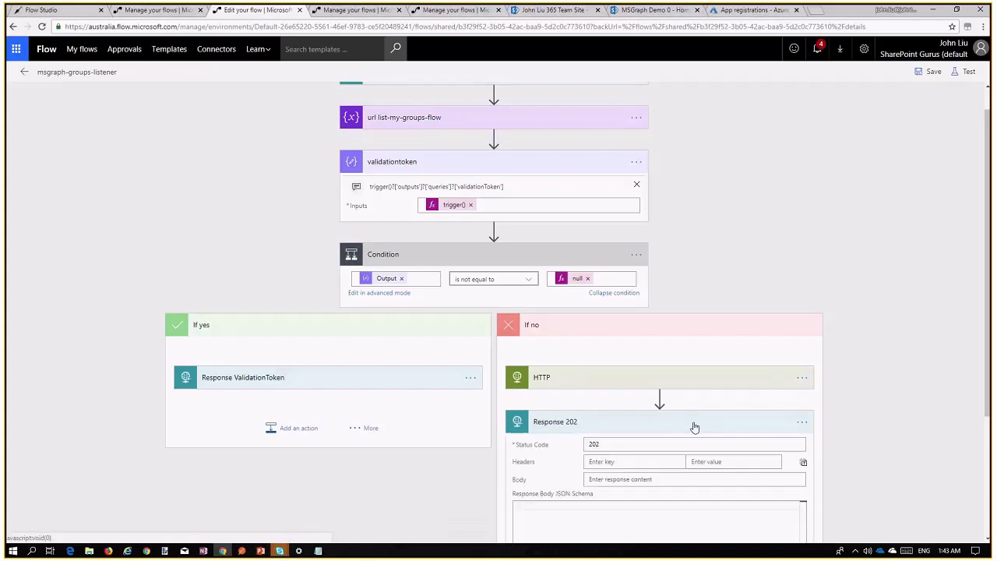
pyautogui.click(605, 425)
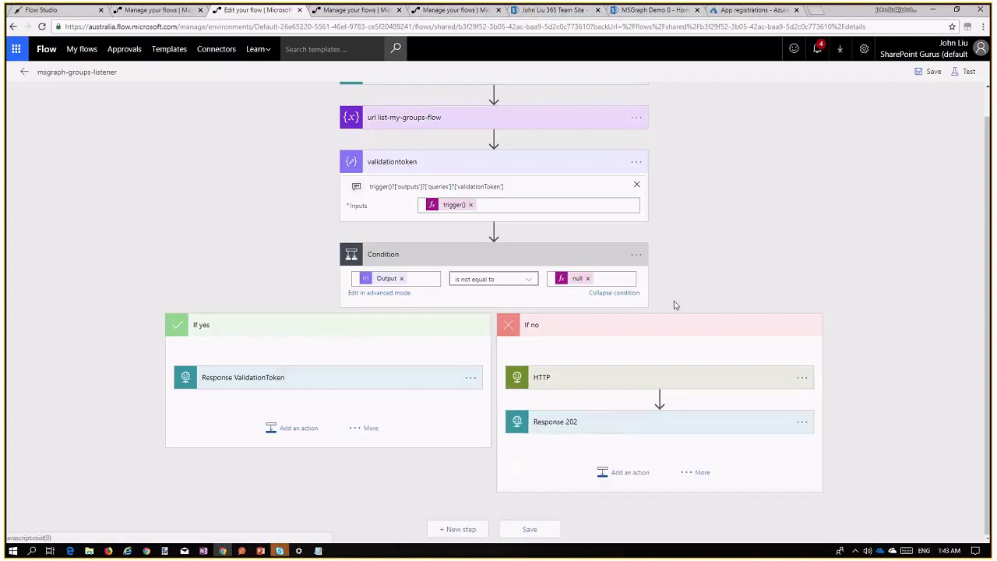
# Step: Switch to the MSGraph Demo 0 site in SharePoint
pyautogui.click(651, 11)
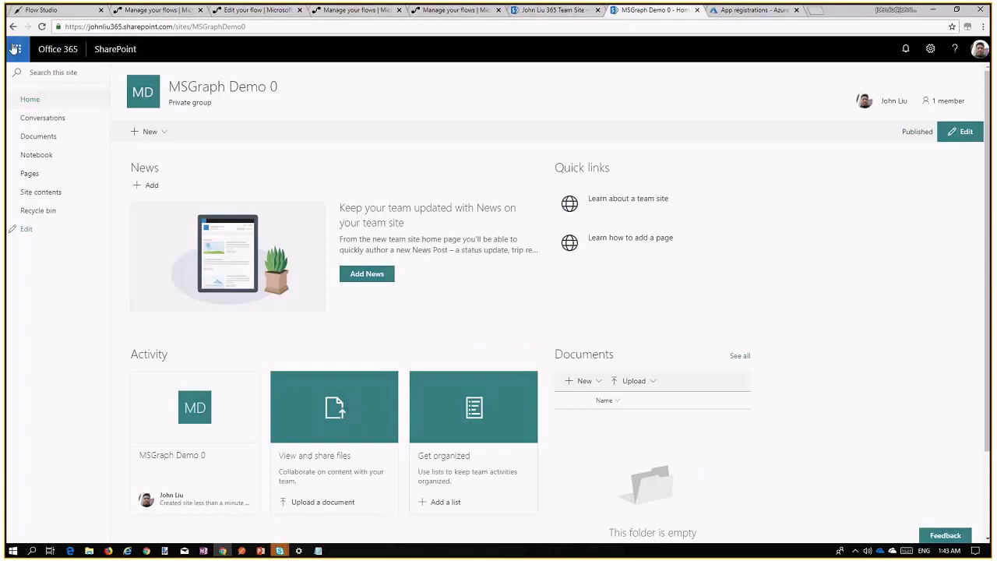
pyautogui.click(16, 48)
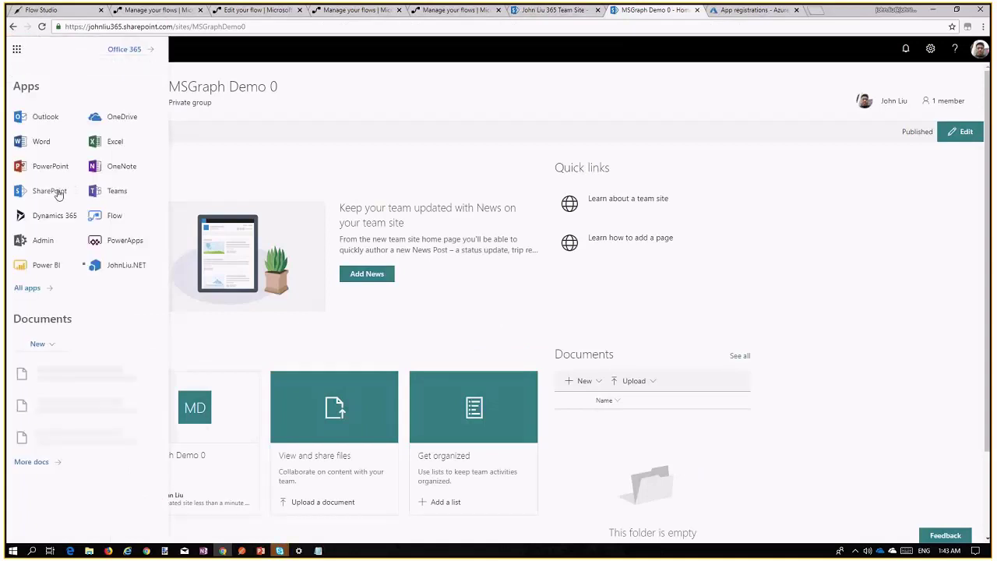
pyautogui.click(48, 117)
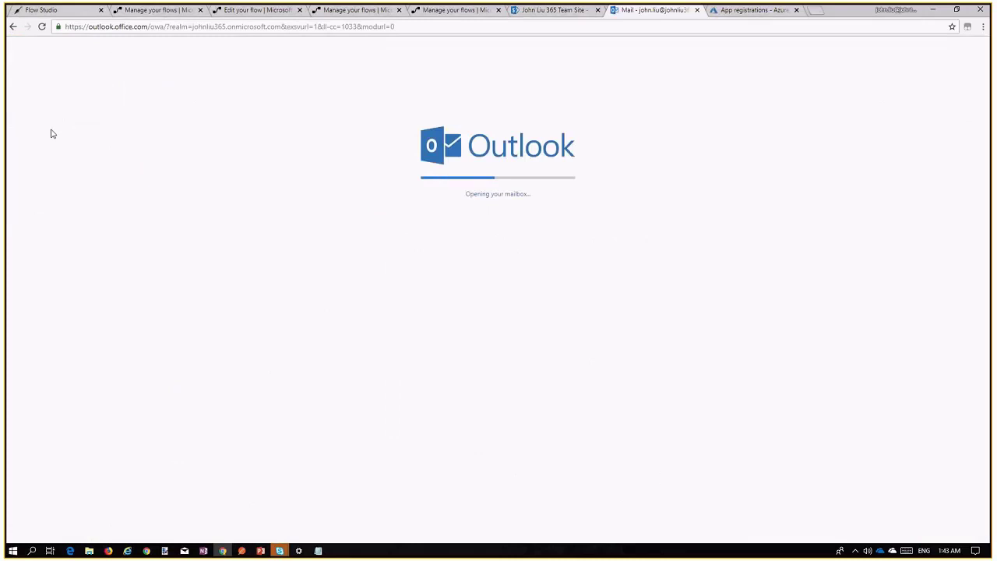
pyautogui.click(41, 50)
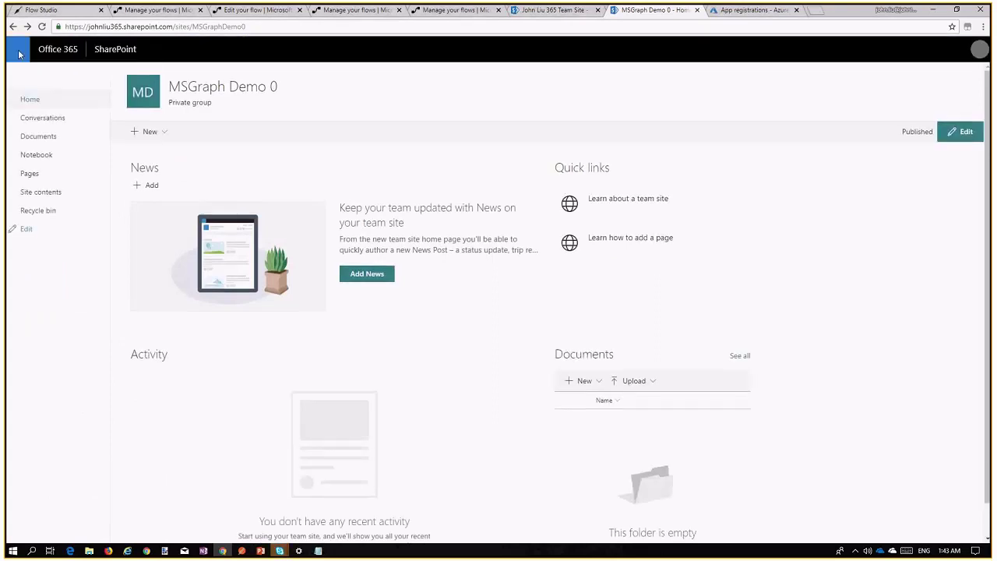
# Step: Go to the SharePoint home page and start creating a team site
pyautogui.click(17, 52)
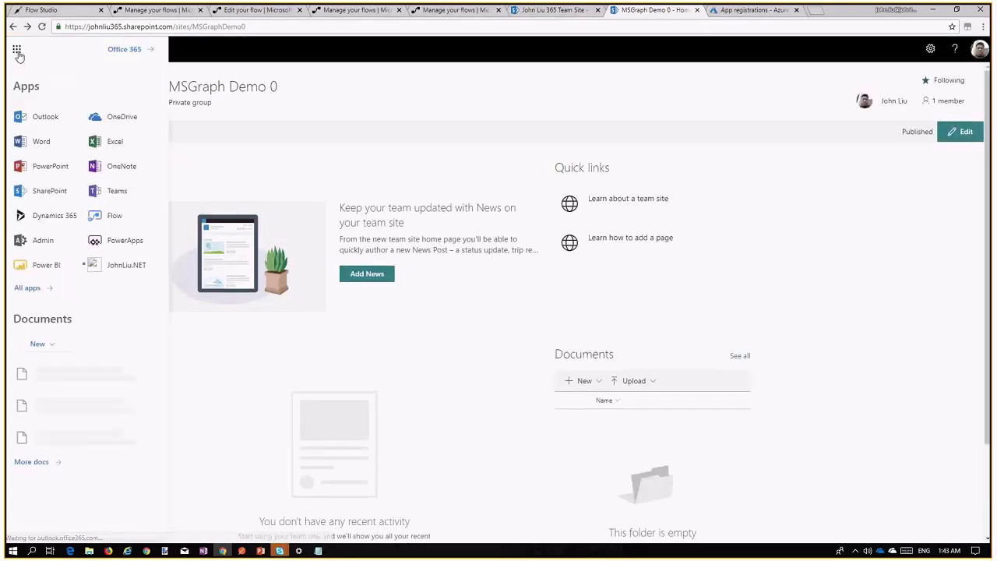
pyautogui.click(48, 193)
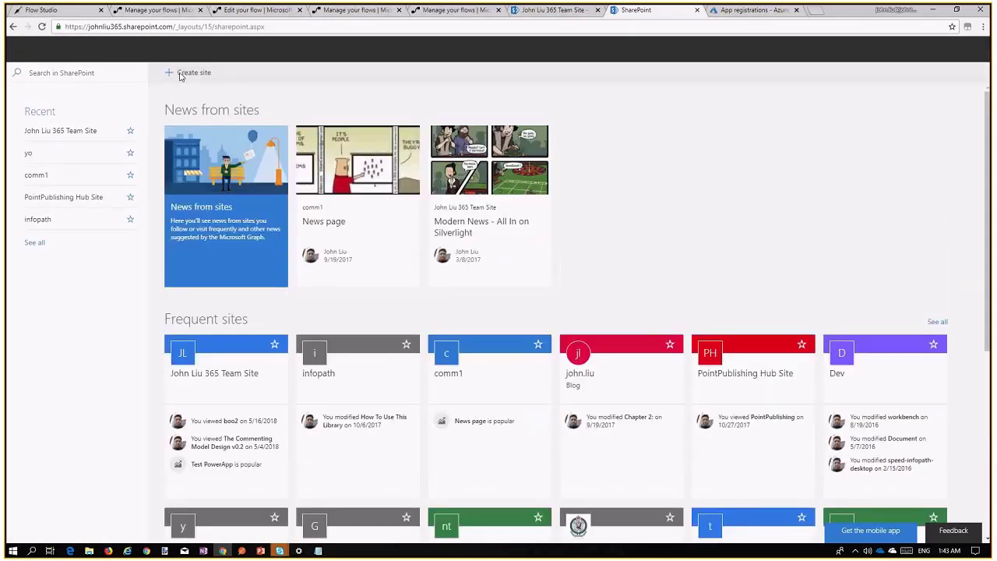
pyautogui.click(187, 73)
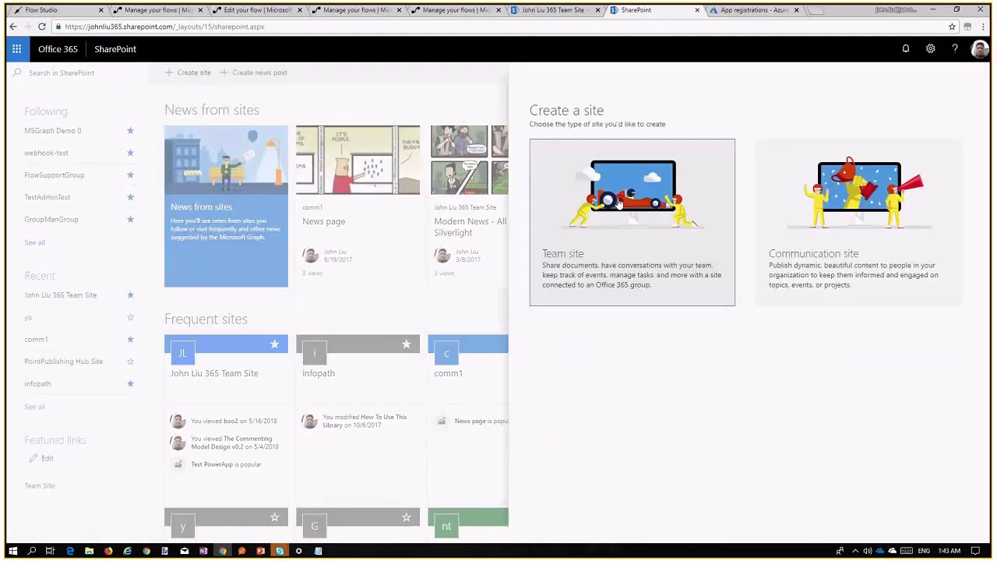
pyautogui.click(591, 250)
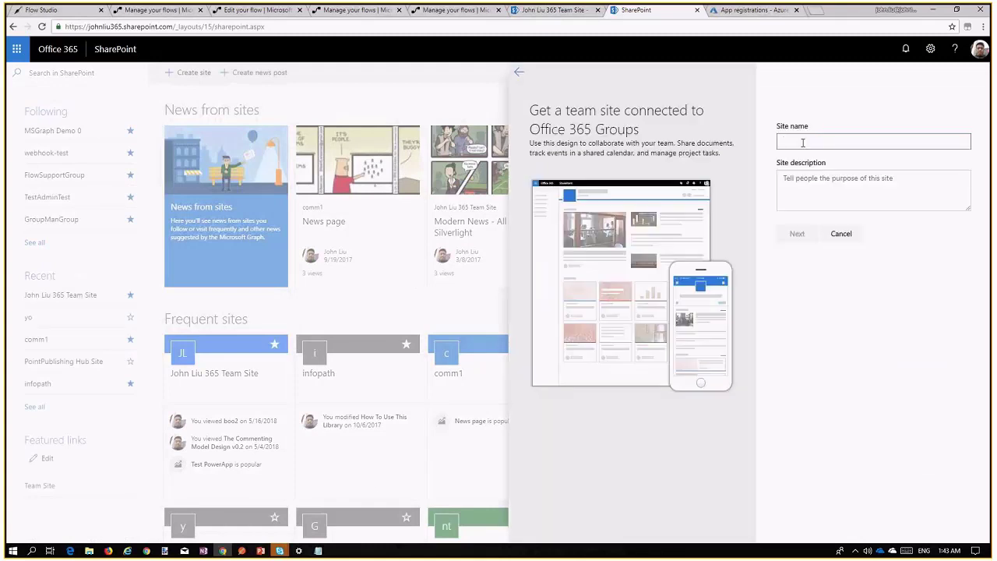
# Step: Name the site MSGraph Demo 2, make it public to the organization, and proceed to adding group members
pyautogui.write('MSGraph Demo 2')
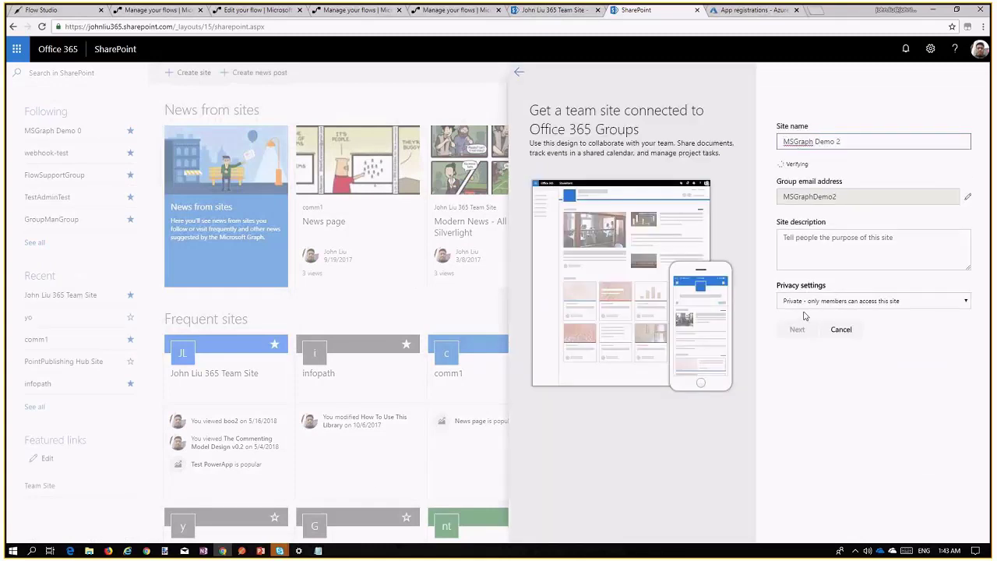
pyautogui.click(804, 301)
pyautogui.click(803, 319)
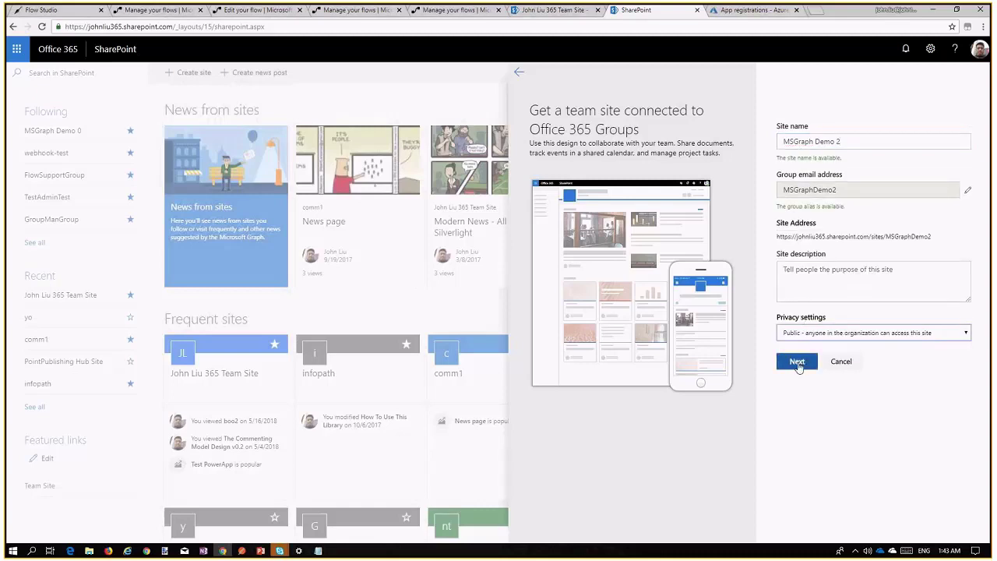
pyautogui.click(796, 363)
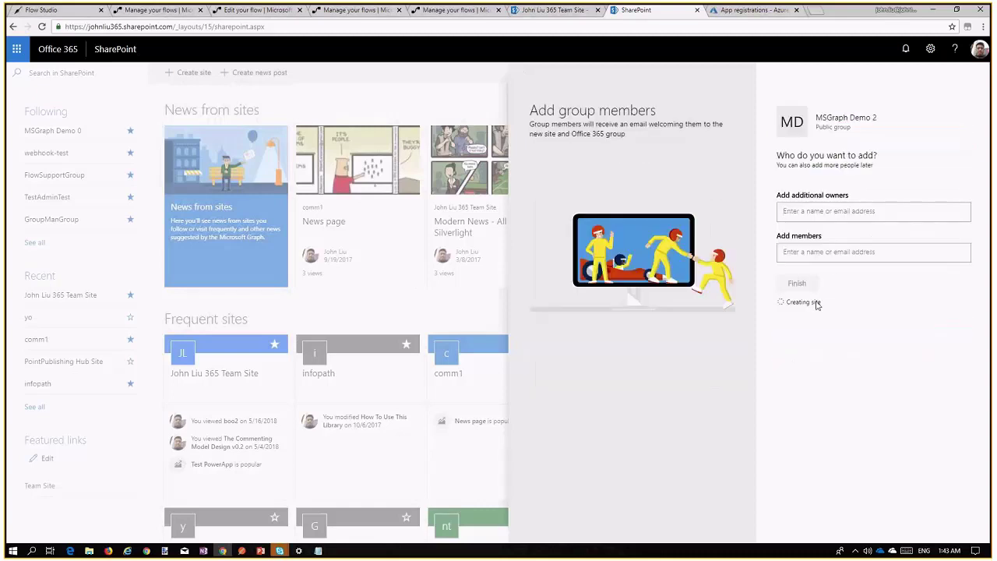
pyautogui.click(828, 213)
pyautogui.write('gandal')
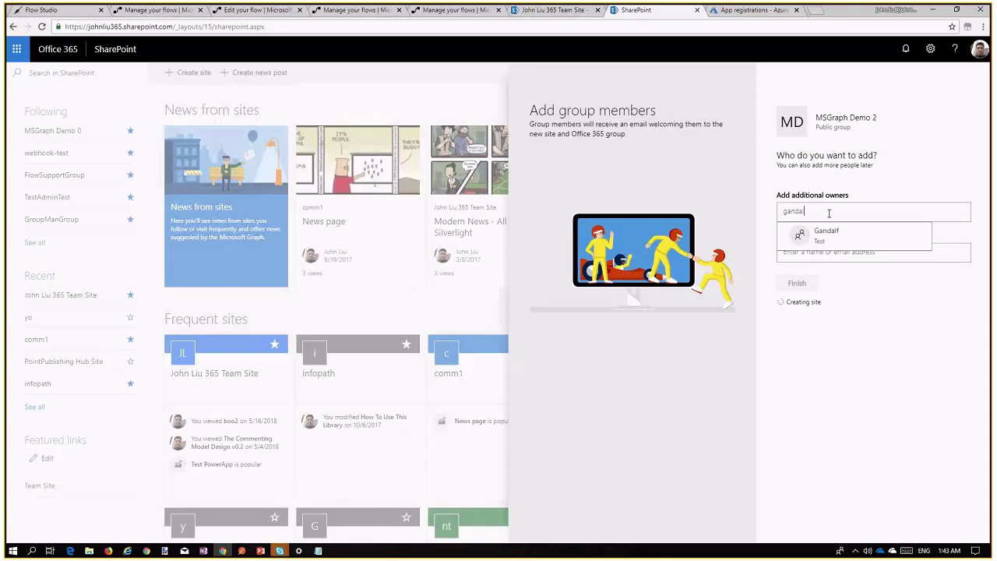
pyautogui.press('BackSpace')
pyautogui.press('BackSpace')
pyautogui.press('BackSpace')
pyautogui.press('BackSpace')
pyautogui.press('BackSpace')
pyautogui.press('BackSpace')
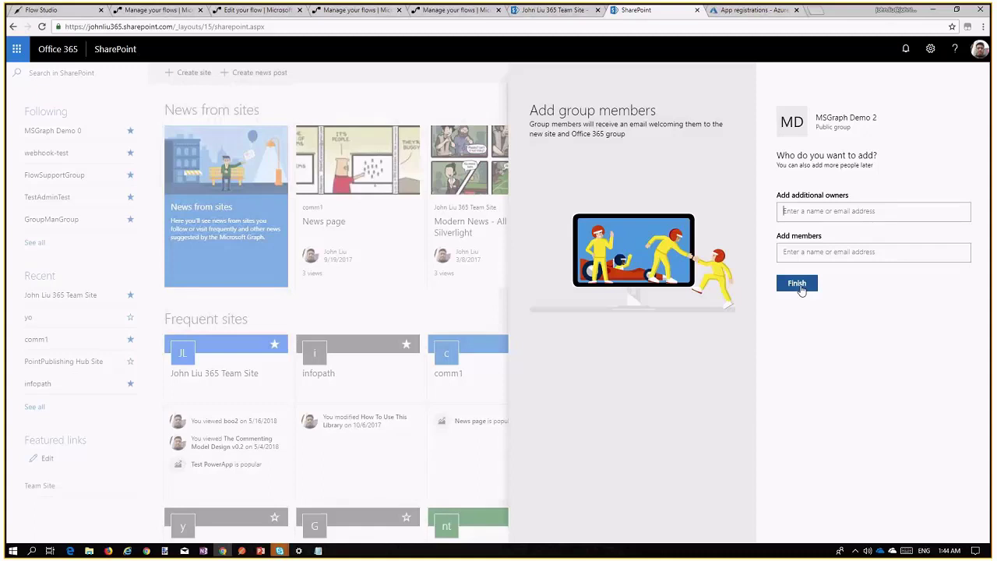
# Step: Finish creating the MSGraph Demo 2 team site without adding further owners or members
pyautogui.click(797, 284)
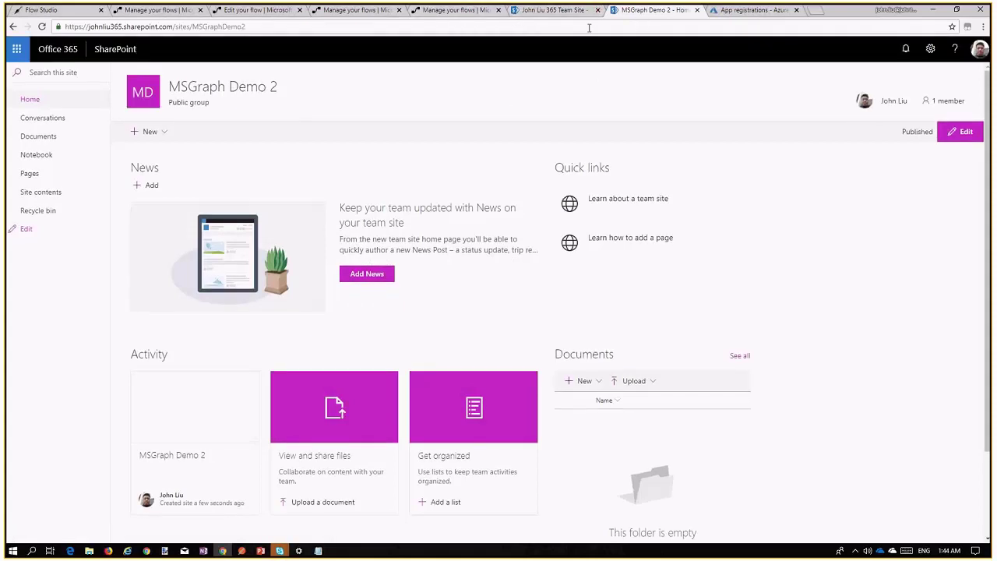
# Step: Leave the msgraph-groups-listener flow editor without saving and open the flow's most recent run
pyautogui.click(348, 11)
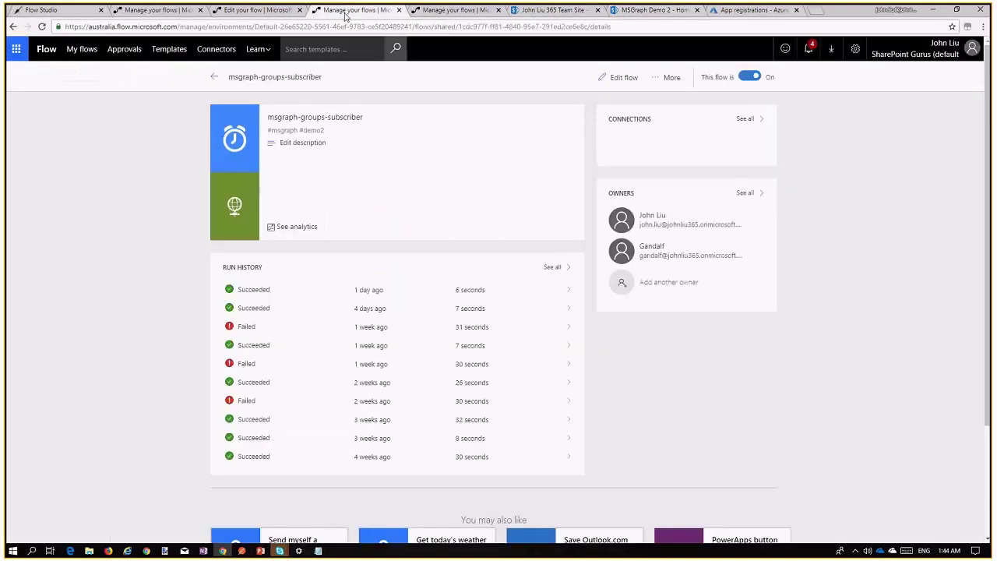
pyautogui.click(281, 11)
pyautogui.click(24, 72)
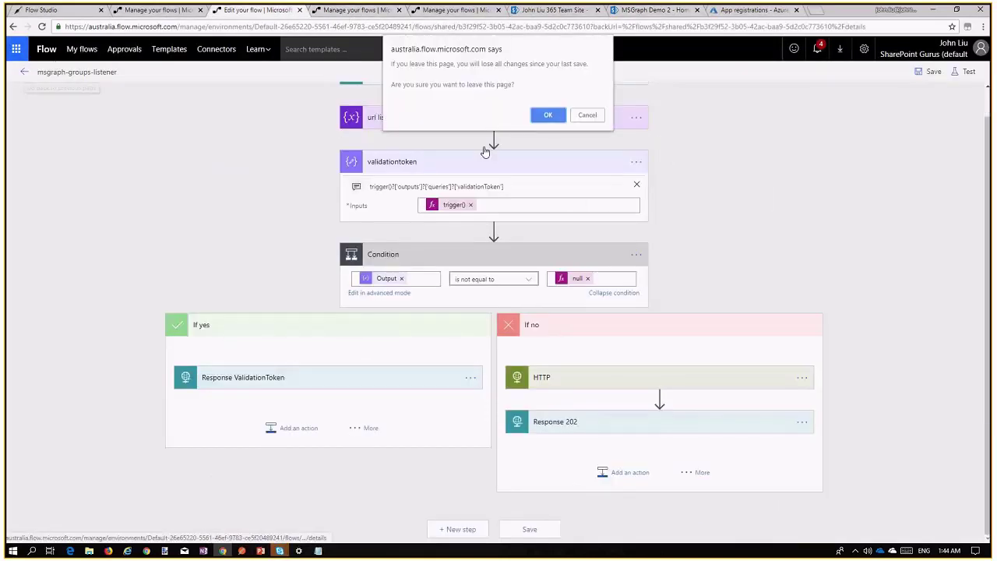
pyautogui.click(549, 115)
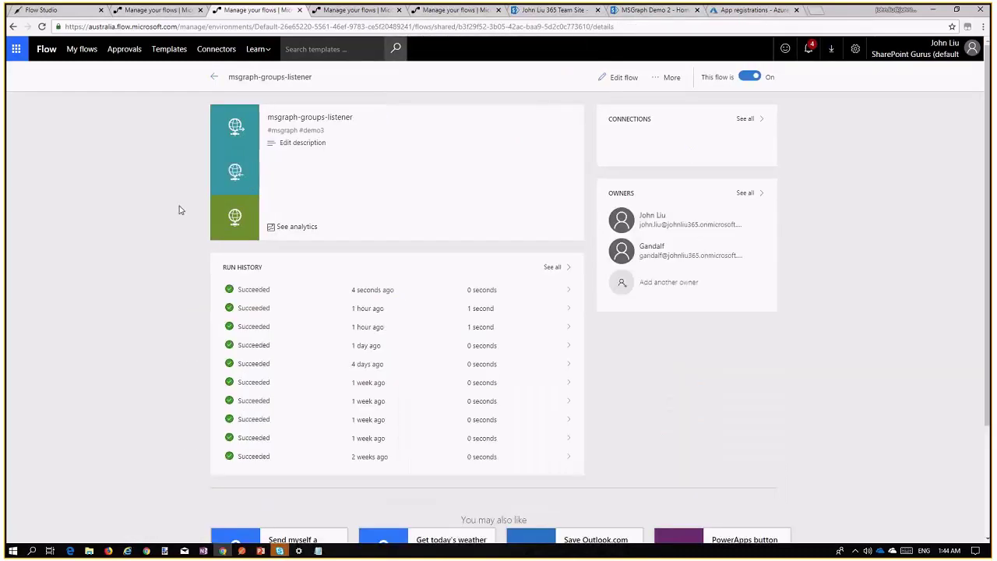
pyautogui.click(383, 294)
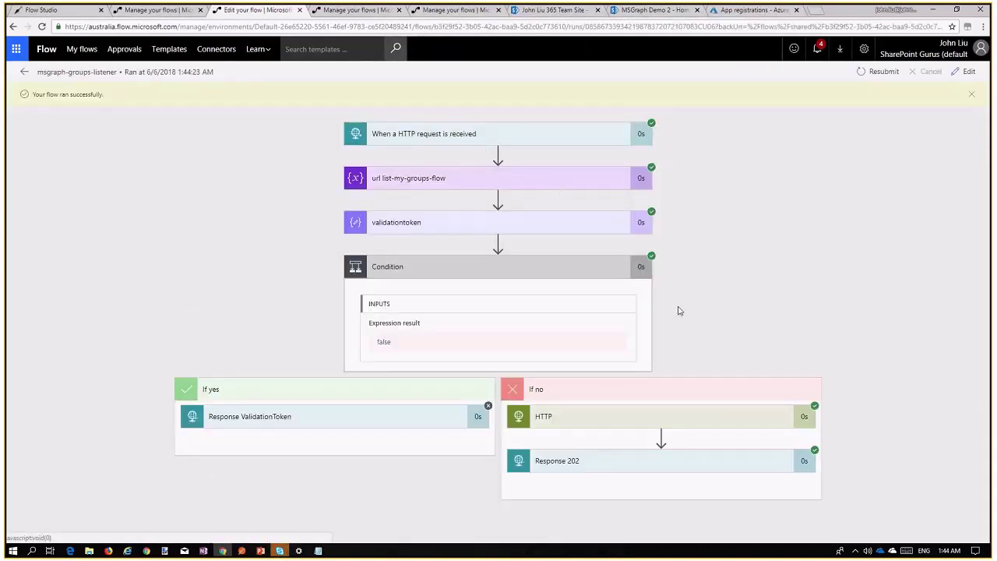
# Step: Examine the inputs and outputs of the HTTP action in the run's If no branch, and collapse it
pyautogui.click(703, 419)
pyautogui.scroll(-3, 732, 449)
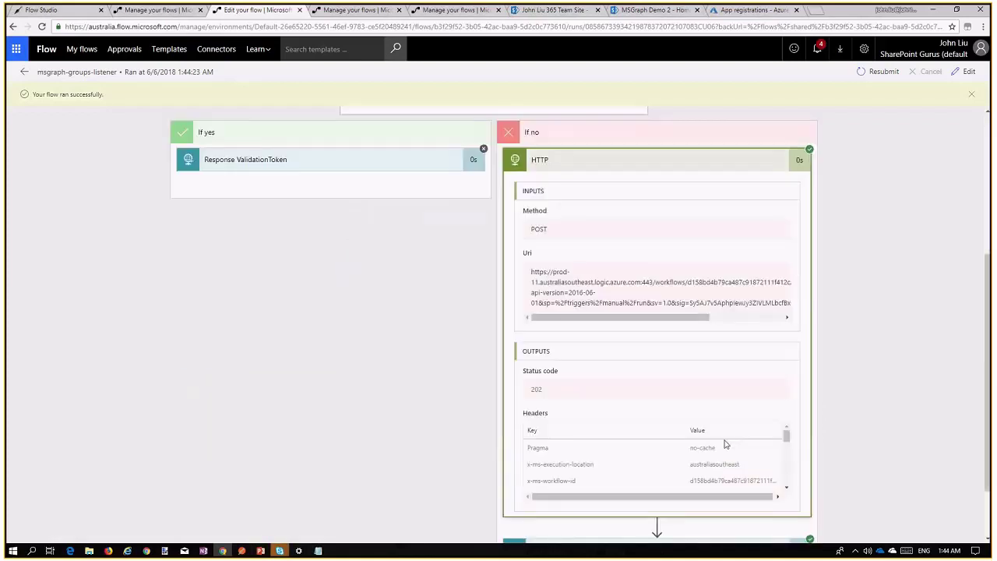
pyautogui.scroll(3, 721, 438)
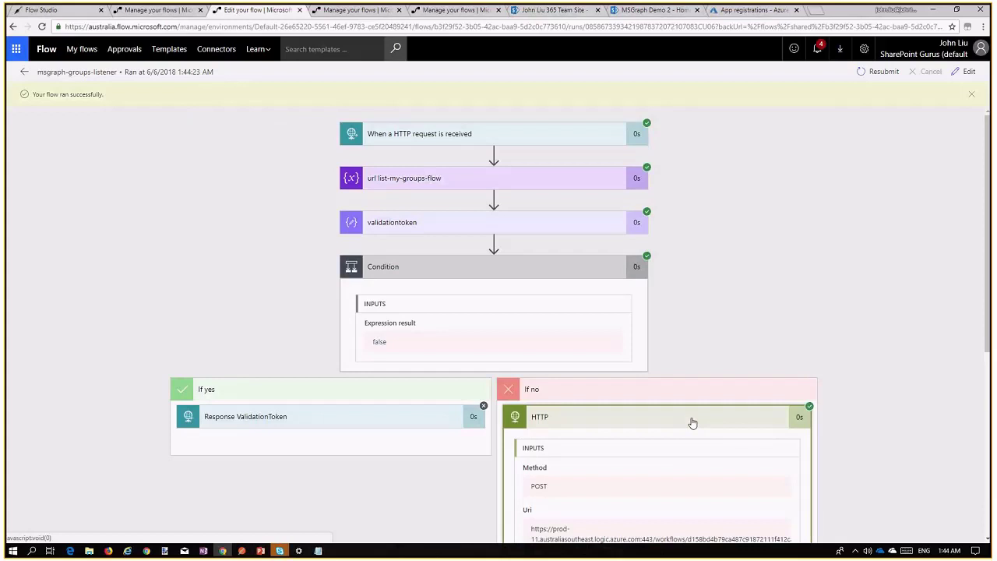
pyautogui.click(692, 423)
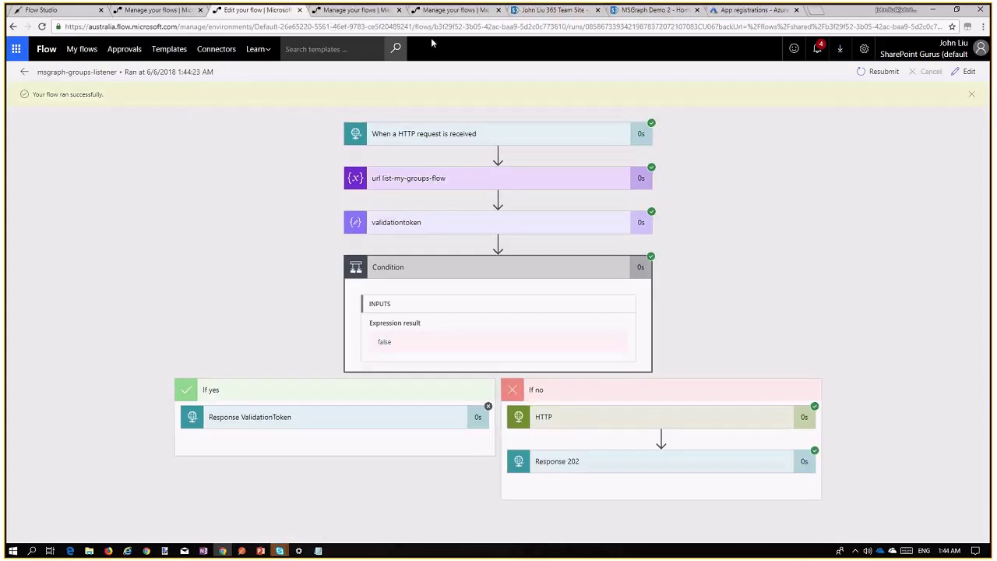
# Step: Check the run history of the List-My-Groups flow and reload the UnifiedGroups list in SharePoint to look for the new group
pyautogui.click(439, 10)
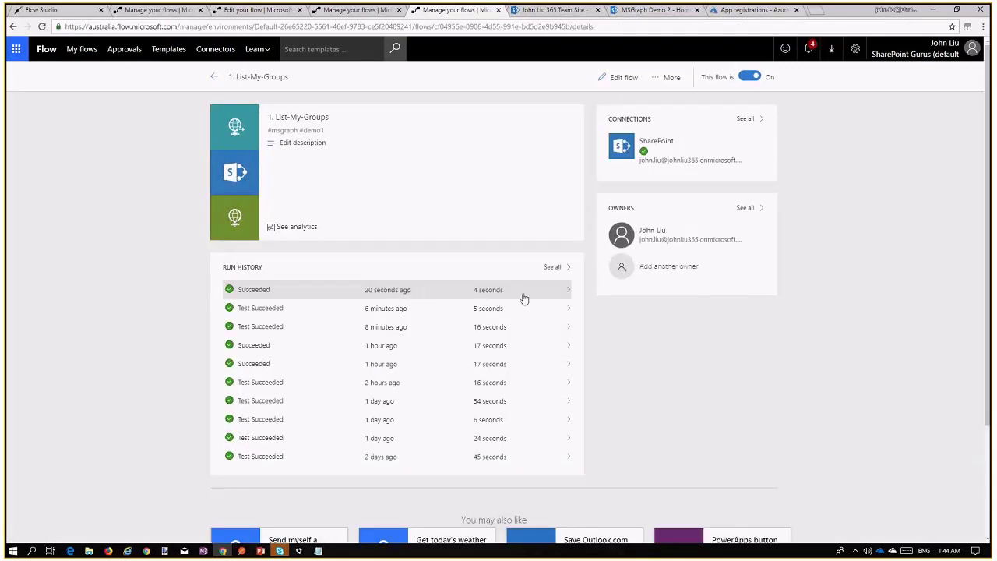
pyautogui.click(551, 11)
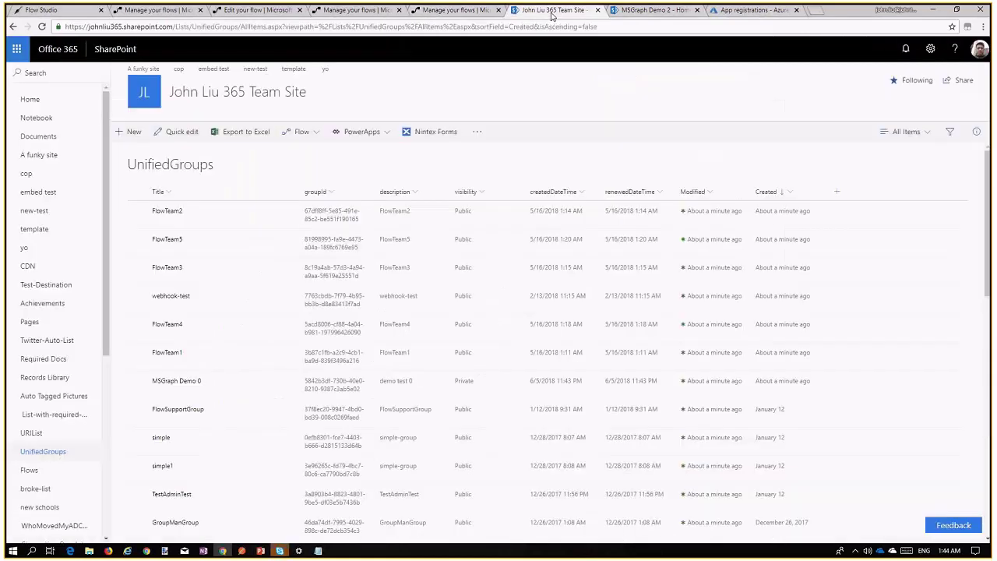
pyautogui.press('F5')
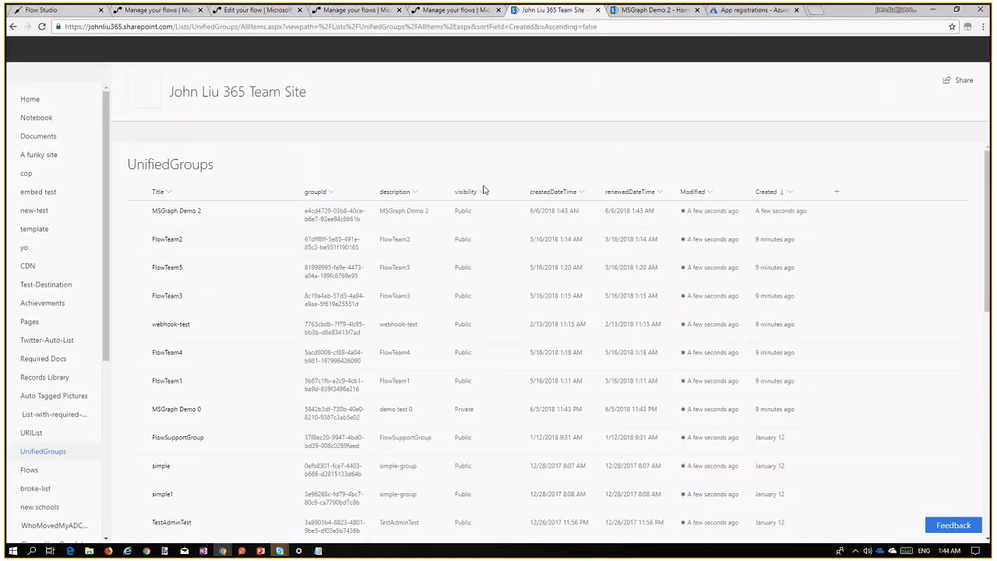
pyautogui.click(219, 224)
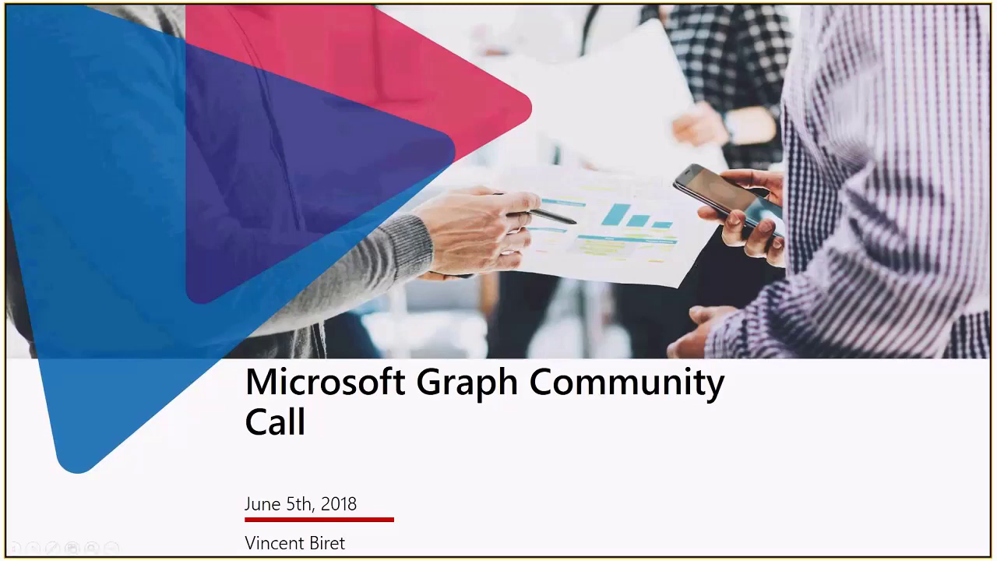
pyautogui.press('Right')
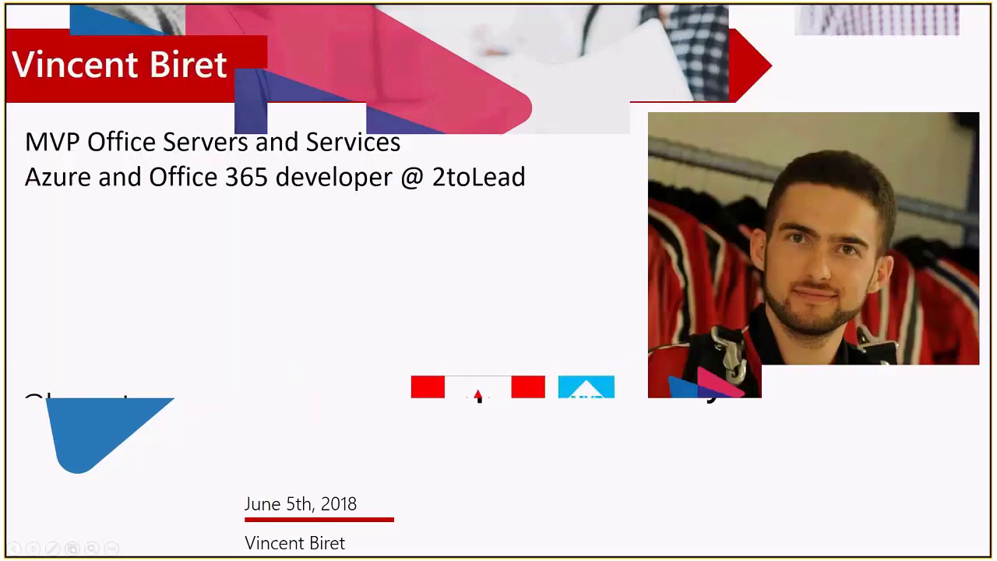